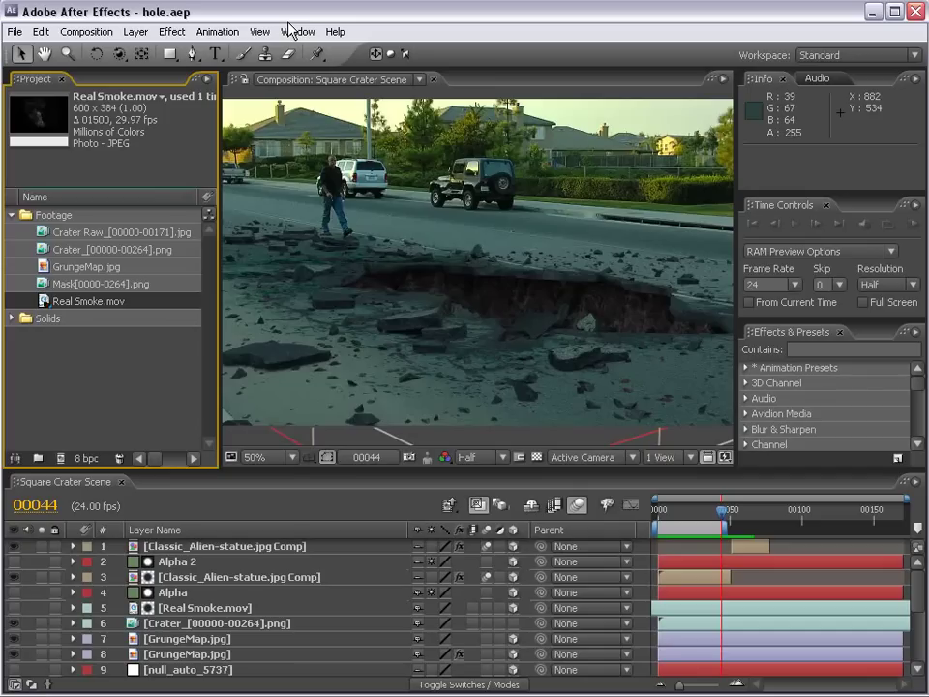
# Step: Switch to the Pogs article in Firefox and scroll through its rules
pyautogui.hotkey('alt', 'Tab')
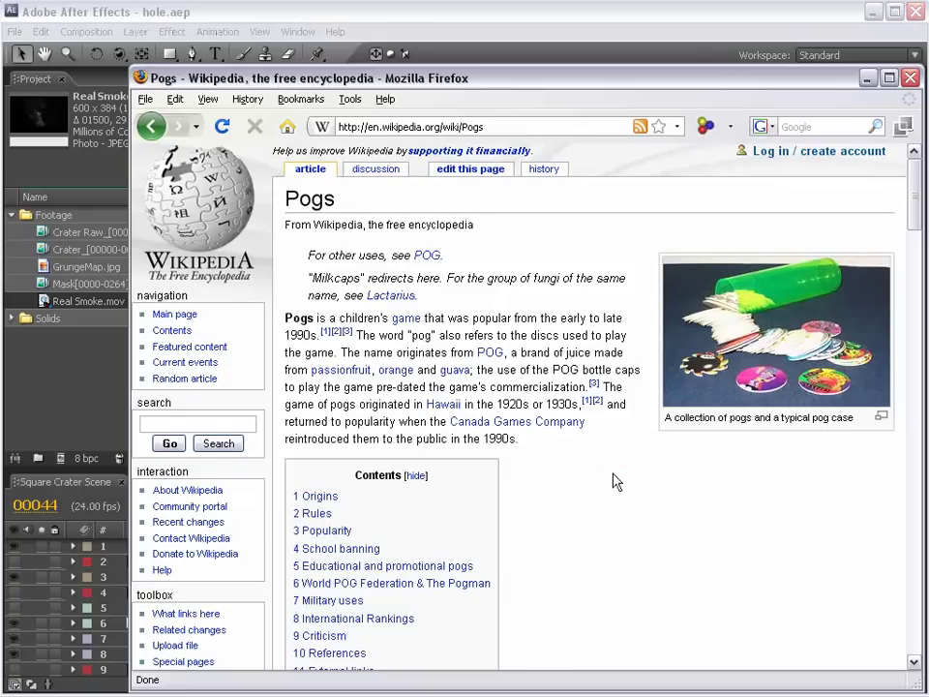
pyautogui.scroll(-2, 706, 242)
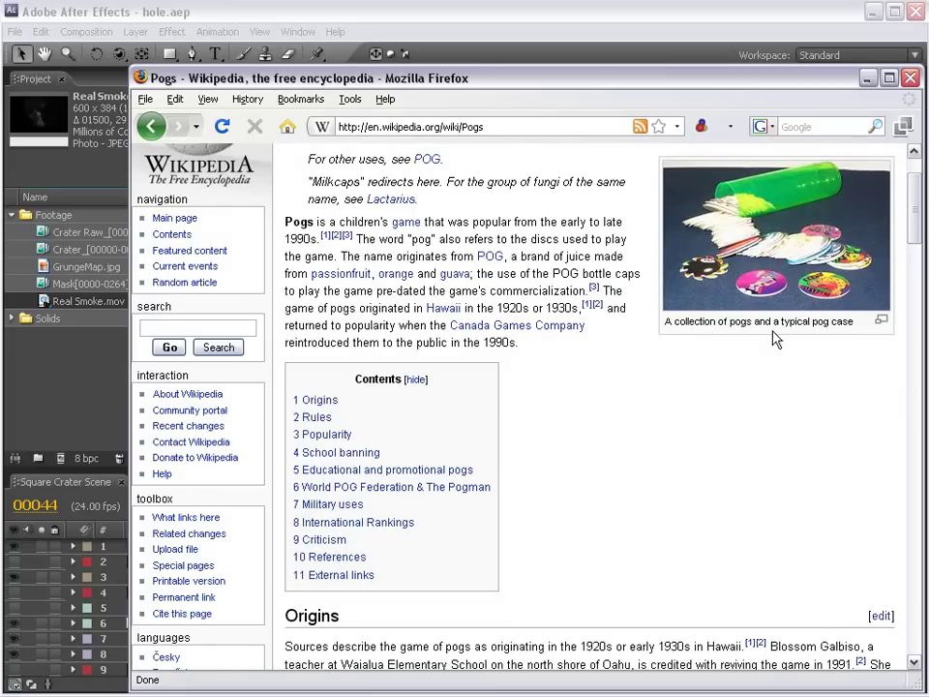
pyautogui.scroll(2, 691, 477)
pyautogui.scroll(-10, 691, 478)
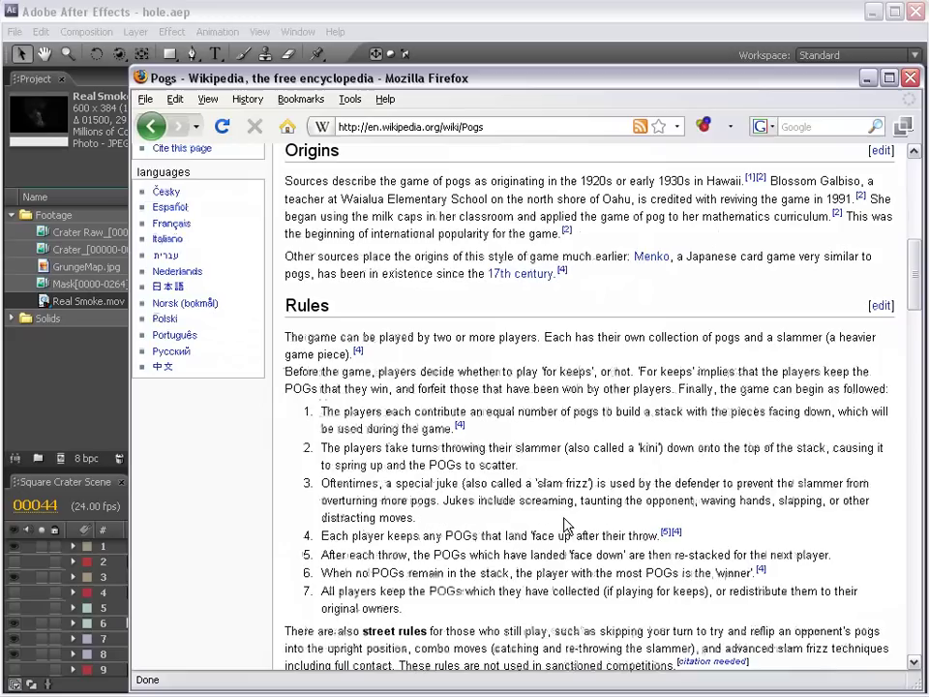
pyautogui.moveTo(326, 371); pyautogui.dragTo(457, 557)
pyautogui.click(462, 576)
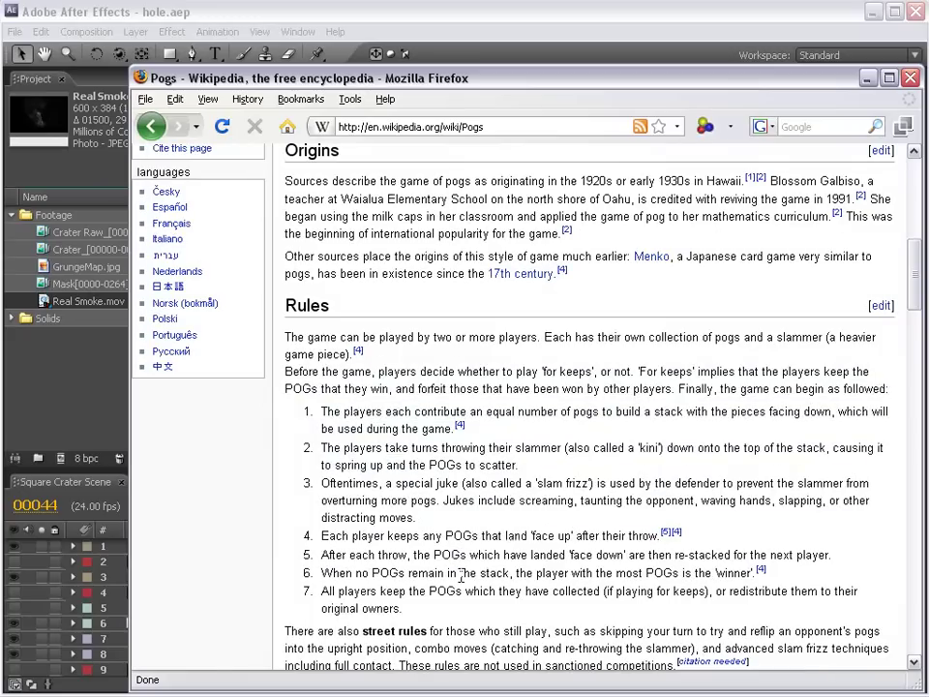
# Step: Highlight and clear passages in rules 1–3 of the Pogs article, including the special juke passage
pyautogui.moveTo(323, 411); pyautogui.dragTo(418, 518)
pyautogui.click(456, 440)
pyautogui.moveTo(523, 433); pyautogui.dragTo(481, 406)
pyautogui.click(479, 406)
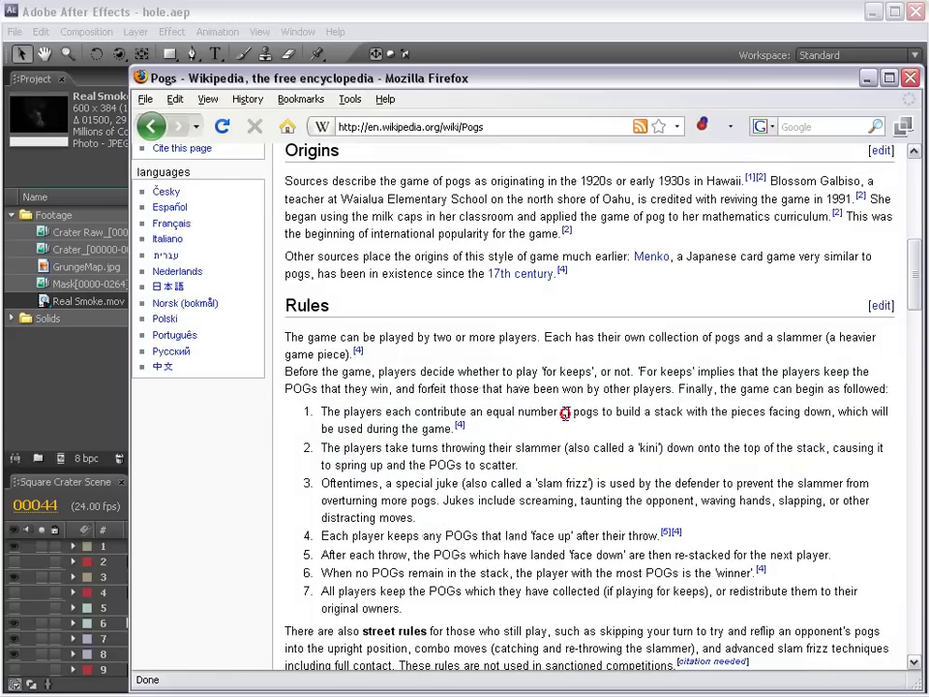
pyautogui.moveTo(410, 500); pyautogui.dragTo(321, 483)
pyautogui.click(398, 483)
pyautogui.moveTo(398, 483); pyautogui.dragTo(504, 533)
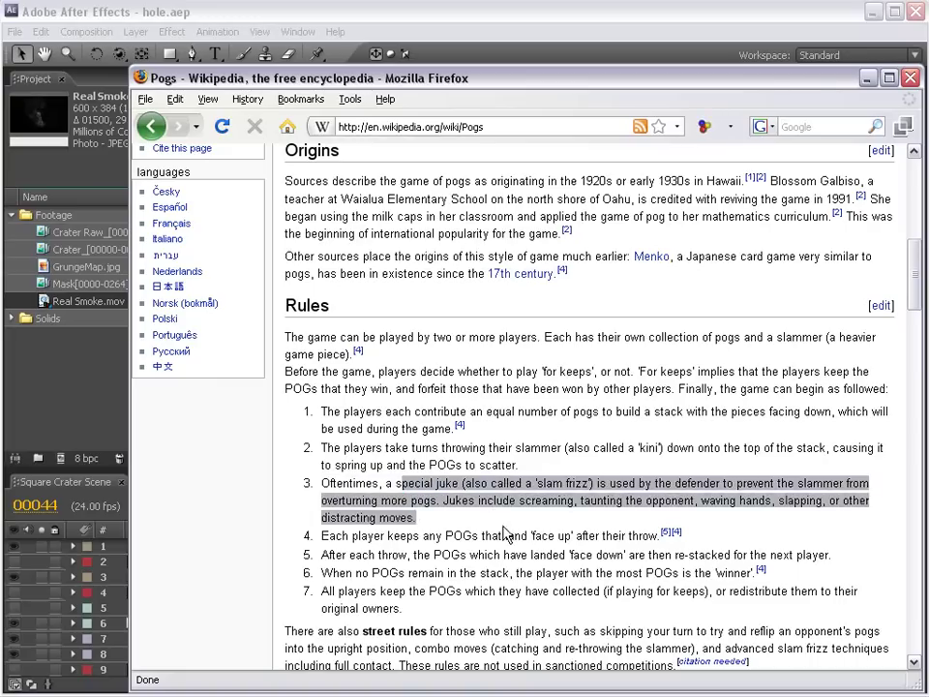
pyautogui.click(505, 528)
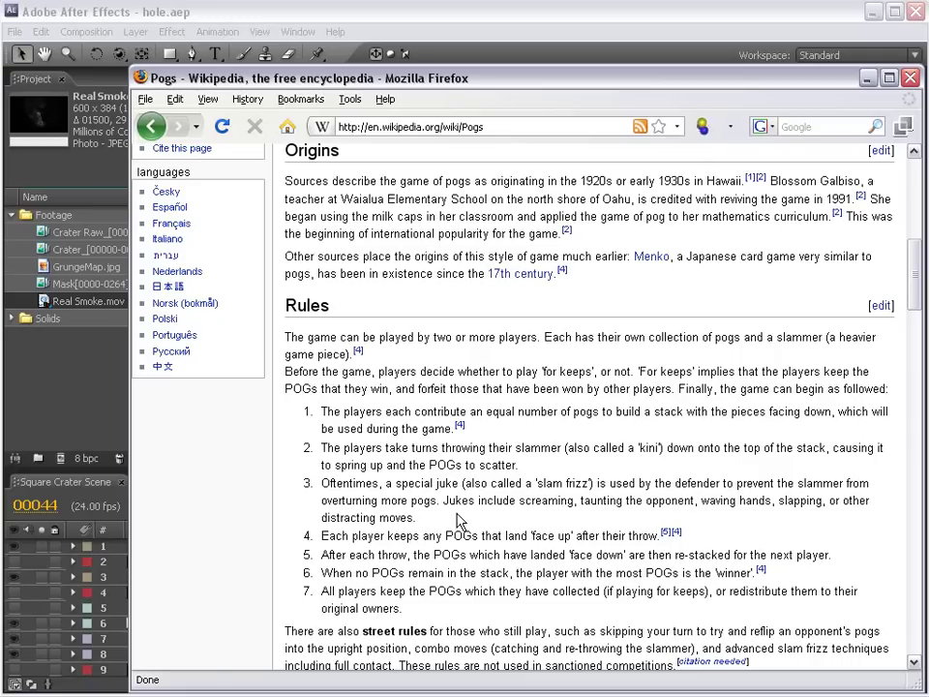
# Step: Back in After Effects, go to frame 00013 and RAM-preview the crater shot at 100%
pyautogui.hotkey('alt', 'Tab')
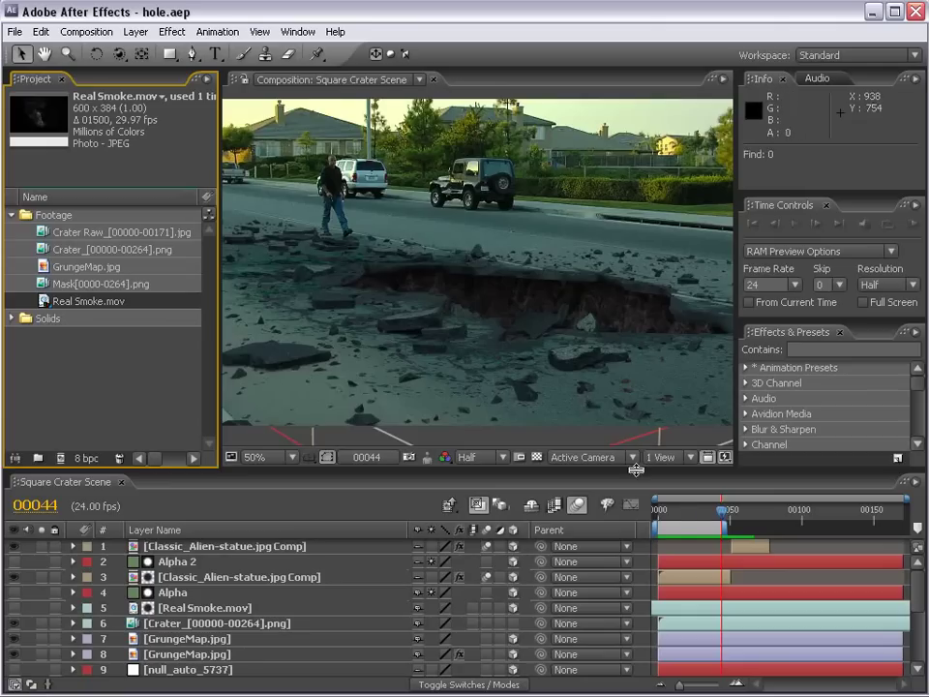
pyautogui.click(678, 513)
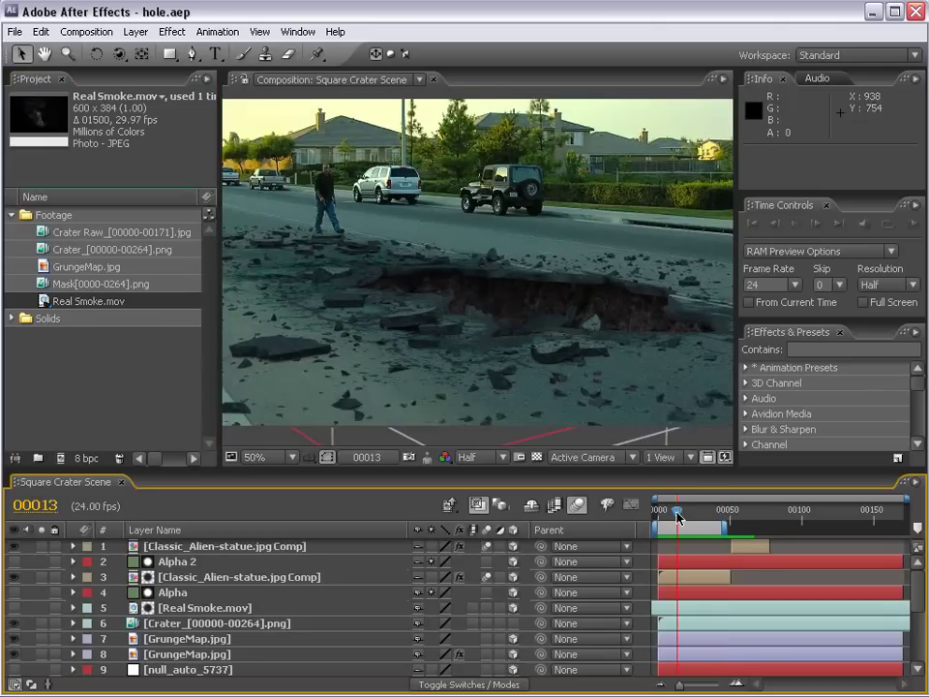
pyautogui.press('KP_0')
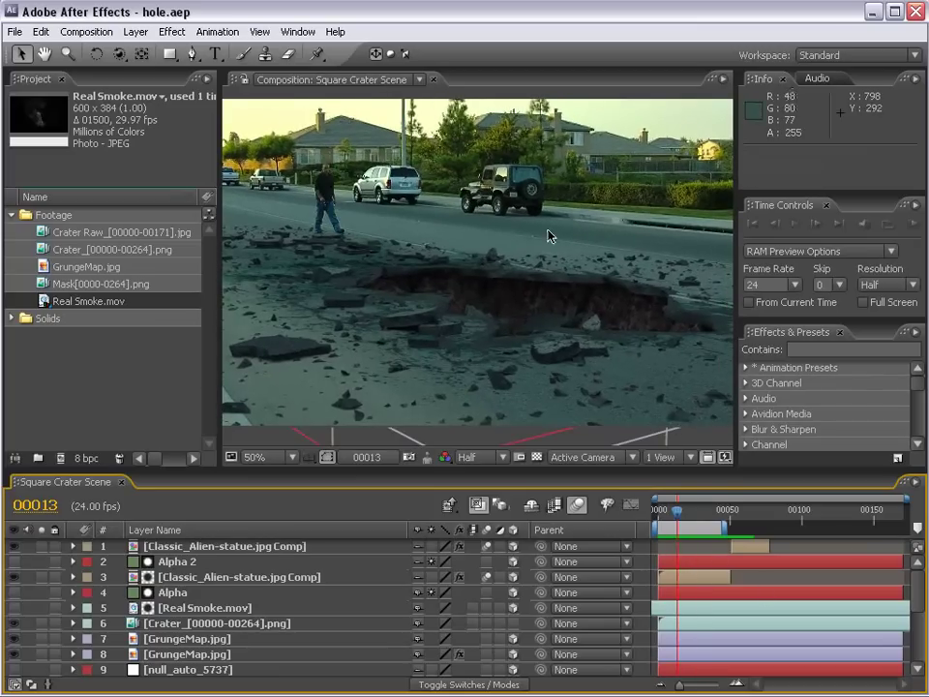
pyautogui.scroll(2, 564, 247)
pyautogui.press('space')
pyautogui.moveTo(588, 259); pyautogui.dragTo(497, 303)
# Step: Extend the work area end to frame 00061 and zoom the viewer back out to 50%
pyautogui.press('`')
pyautogui.scroll(-2, 471, 441)
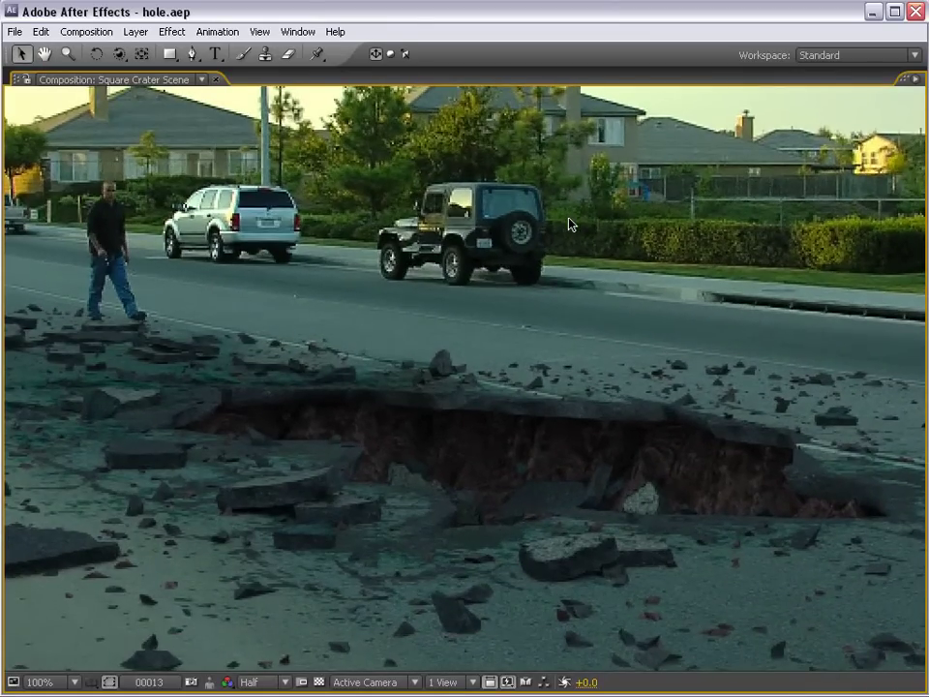
pyautogui.press('`')
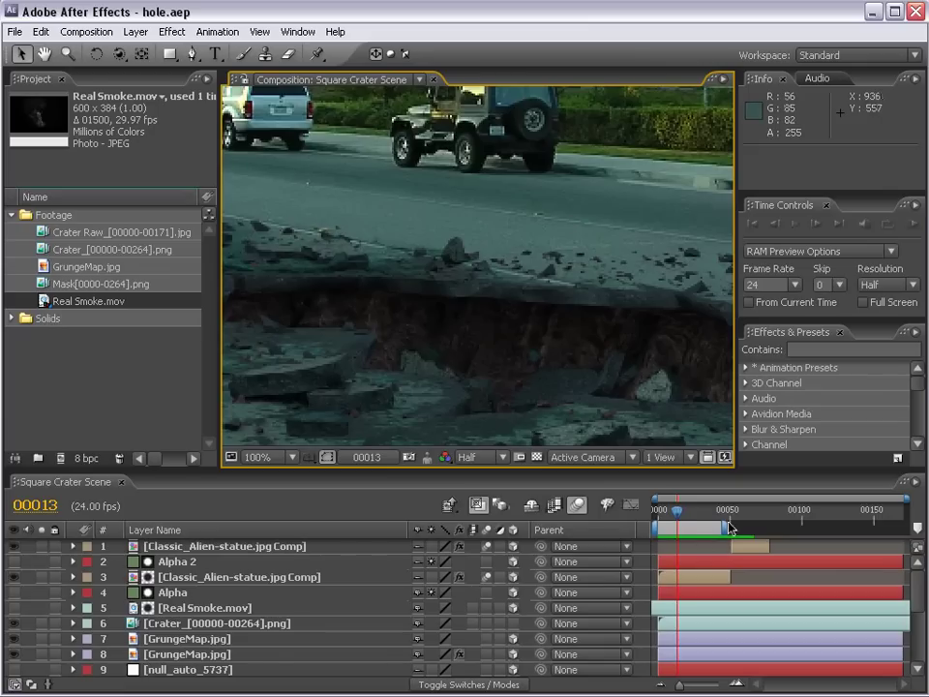
pyautogui.moveTo(731, 528); pyautogui.dragTo(744, 527)
pyautogui.press('`')
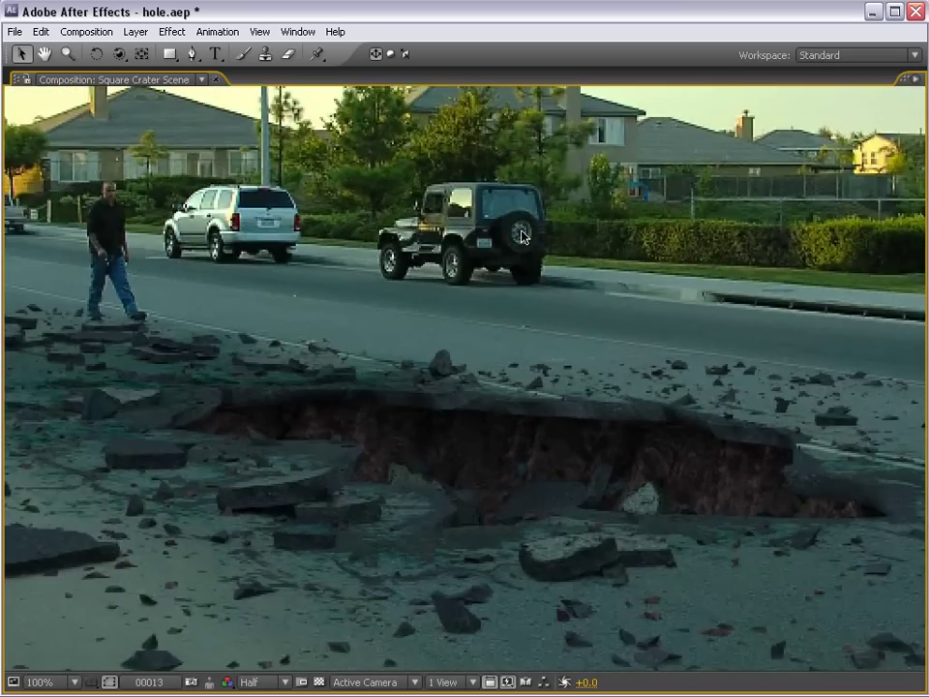
pyautogui.press(',')
pyautogui.press('`')
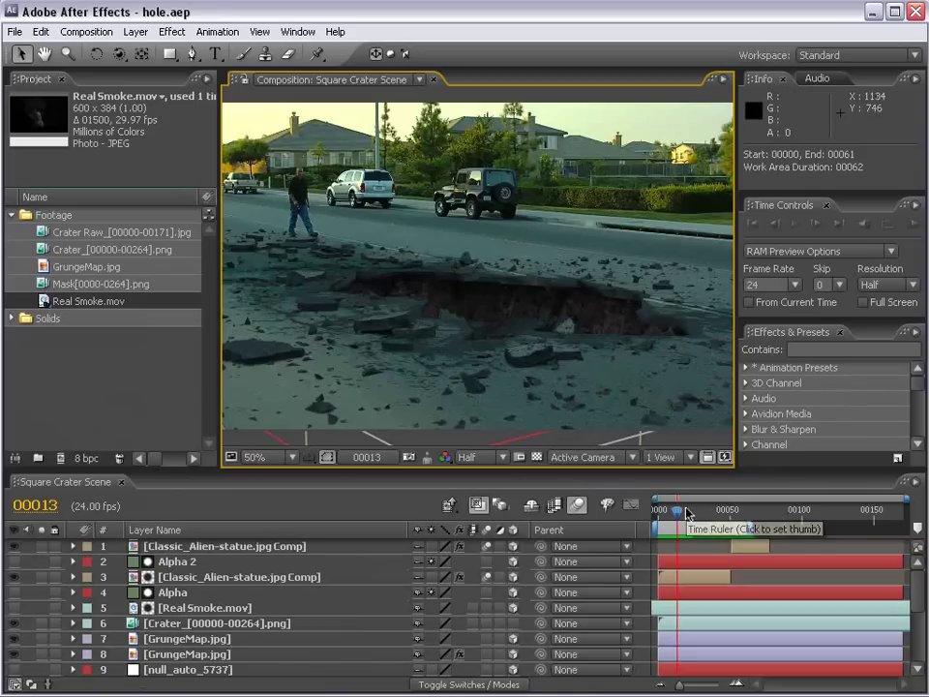
pyautogui.click(132, 396)
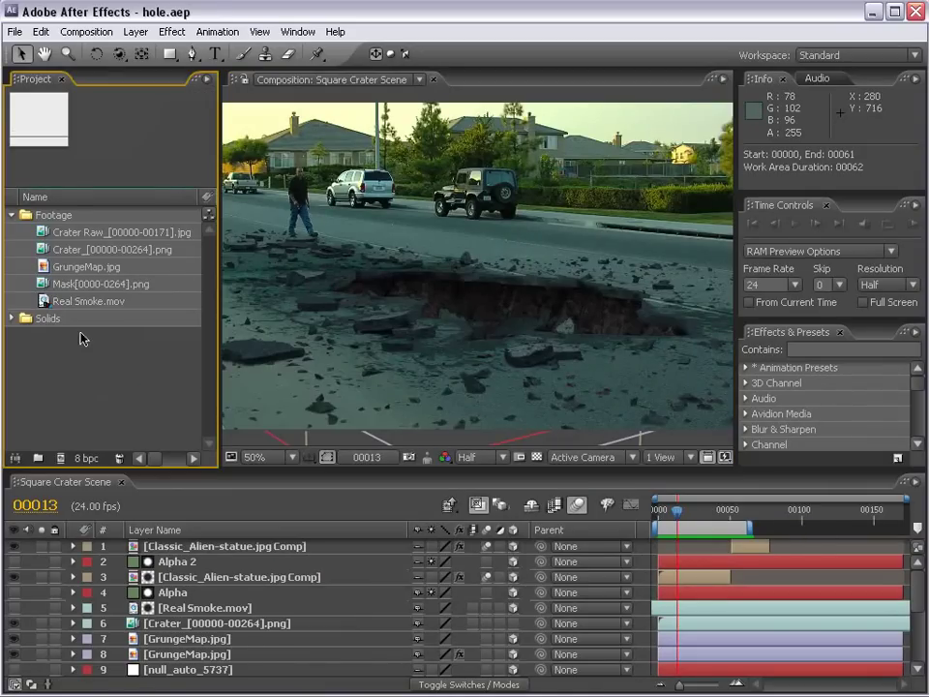
pyautogui.click(61, 233)
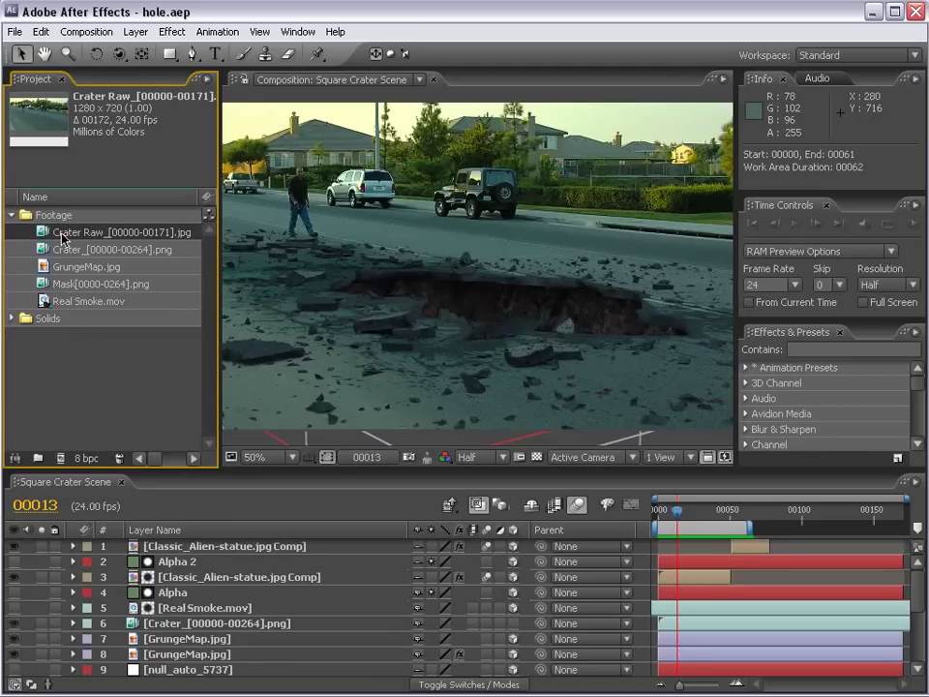
pyautogui.rightClick(61, 235)
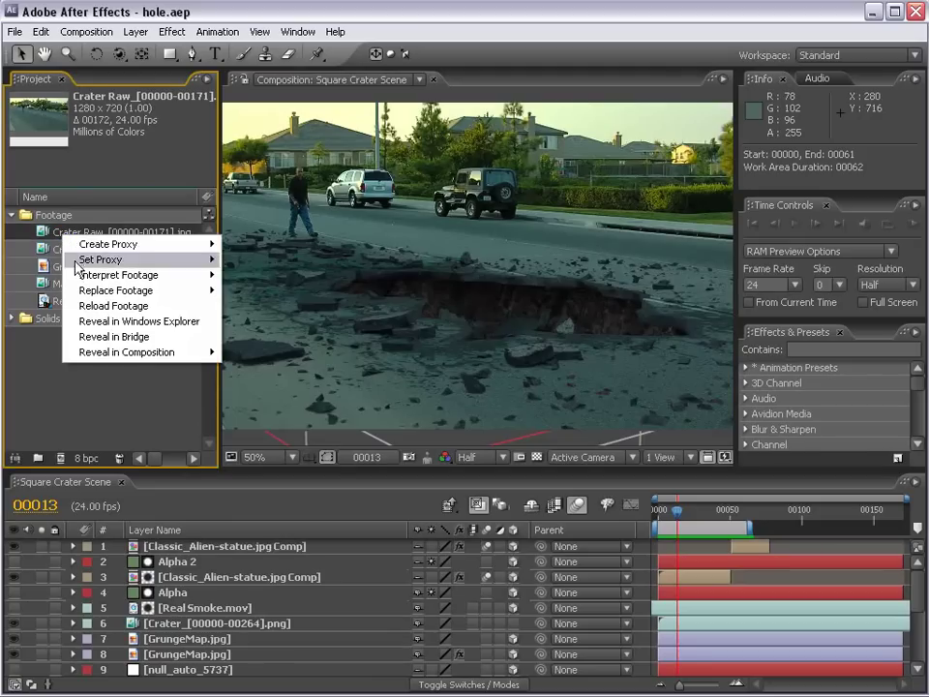
pyautogui.moveTo(93, 274)
pyautogui.click(295, 275)
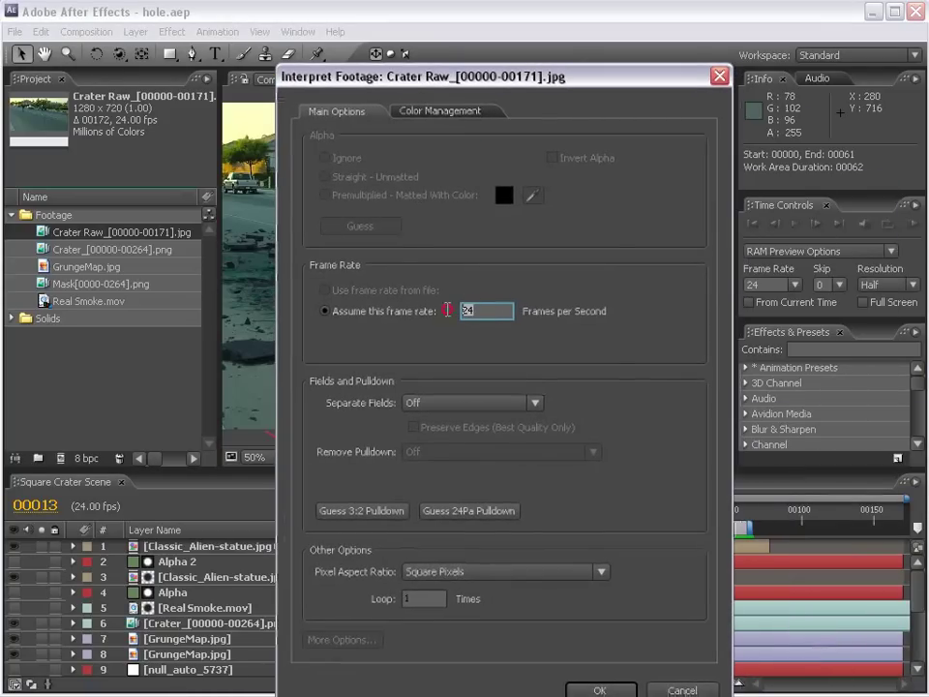
pyautogui.moveTo(511, 84); pyautogui.dragTo(485, 21)
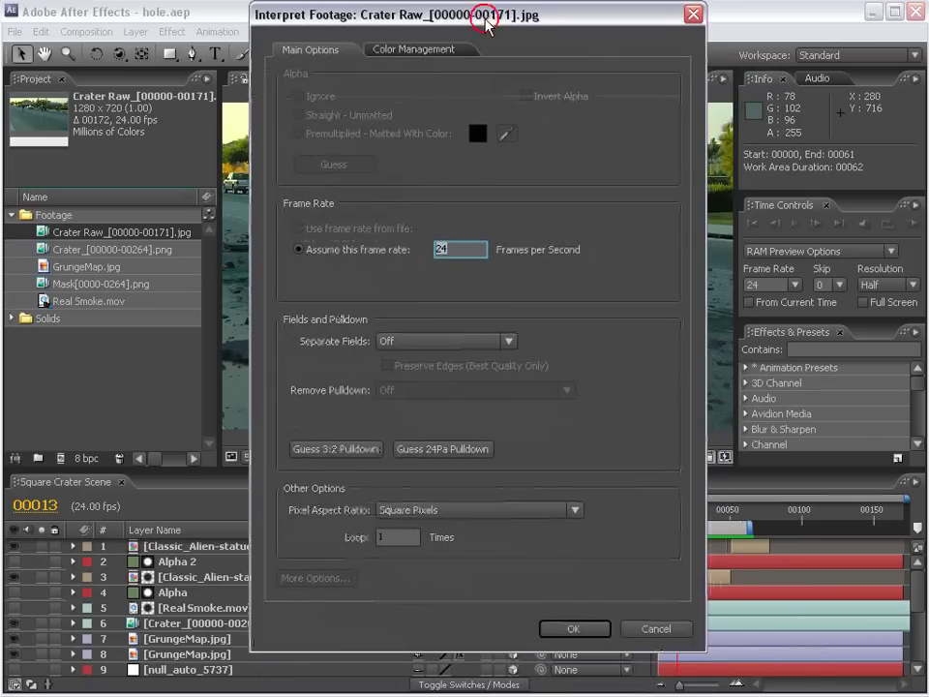
pyautogui.click(573, 629)
pyautogui.click(94, 283)
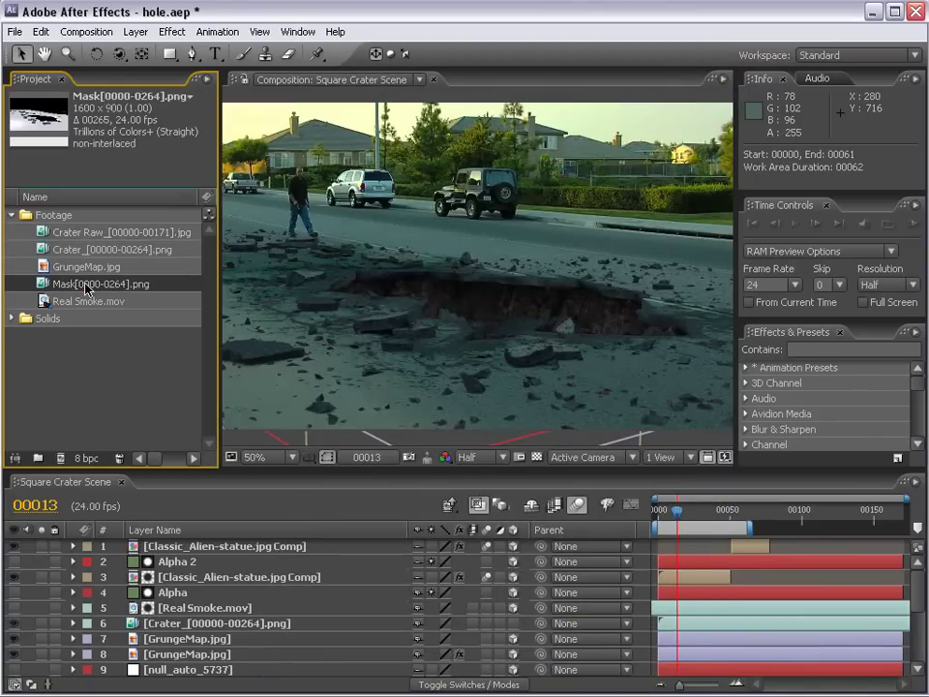
pyautogui.click(78, 252)
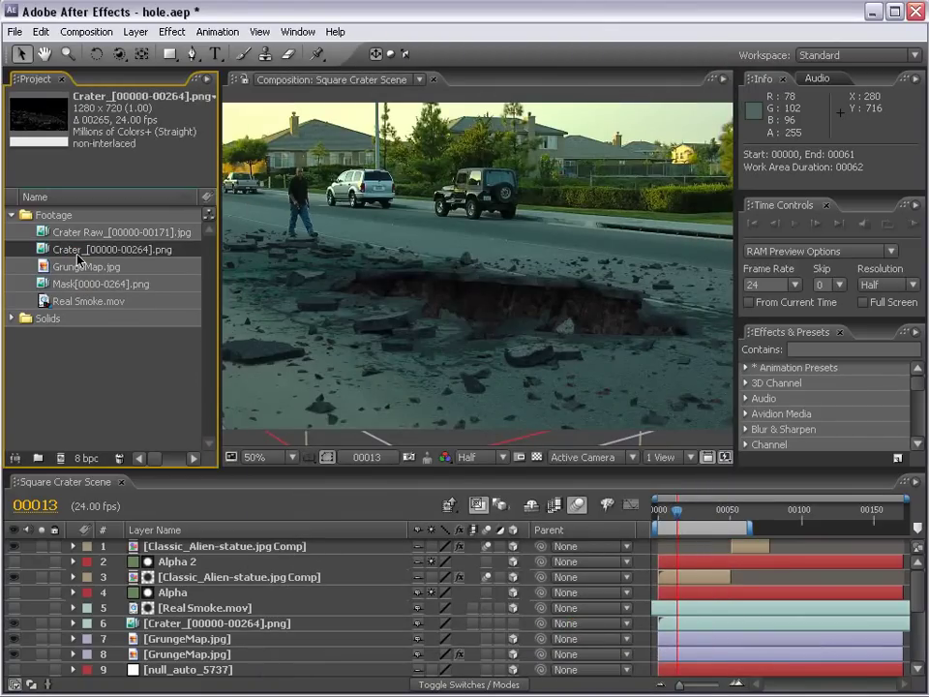
pyautogui.rightClick(80, 257)
pyautogui.moveTo(149, 296)
pyautogui.click(260, 296)
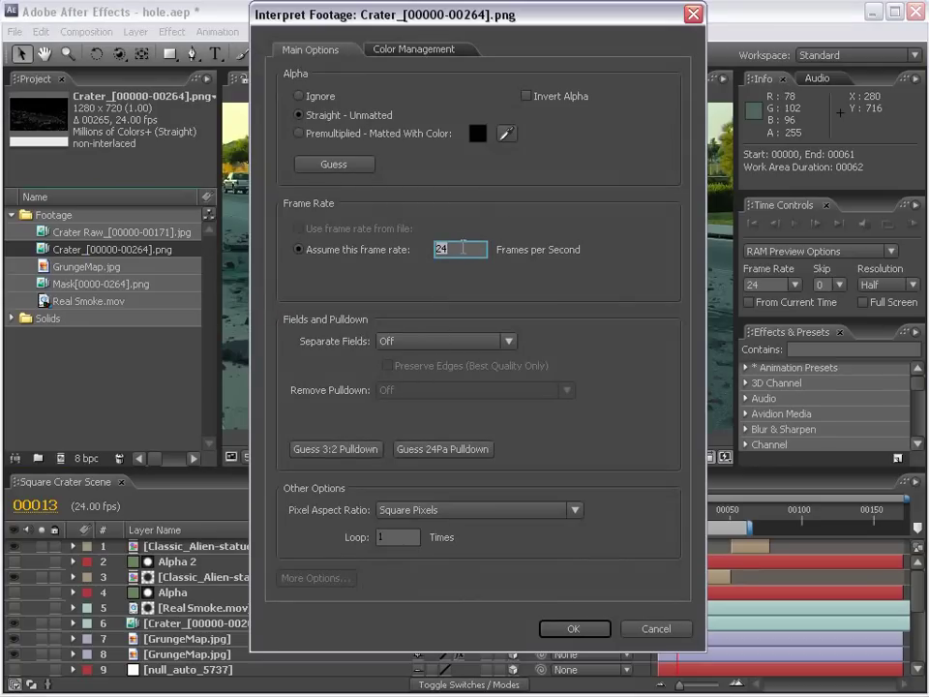
pyautogui.click(571, 629)
# Step: Conform Real Smoke.mov to a frame rate of 24 fps
pyautogui.click(89, 303)
pyautogui.rightClick(92, 304)
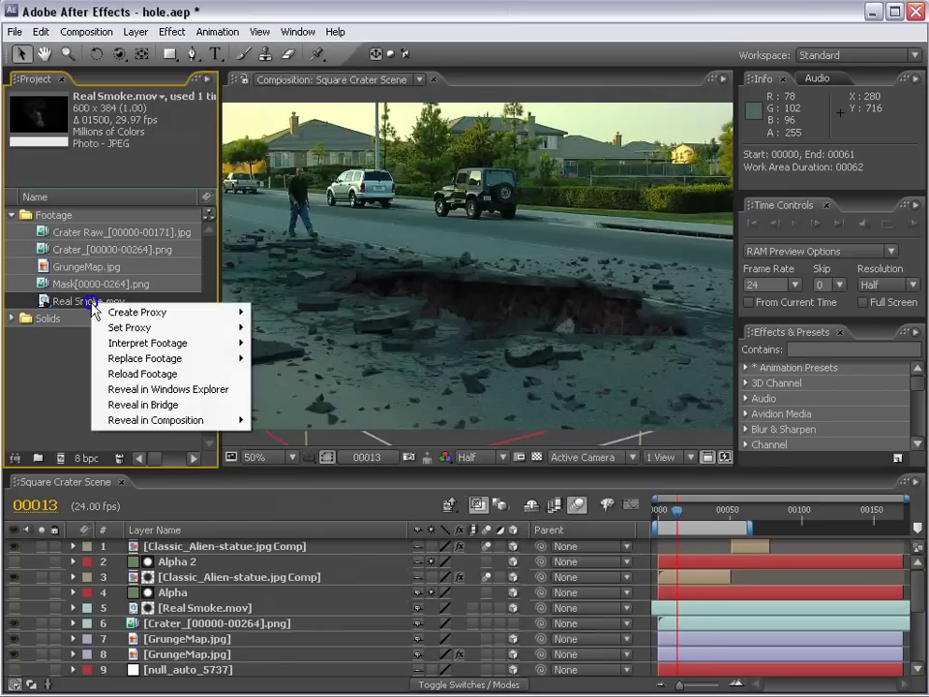
pyautogui.moveTo(147, 345)
pyautogui.click(277, 347)
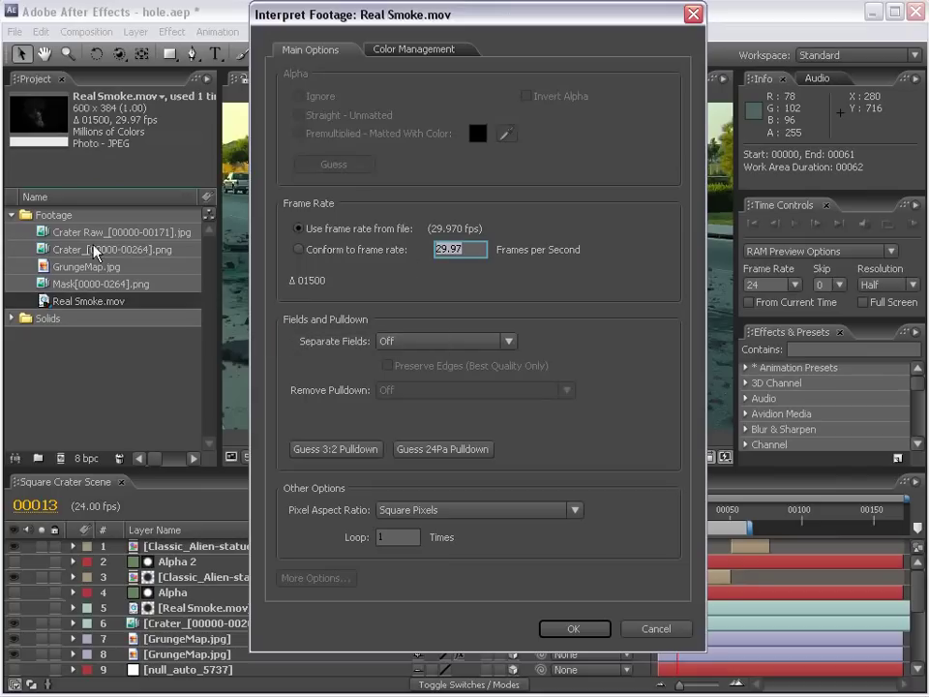
pyautogui.click(298, 250)
pyautogui.write('24')
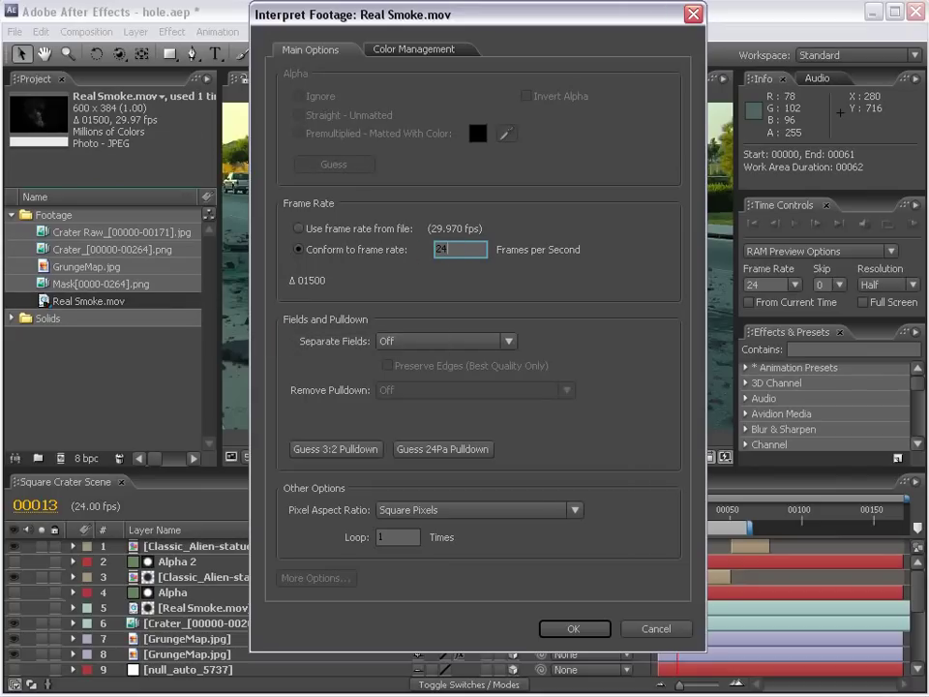
pyautogui.click(573, 629)
# Step: Drag Crater Scene.ma from the Boujou folder into the After Effects Project panel
pyautogui.click(141, 345)
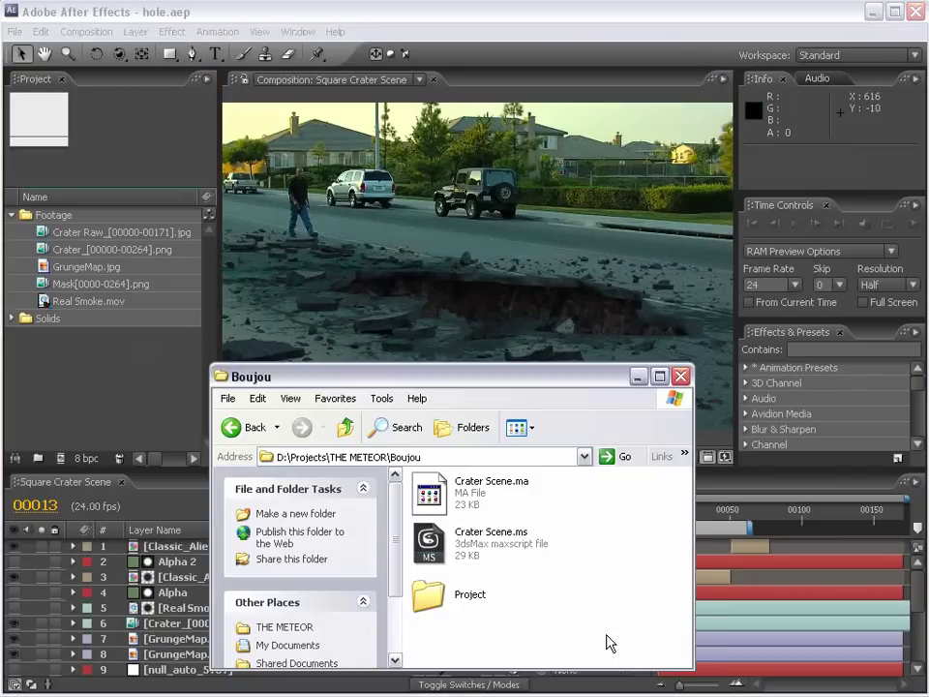
pyautogui.click(593, 504)
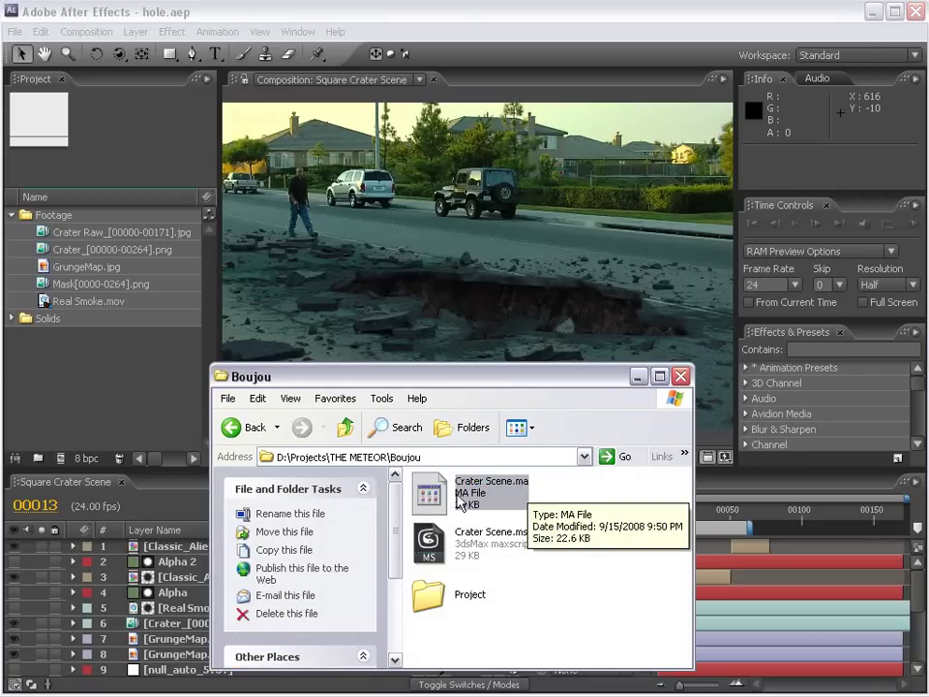
pyautogui.moveTo(520, 494); pyautogui.dragTo(114, 376)
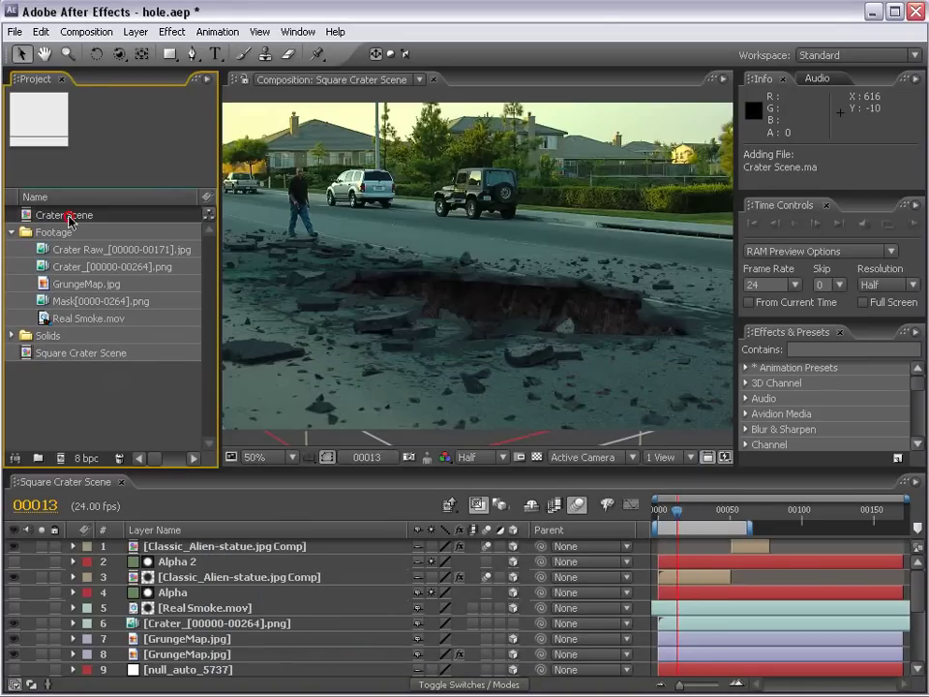
# Step: Inspect the imported Crater Scene items and delete the extra Crater Scene composition
pyautogui.click(67, 214)
pyautogui.click(96, 359)
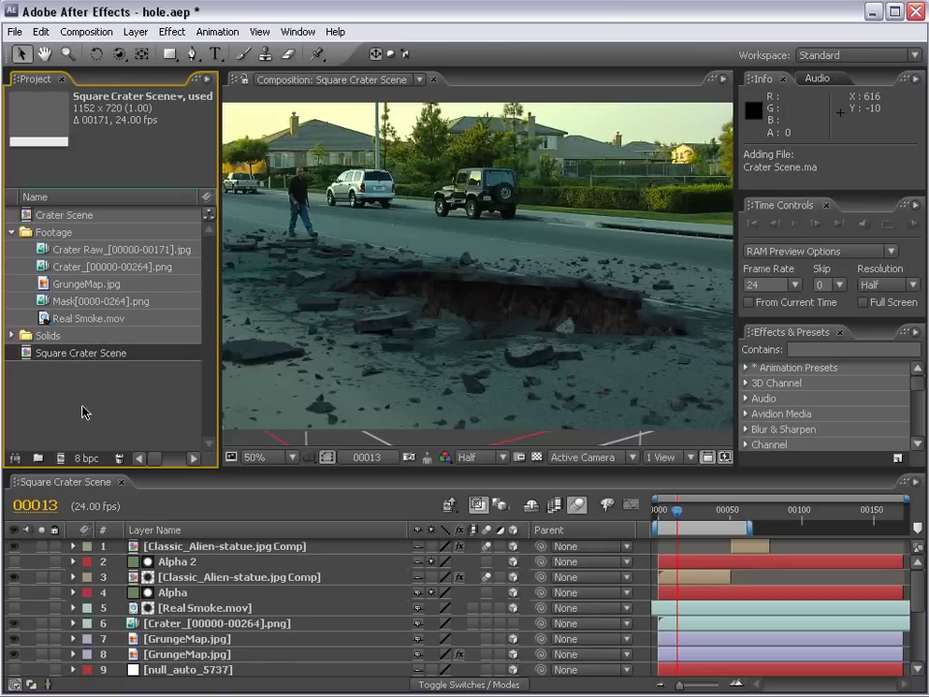
pyautogui.click(31, 214)
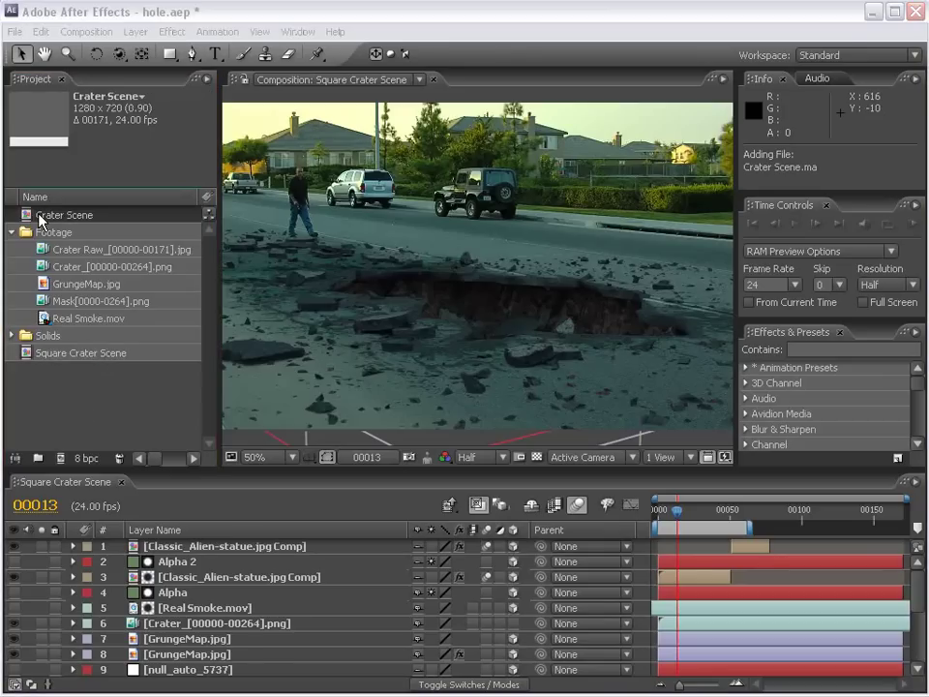
pyautogui.press('Return')
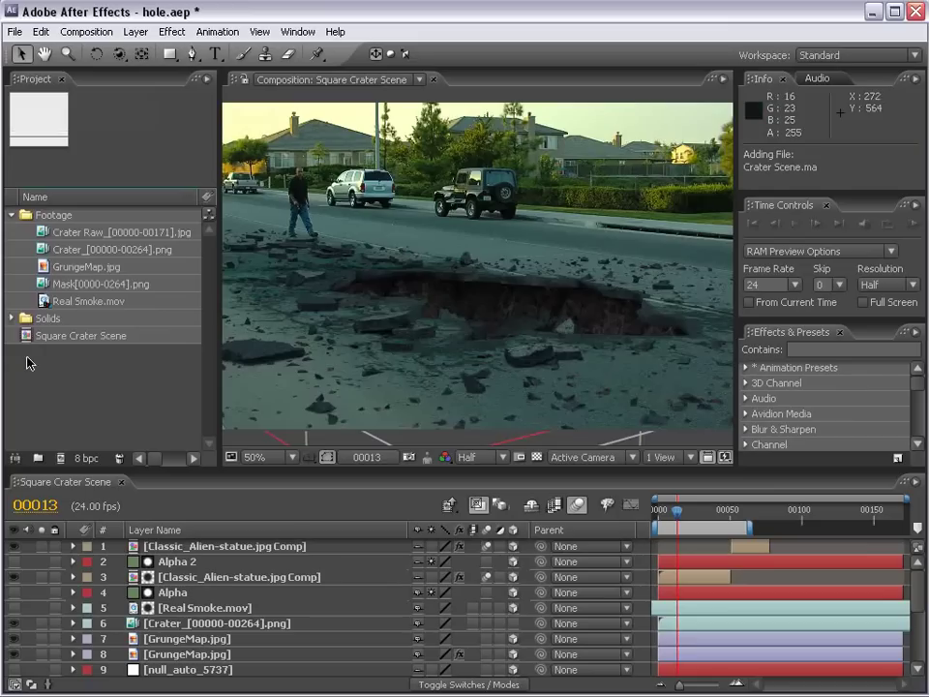
# Step: Open Square Crater Scene's Composition Settings and enter a width of 1280
pyautogui.doubleClick(86, 338)
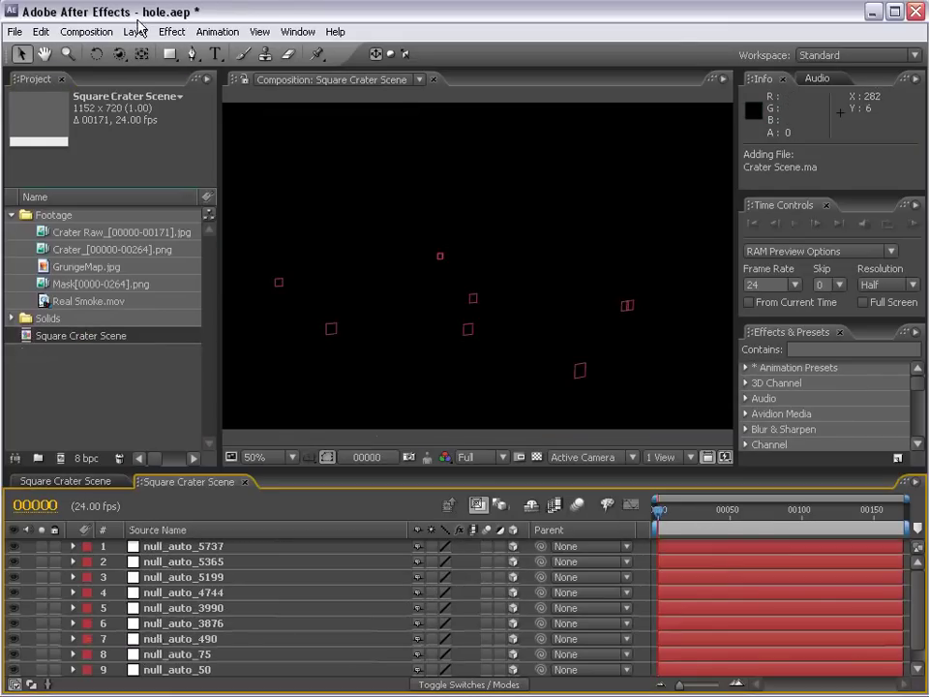
pyautogui.click(87, 31)
pyautogui.click(92, 73)
pyautogui.moveTo(578, 431); pyautogui.dragTo(325, 208)
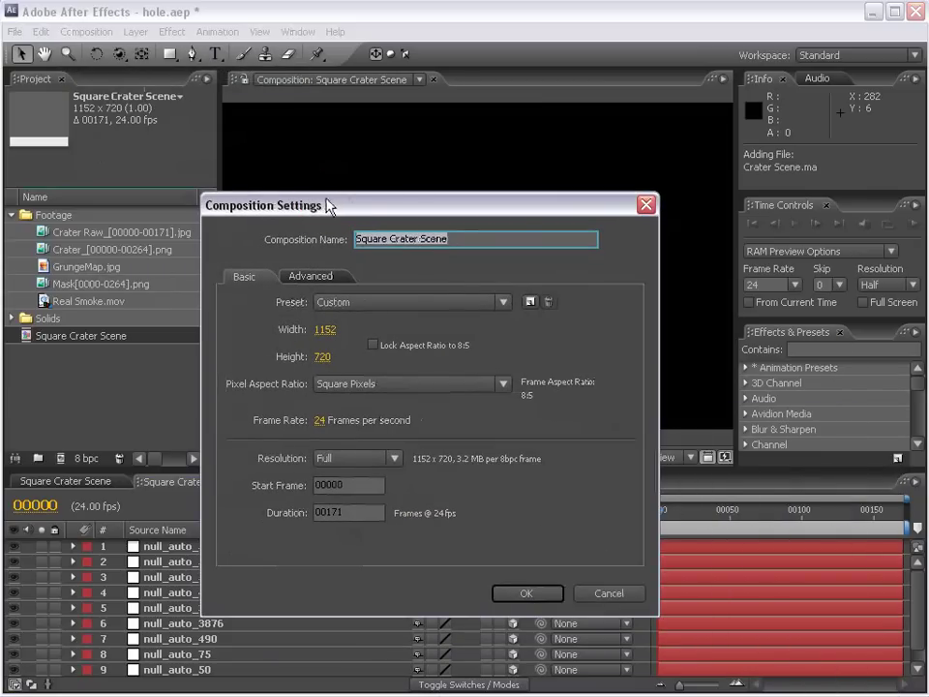
pyautogui.moveTo(336, 207); pyautogui.dragTo(361, 186)
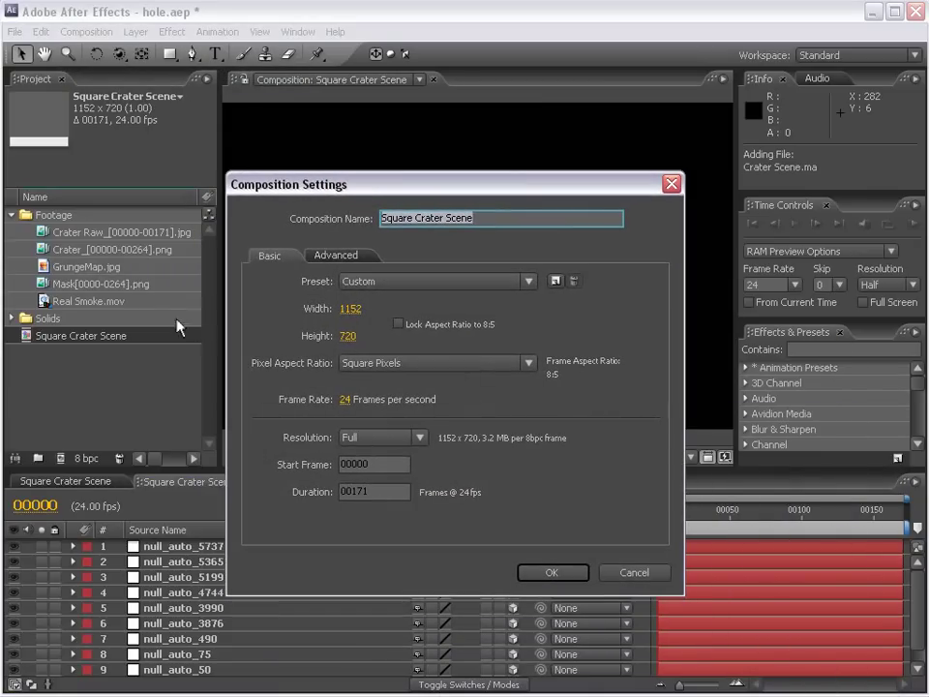
pyautogui.click(350, 308)
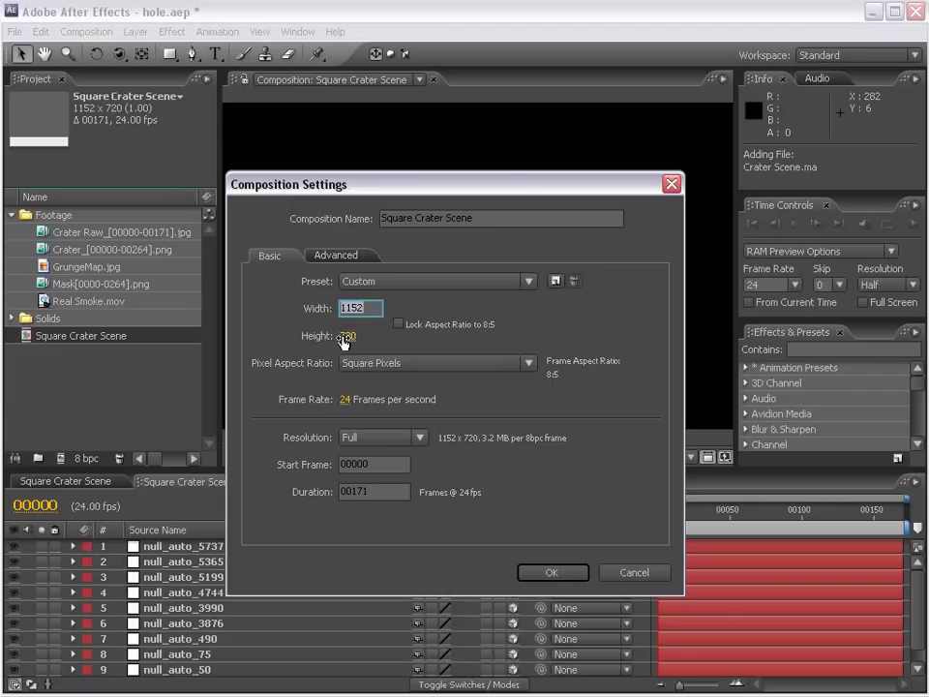
pyautogui.write('1280')
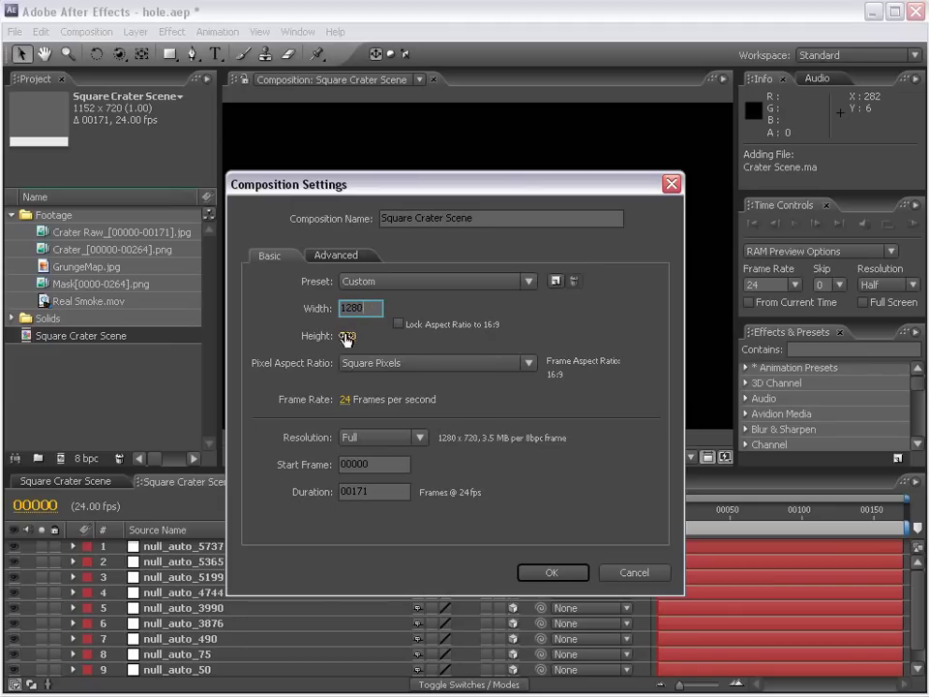
# Step: Apply the 1280 × 720 size and add the Crater Raw footage to the comp, zooming onto the road
pyautogui.click(569, 575)
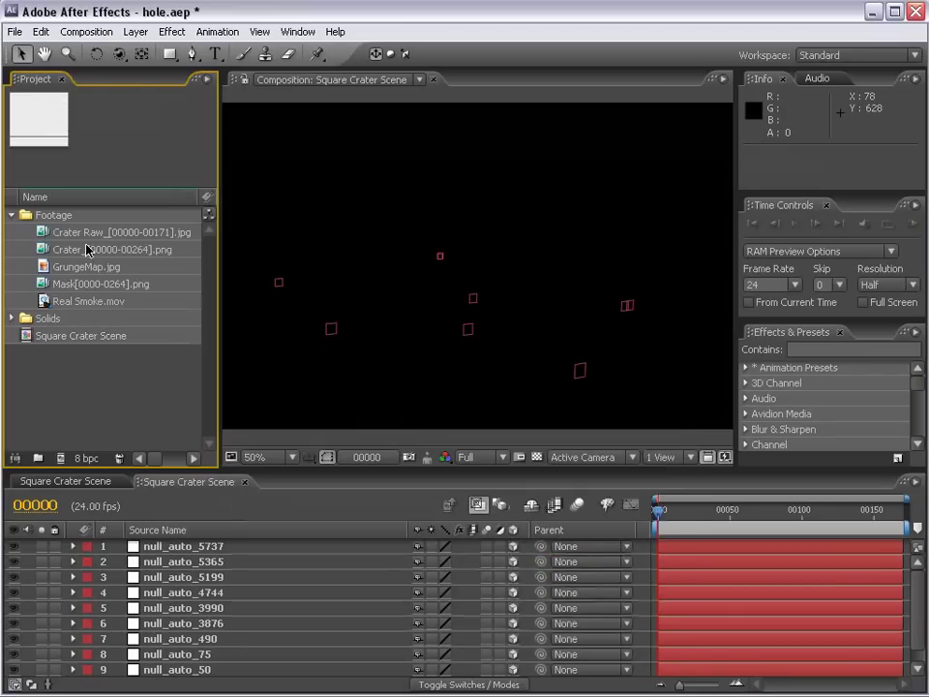
pyautogui.moveTo(93, 234); pyautogui.dragTo(155, 547)
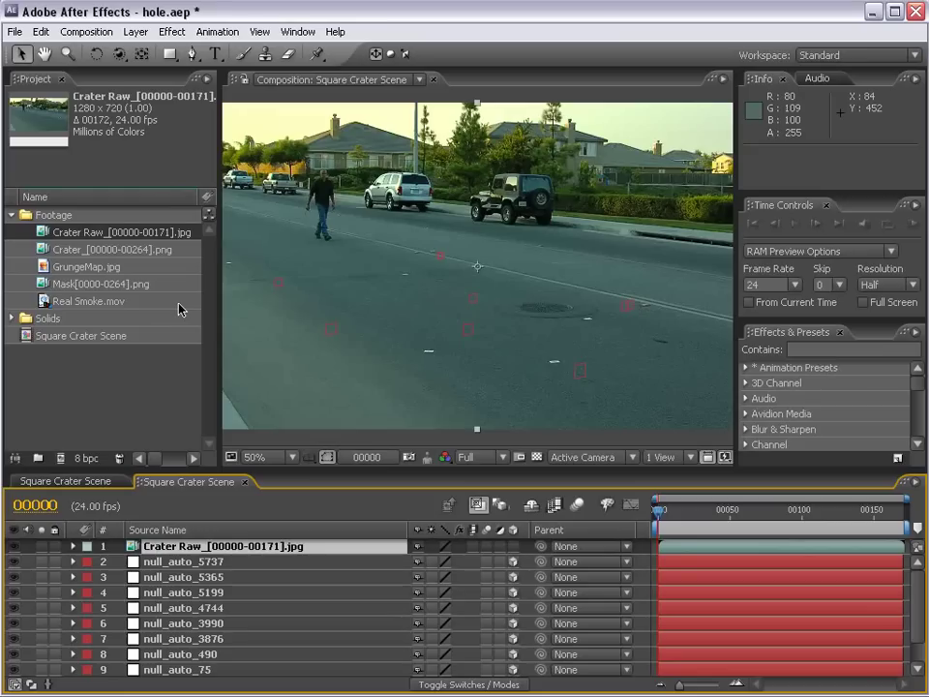
pyautogui.press('.')
pyautogui.press('h')
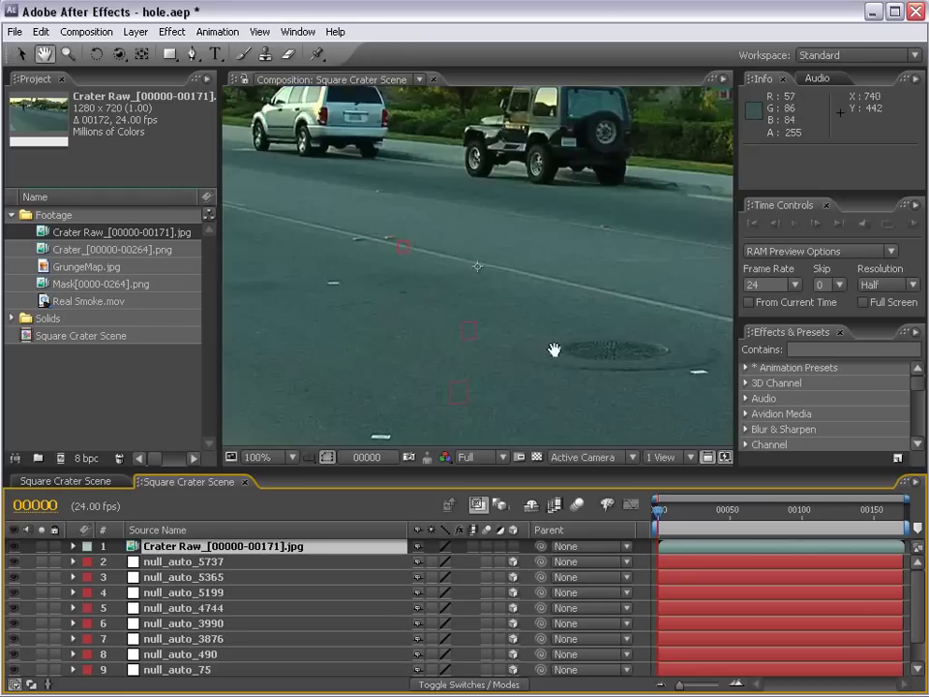
pyautogui.moveTo(553, 349); pyautogui.dragTo(414, 288)
pyautogui.press('v')
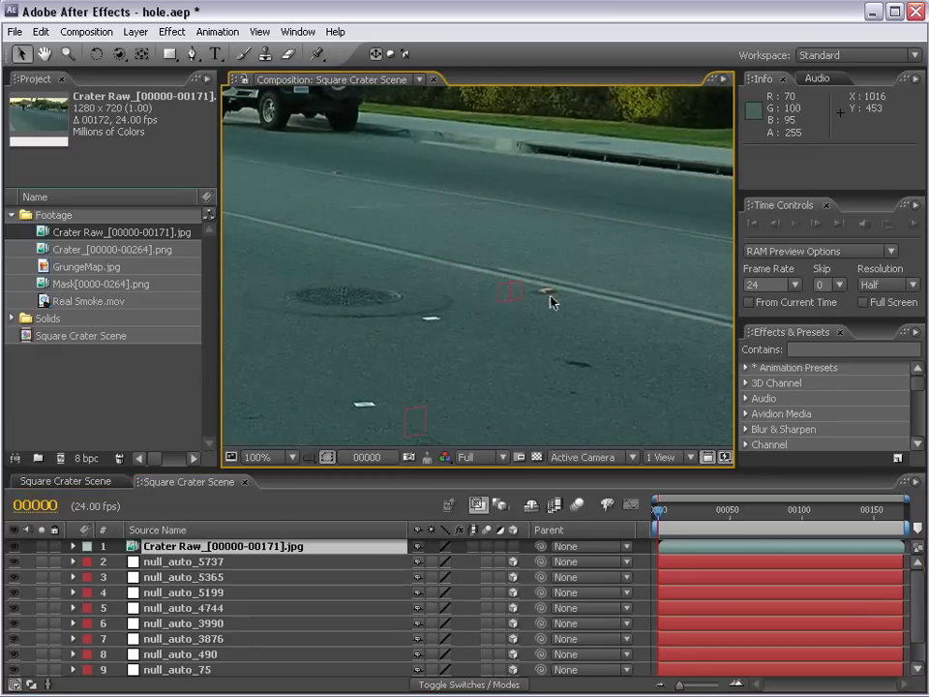
# Step: Pan out to show the whole street and make the timeline layer list taller
pyautogui.scroll(-2, 550, 302)
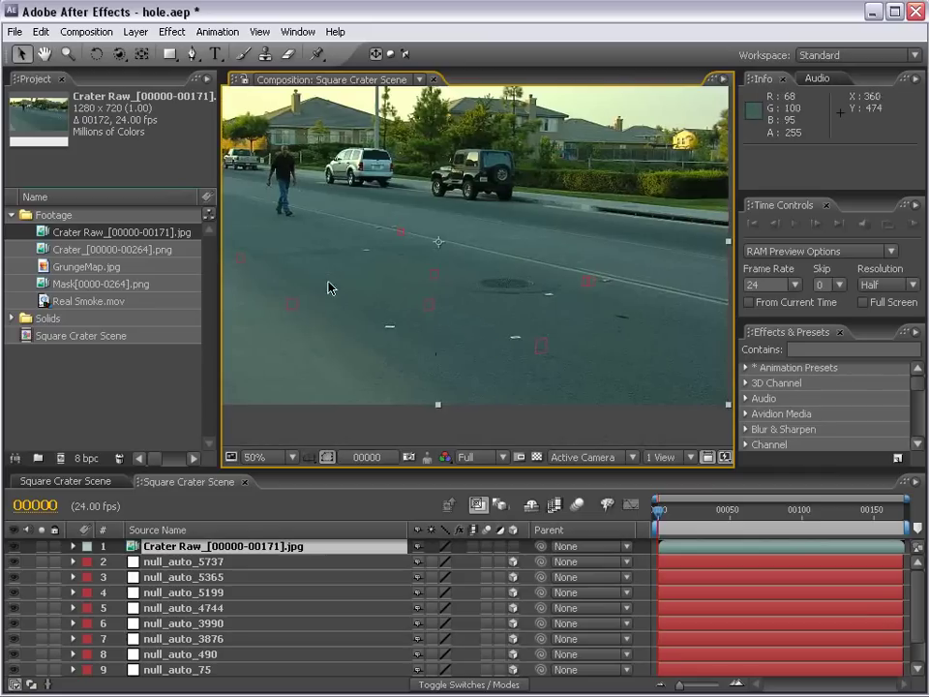
pyautogui.moveTo(446, 315); pyautogui.dragTo(502, 342)
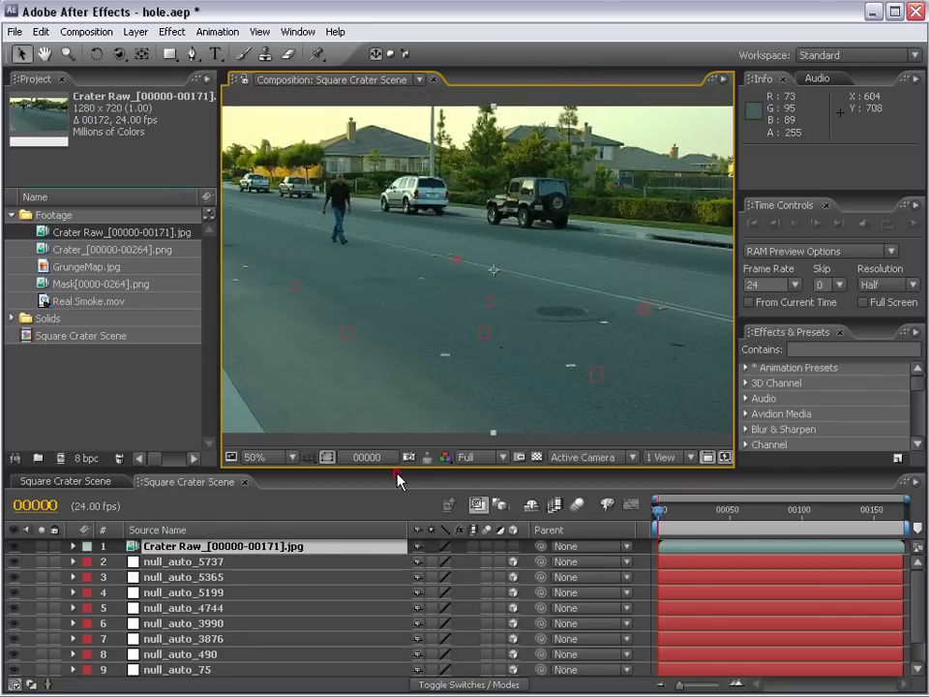
pyautogui.moveTo(396, 481); pyautogui.dragTo(382, 395)
pyautogui.click(203, 641)
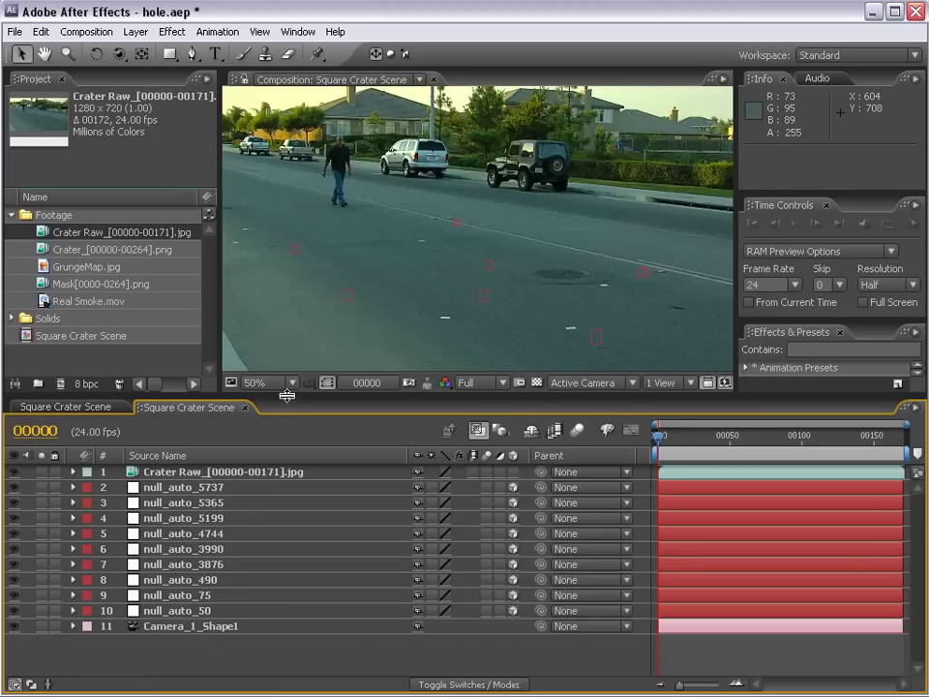
# Step: Select Camera_1_Shape1 and reveal its Camera Options
pyautogui.moveTo(276, 394); pyautogui.dragTo(271, 339)
pyautogui.click(223, 578)
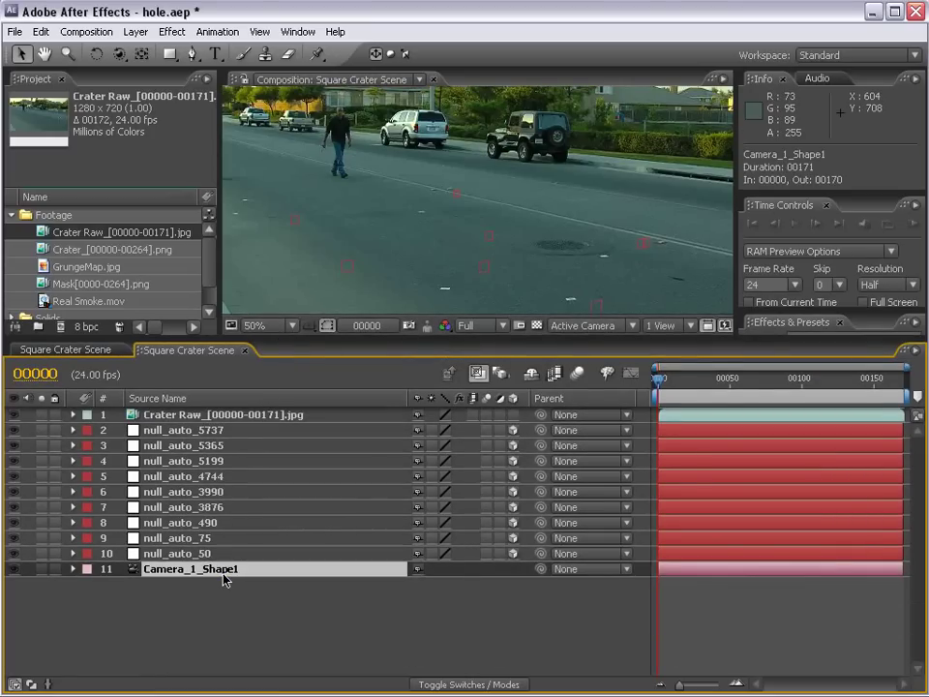
pyautogui.press('a')
pyautogui.press('a')
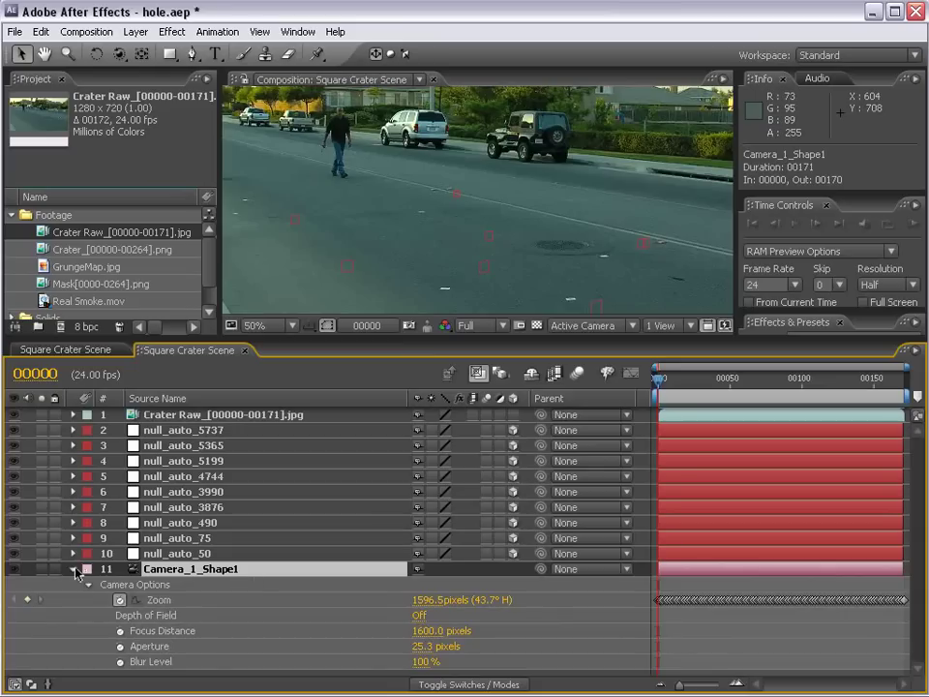
pyautogui.click(73, 570)
pyautogui.click(72, 569)
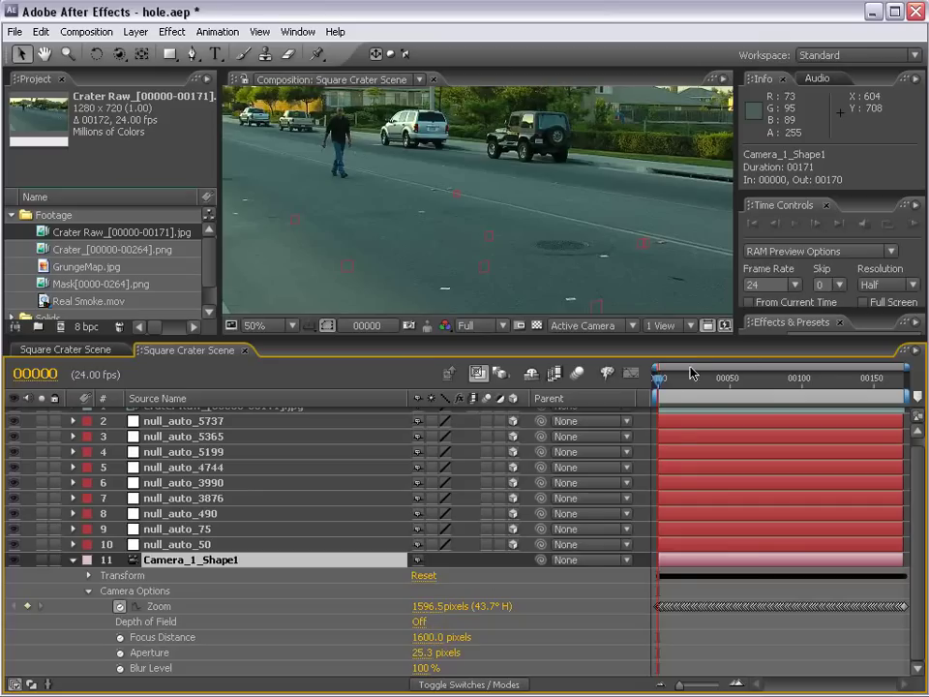
pyautogui.moveTo(659, 379); pyautogui.dragTo(606, 407)
# Step: Give the camera Zoom the expression cameraOption.zoom*1.111, yielding 1773.7 pixels
pyautogui.keyDown('alt'); pyautogui.click(119, 606); pyautogui.keyUp('alt')
pyautogui.moveTo(760, 620); pyautogui.dragTo(726, 621)
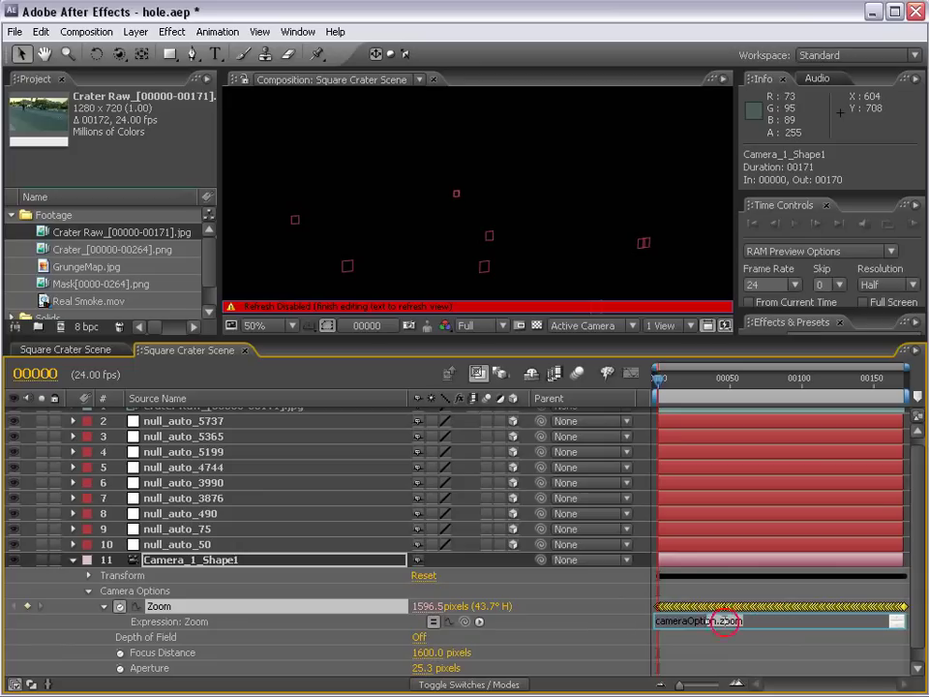
pyautogui.click(887, 580)
pyautogui.click(783, 643)
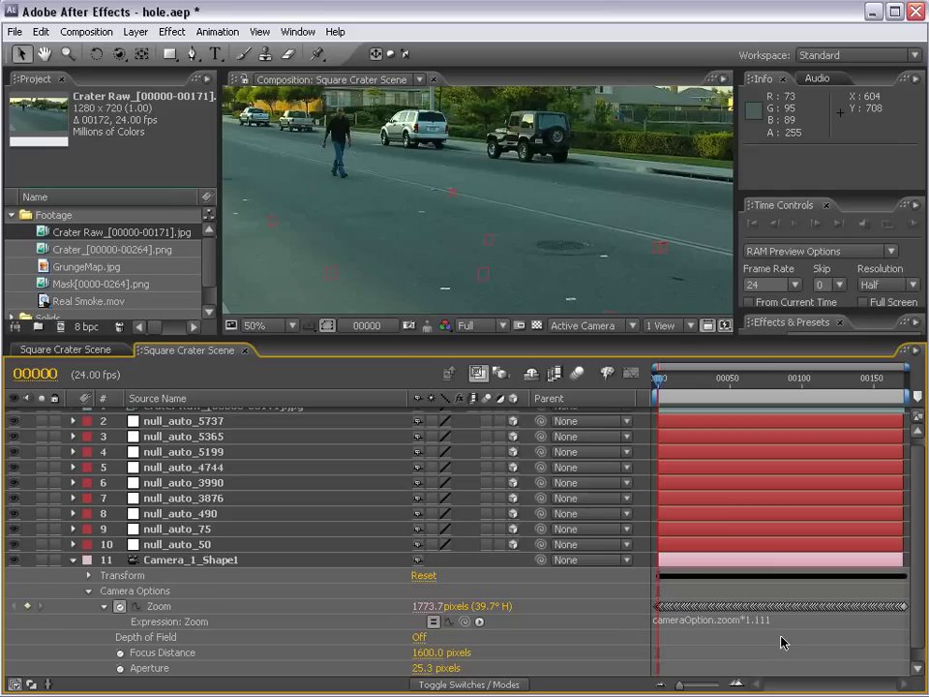
# Step: Zoom in to check the road surface, then collapse the camera layer
pyautogui.press('h')
pyautogui.scroll(2, 604, 245)
pyautogui.moveTo(508, 214); pyautogui.dragTo(556, 247)
pyautogui.scroll(-1, 531, 248)
pyautogui.press('v')
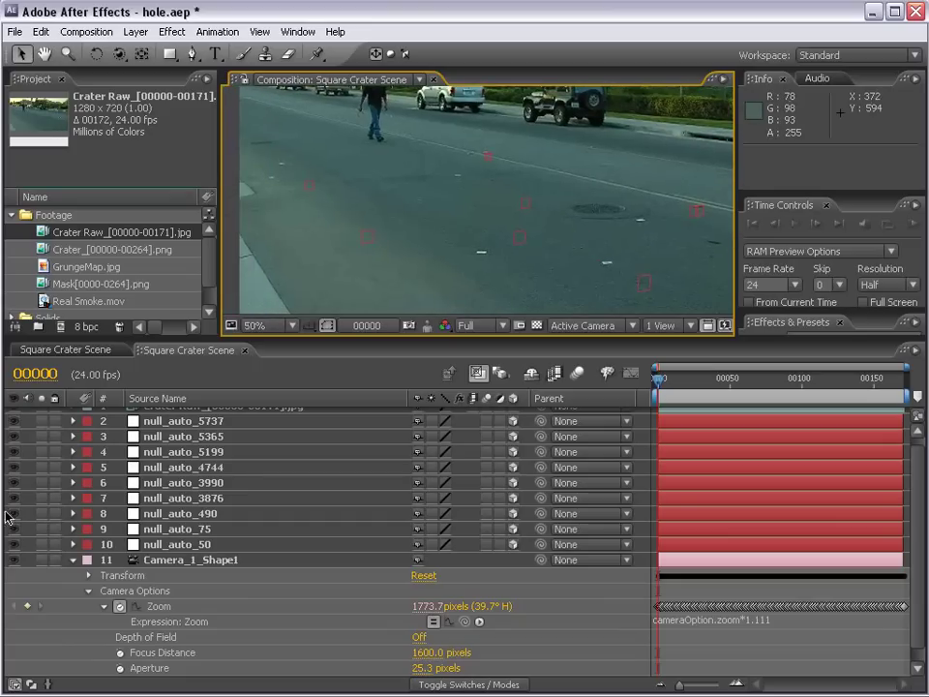
pyautogui.click(73, 560)
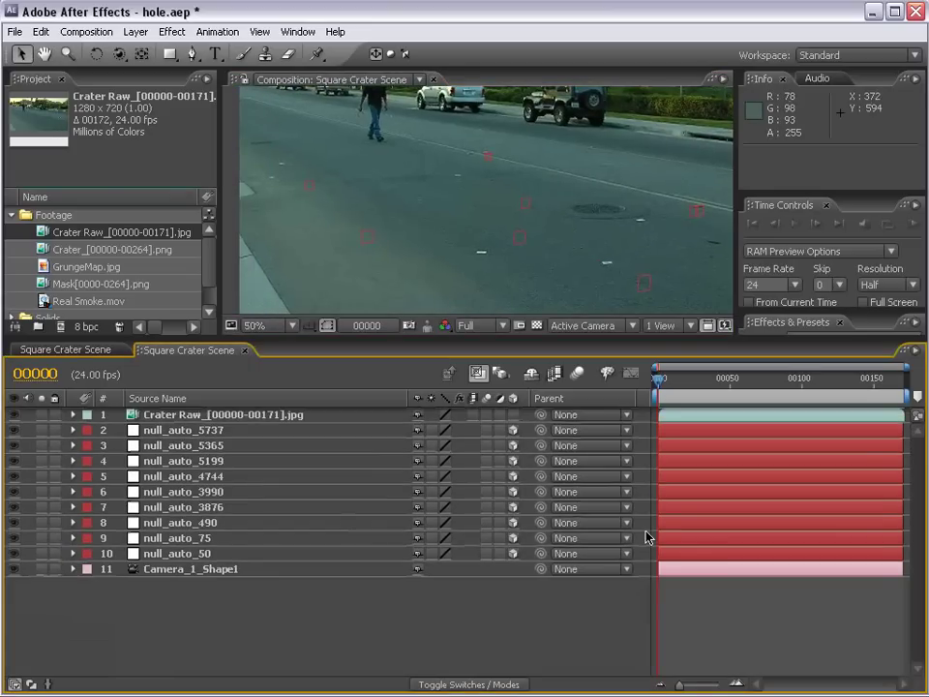
pyautogui.moveTo(561, 338); pyautogui.dragTo(561, 429)
pyautogui.click(97, 258)
pyautogui.moveTo(95, 257); pyautogui.dragTo(155, 504)
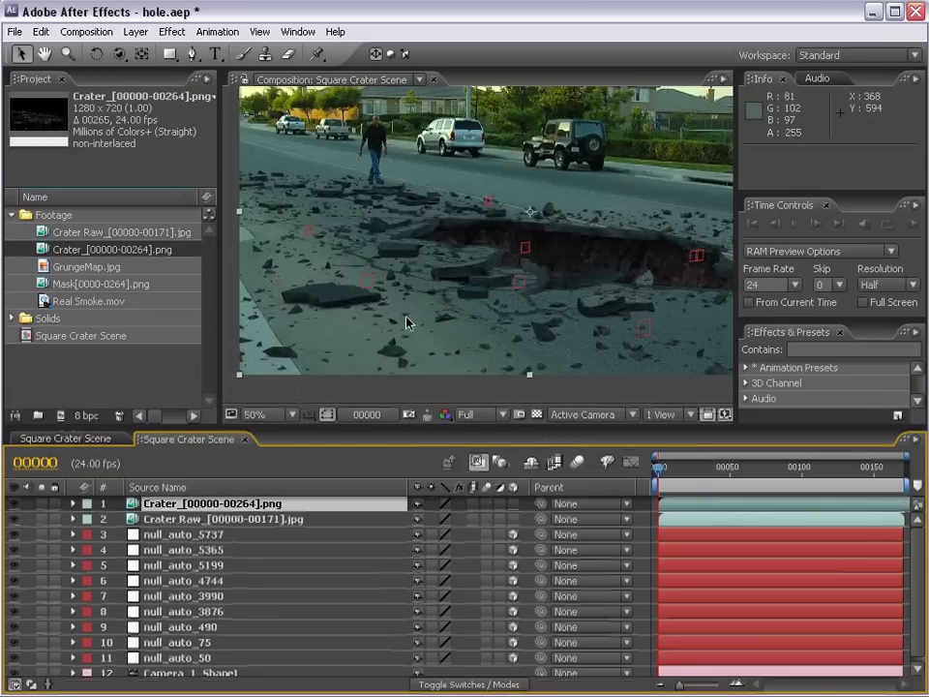
pyautogui.scroll(-1, 439, 311)
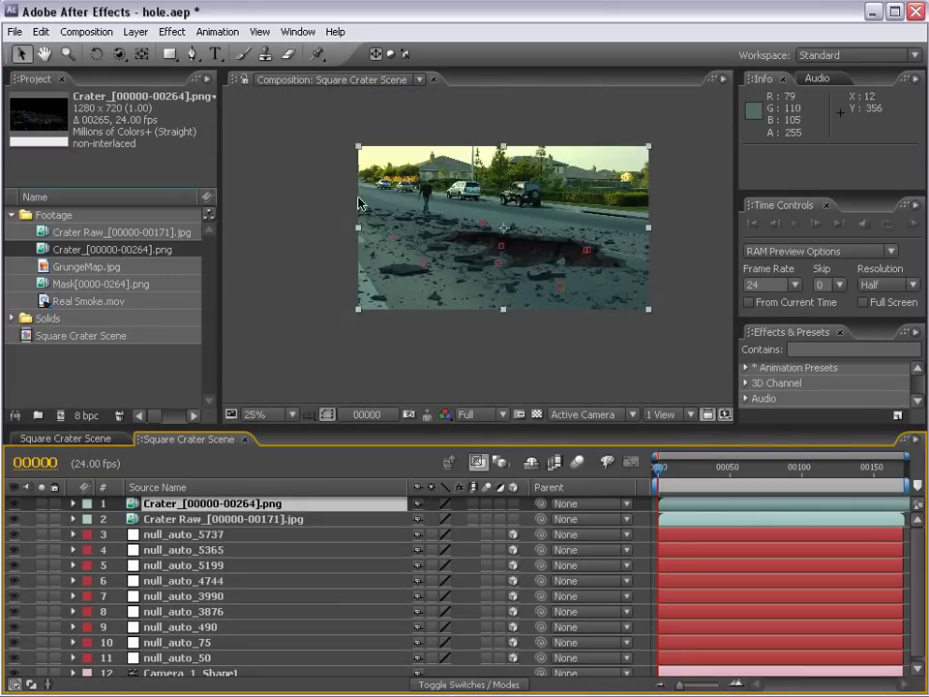
pyautogui.scroll(1, 477, 244)
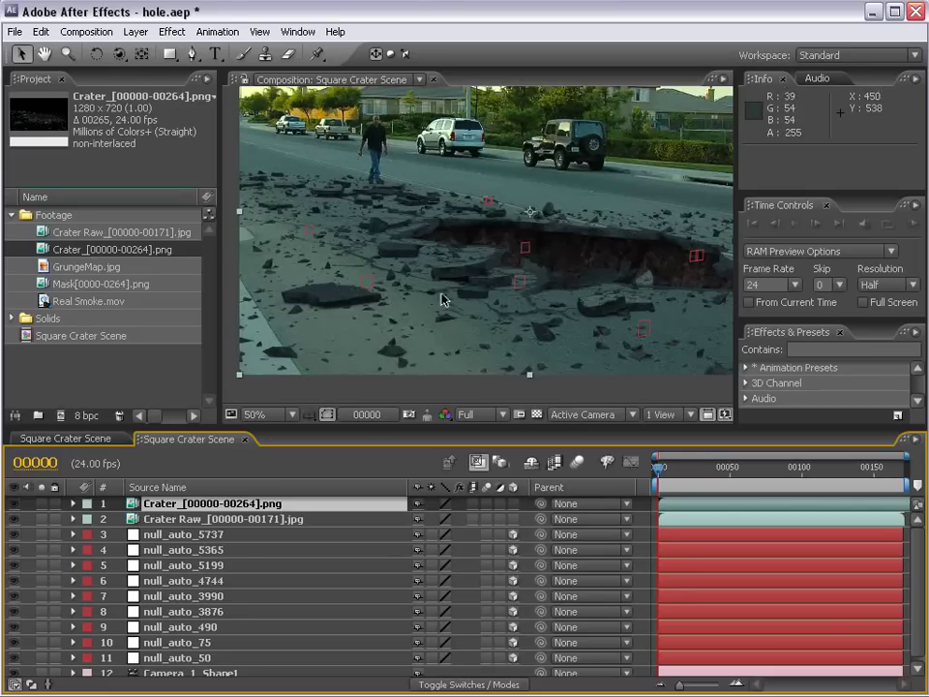
# Step: Zoom in on the crater and scrub through the footage to check its alignment
pyautogui.press('h')
pyautogui.moveTo(505, 268); pyautogui.dragTo(462, 288)
pyautogui.scroll(-1, 462, 287)
pyautogui.press('v')
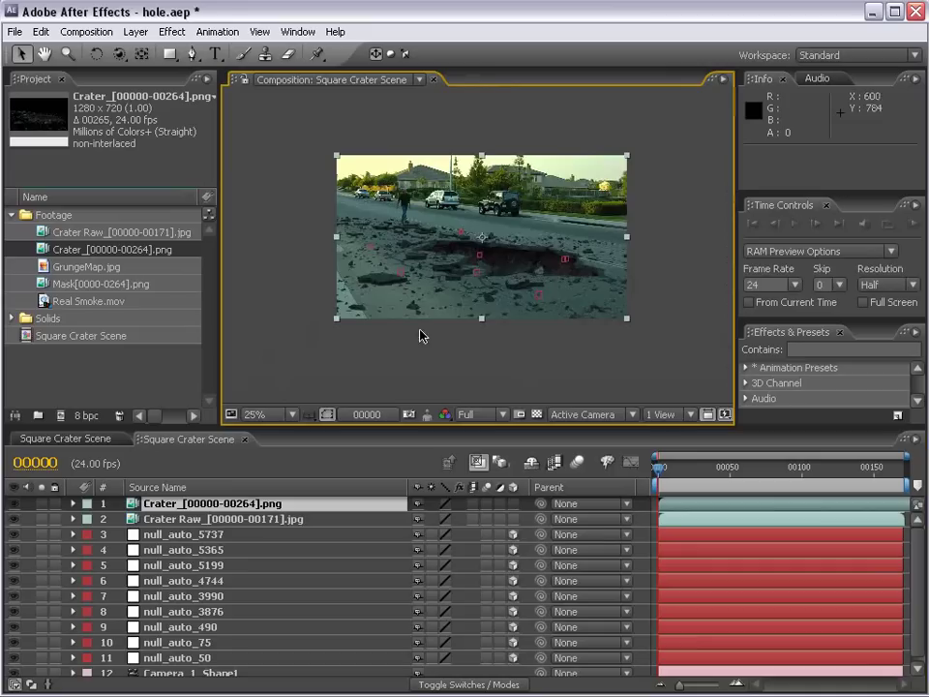
pyautogui.press('.')
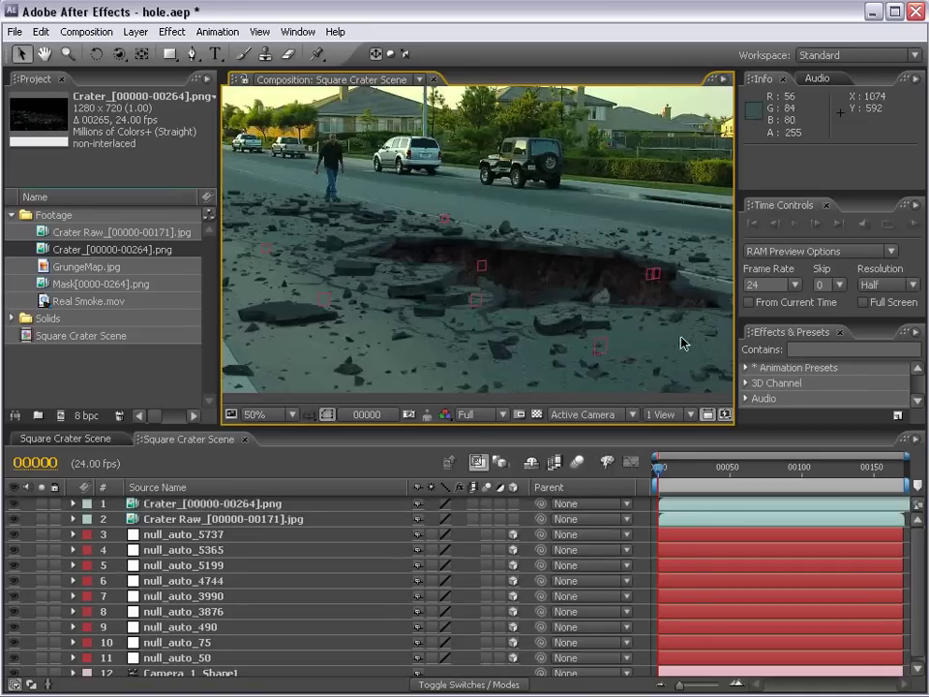
pyautogui.click(697, 468)
pyautogui.moveTo(697, 468); pyautogui.dragTo(875, 477)
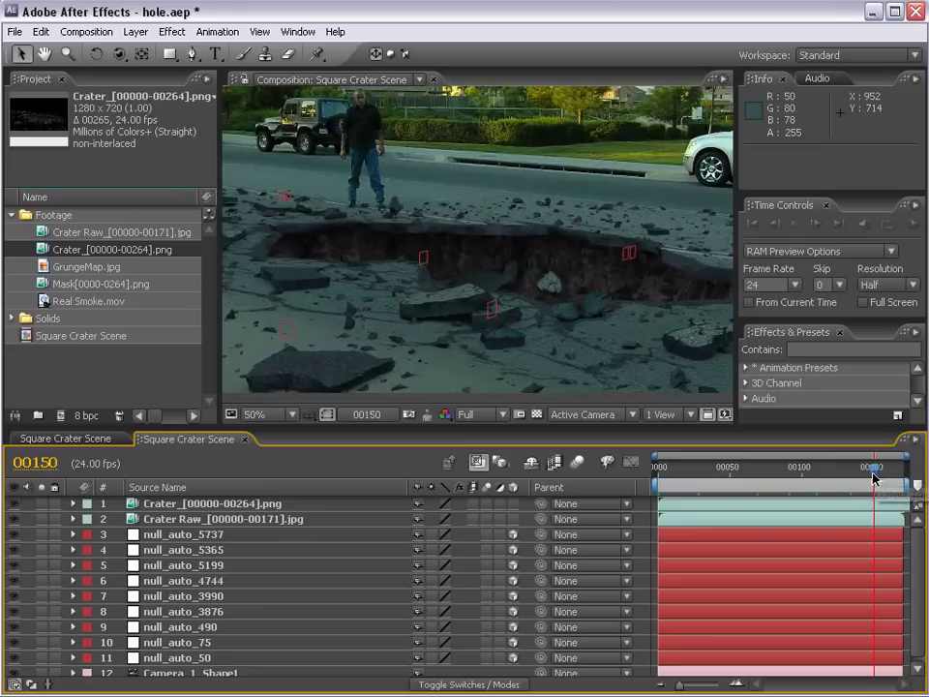
# Step: Select the null_auto_5737 tracking null to check its position, then deselect it
pyautogui.scroll(-2, 607, 302)
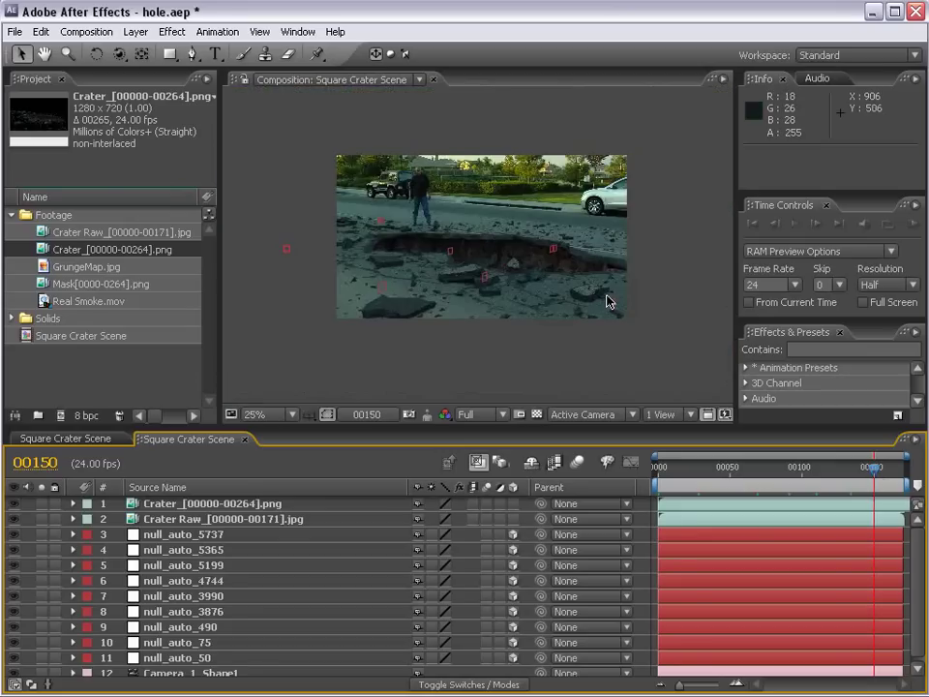
pyautogui.click(173, 538)
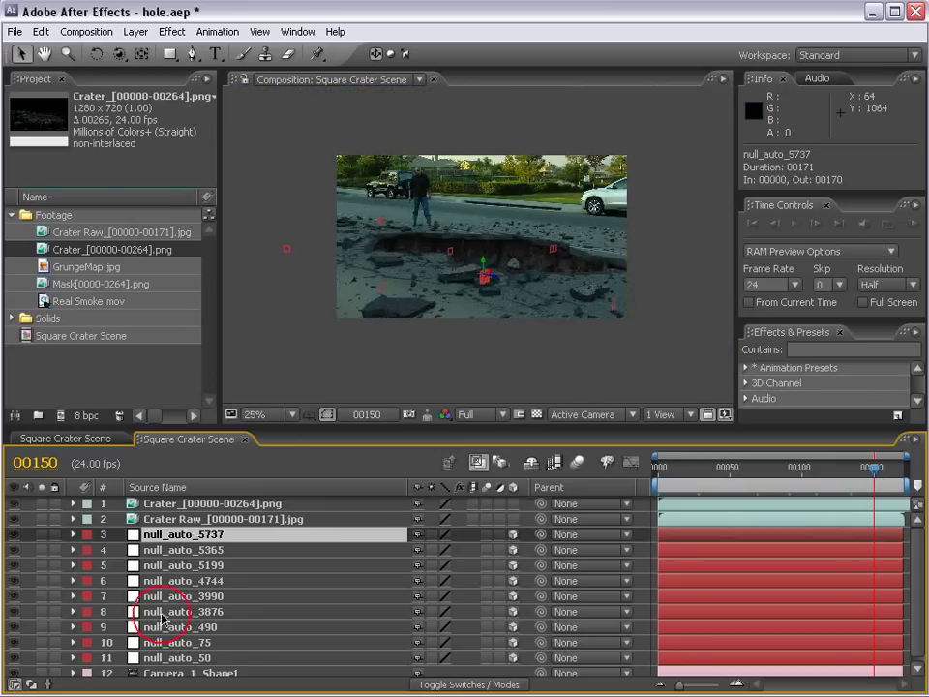
pyautogui.scroll(2, 478, 246)
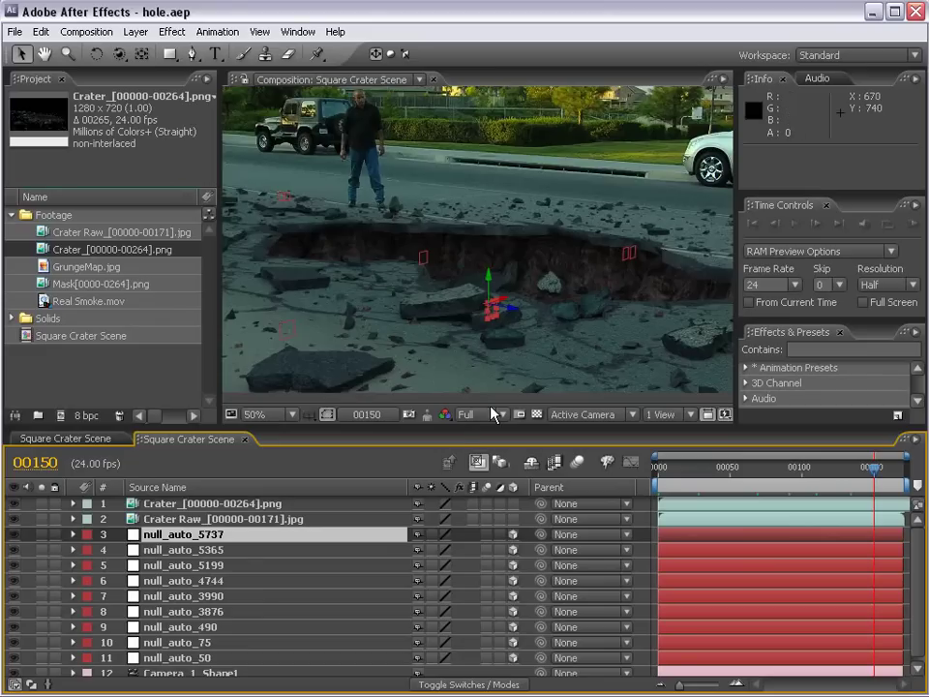
pyautogui.scroll(-2, 575, 373)
pyautogui.click(574, 373)
pyautogui.scroll(2, 574, 373)
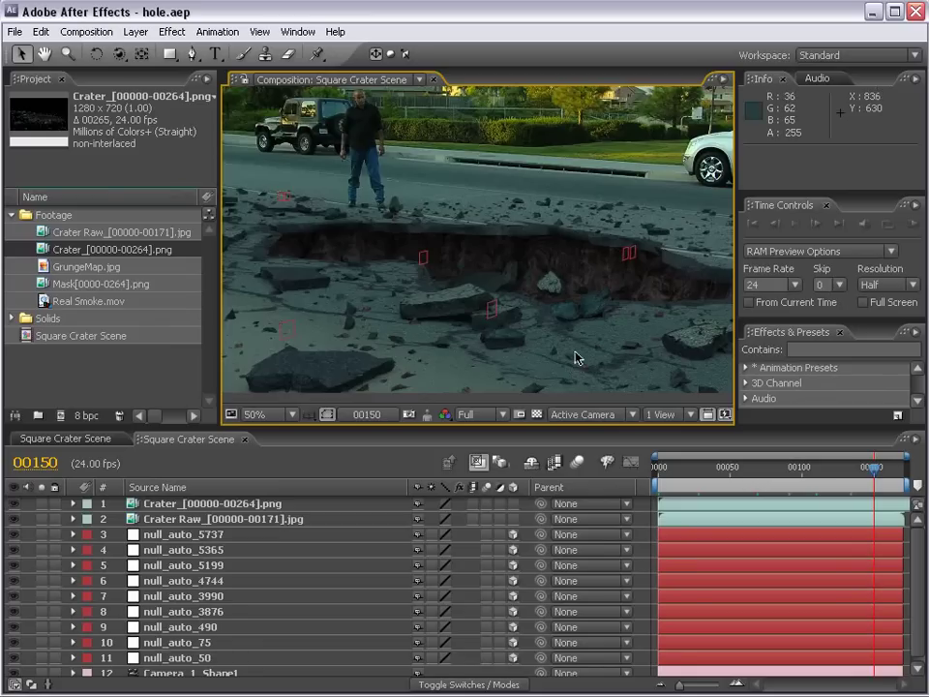
pyautogui.doubleClick(97, 268)
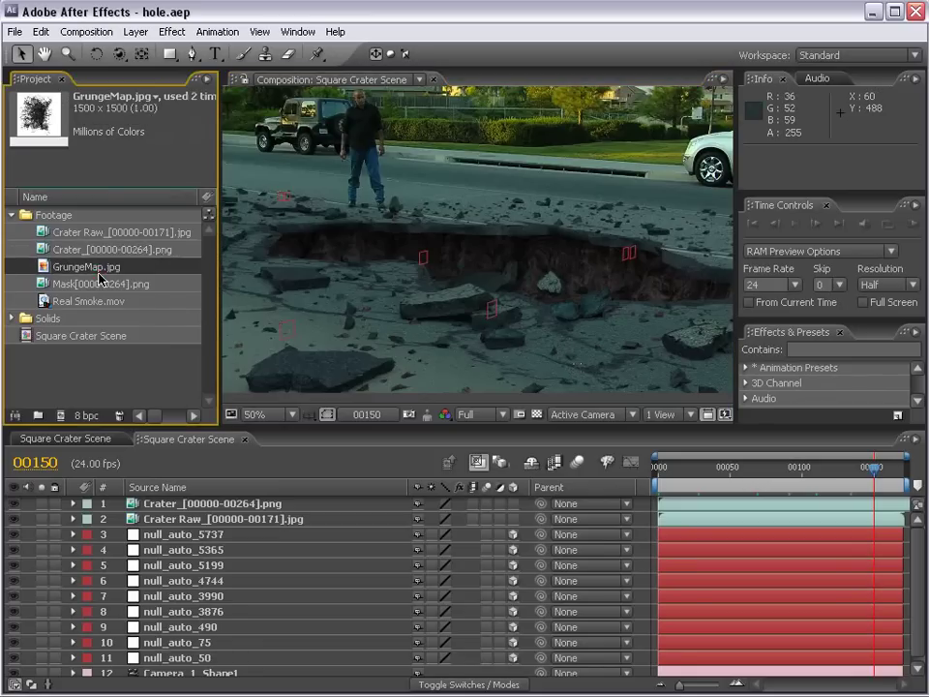
pyautogui.scroll(1, 397, 263)
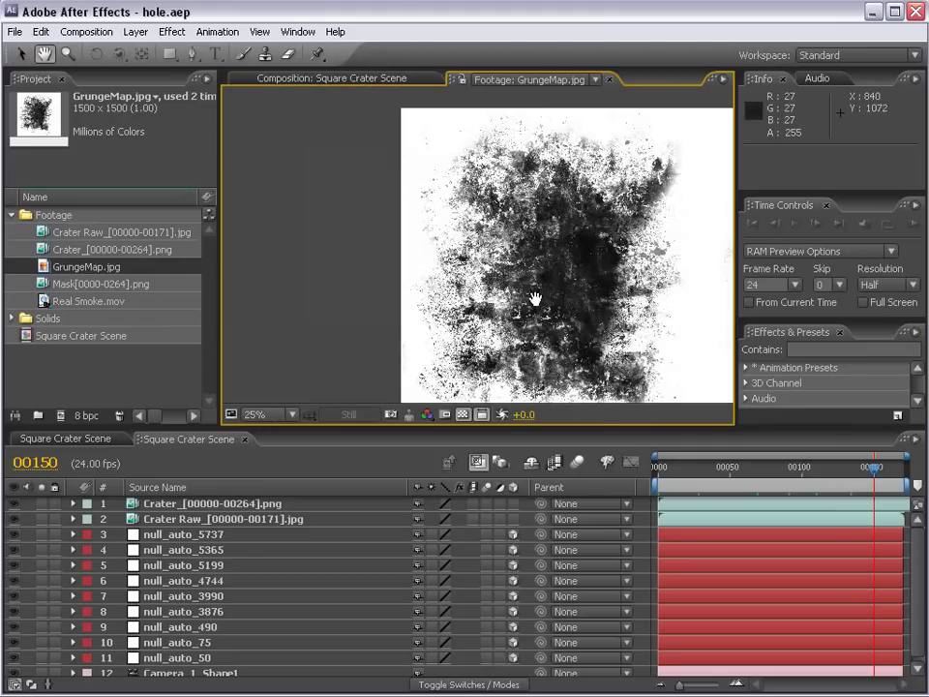
pyautogui.moveTo(535, 297); pyautogui.dragTo(503, 271)
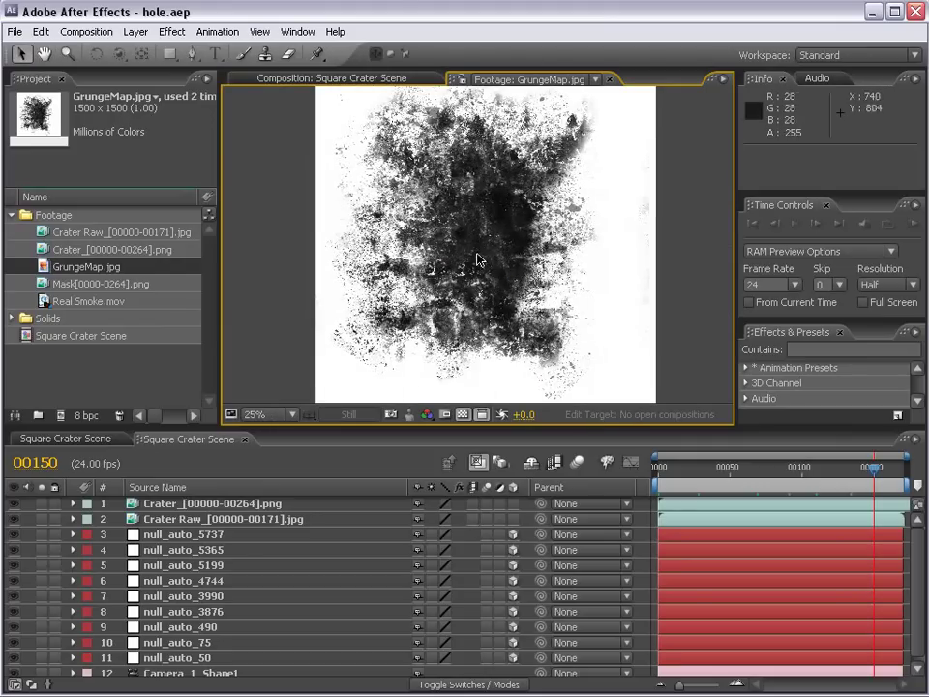
pyautogui.click(300, 81)
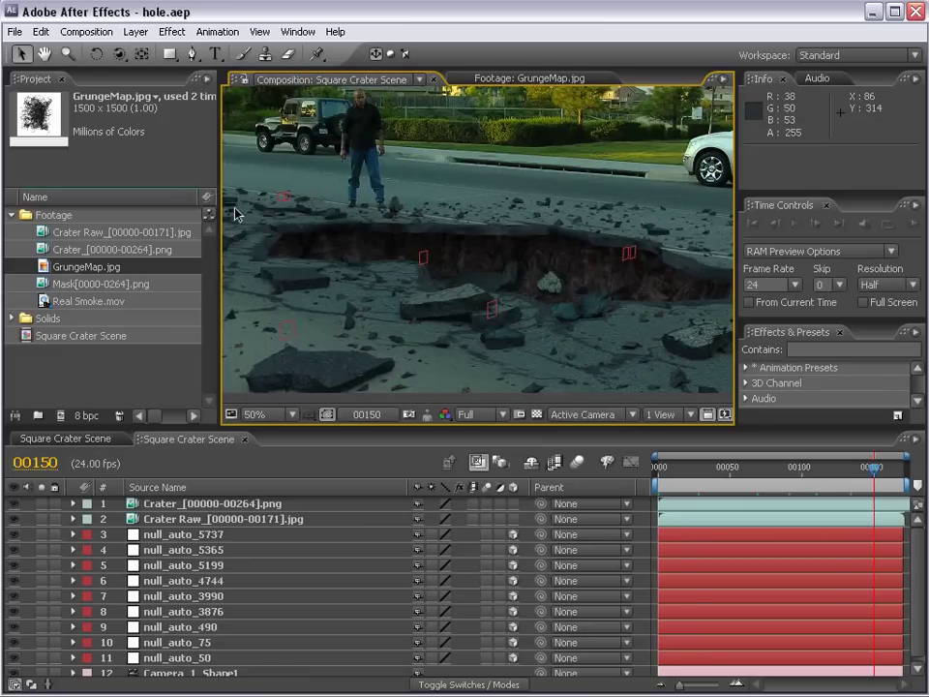
pyautogui.scroll(-1, 235, 214)
pyautogui.click(183, 674)
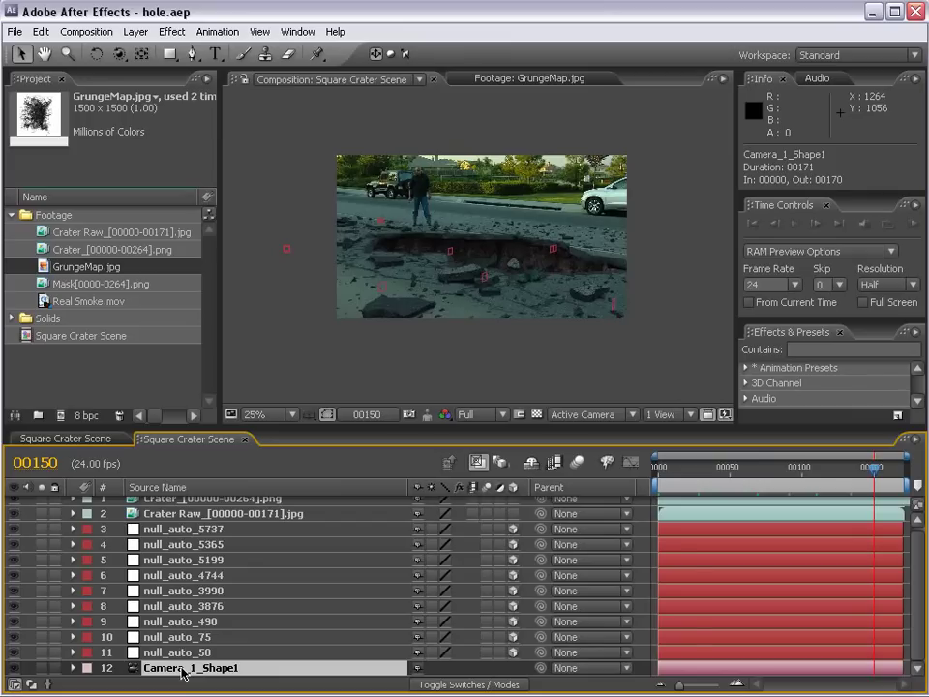
pyautogui.scroll(1, 448, 222)
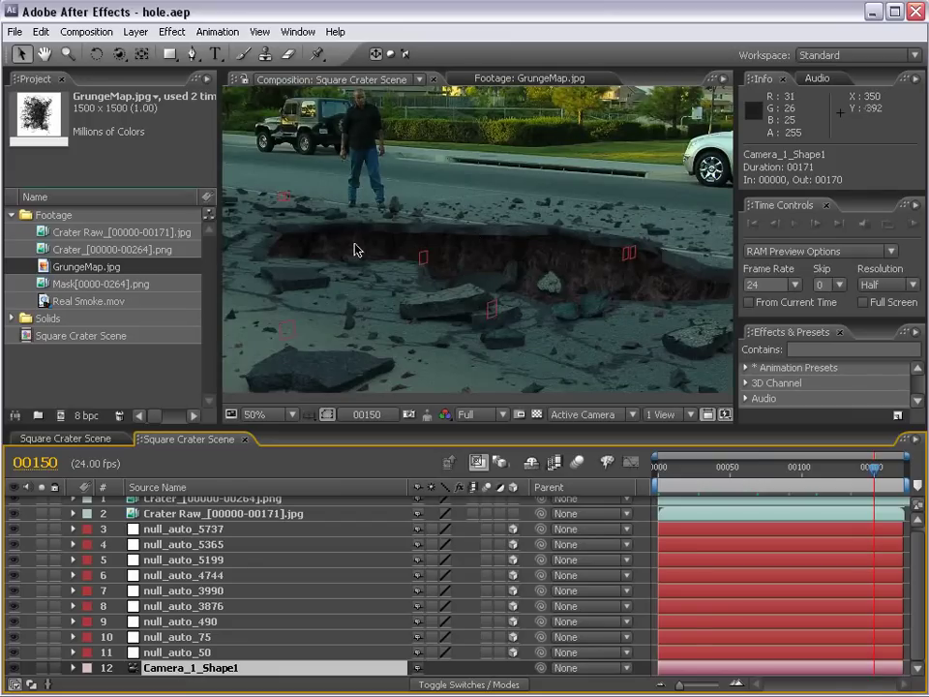
pyautogui.scroll(-1, 355, 250)
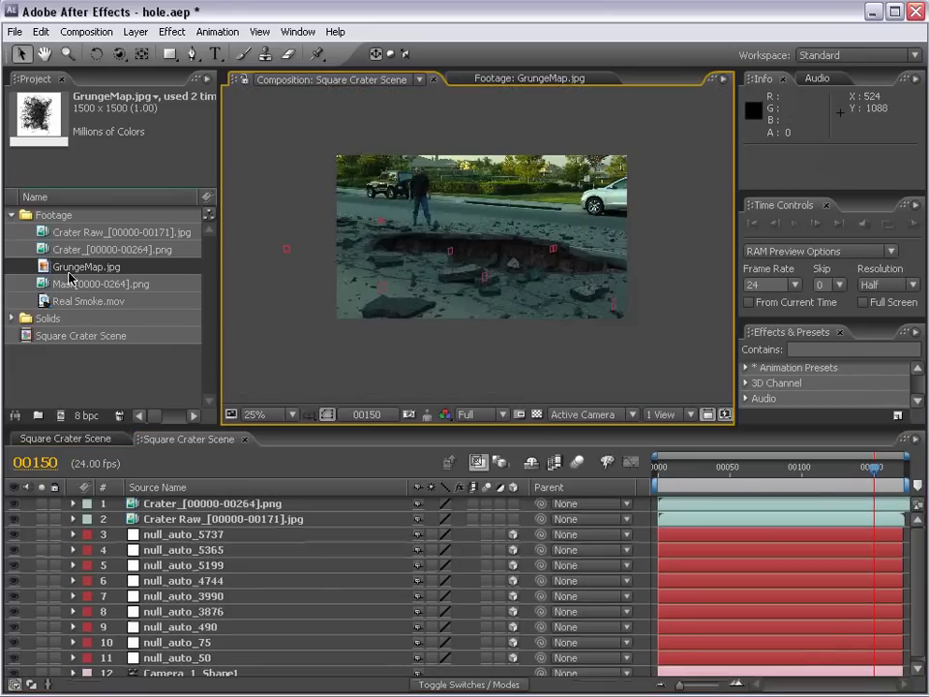
# Step: Add GrungeMap.jpg as the top layer, set to Multiply, shifted lower and made 3D
pyautogui.moveTo(69, 270); pyautogui.dragTo(504, 251)
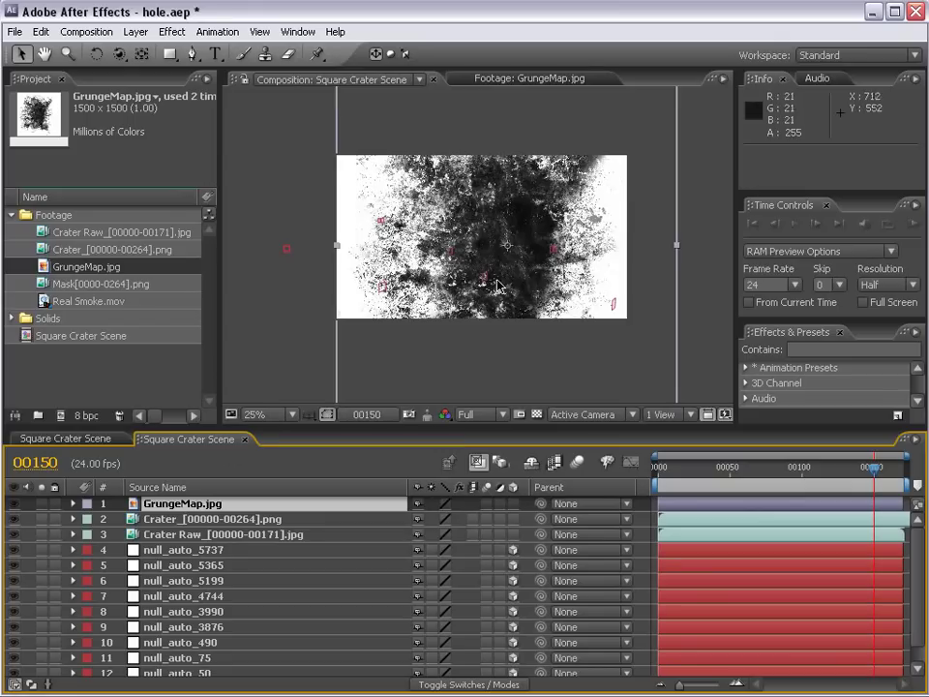
pyautogui.press('F4')
pyautogui.click(451, 504)
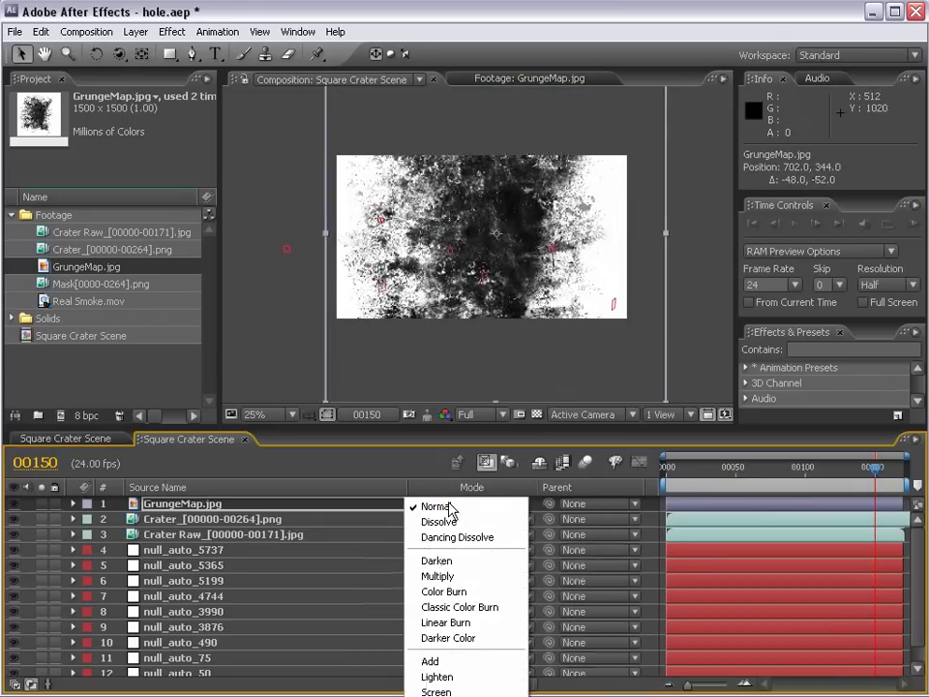
pyautogui.click(471, 578)
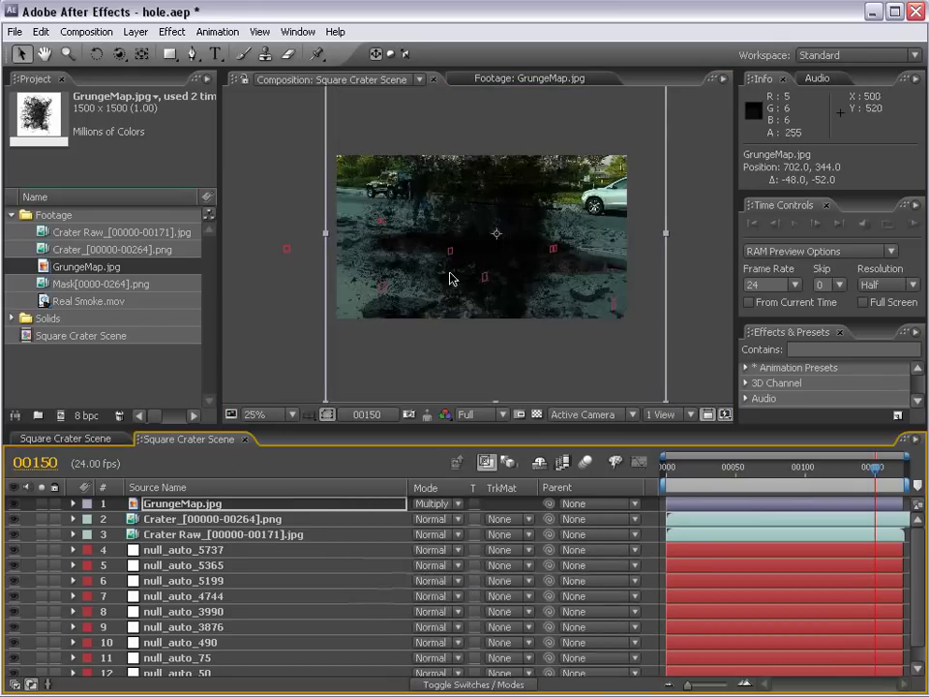
pyautogui.moveTo(451, 234); pyautogui.dragTo(436, 294)
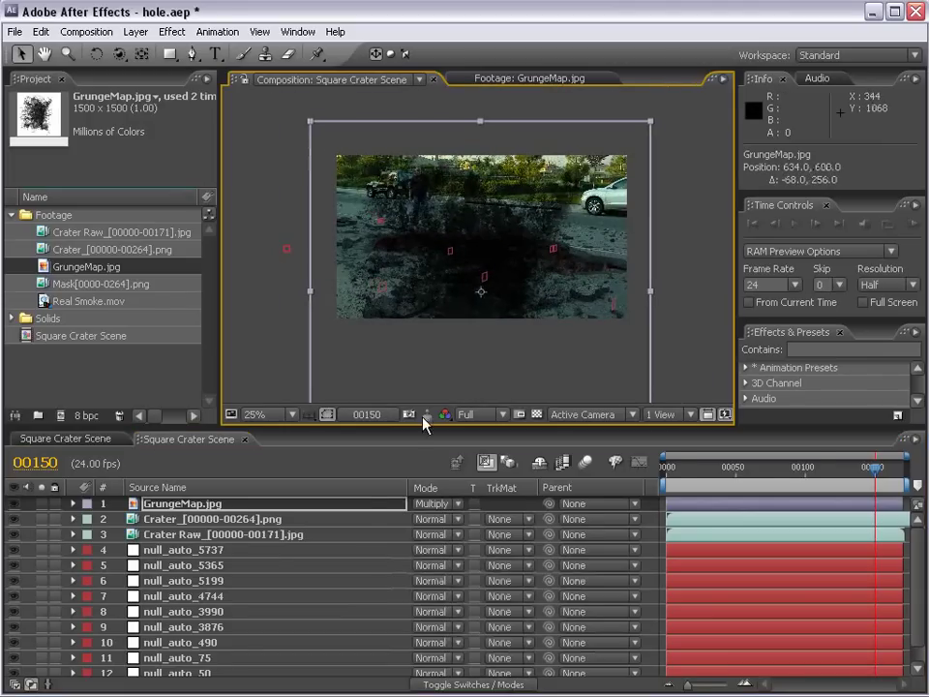
pyautogui.press('F4')
pyautogui.click(514, 504)
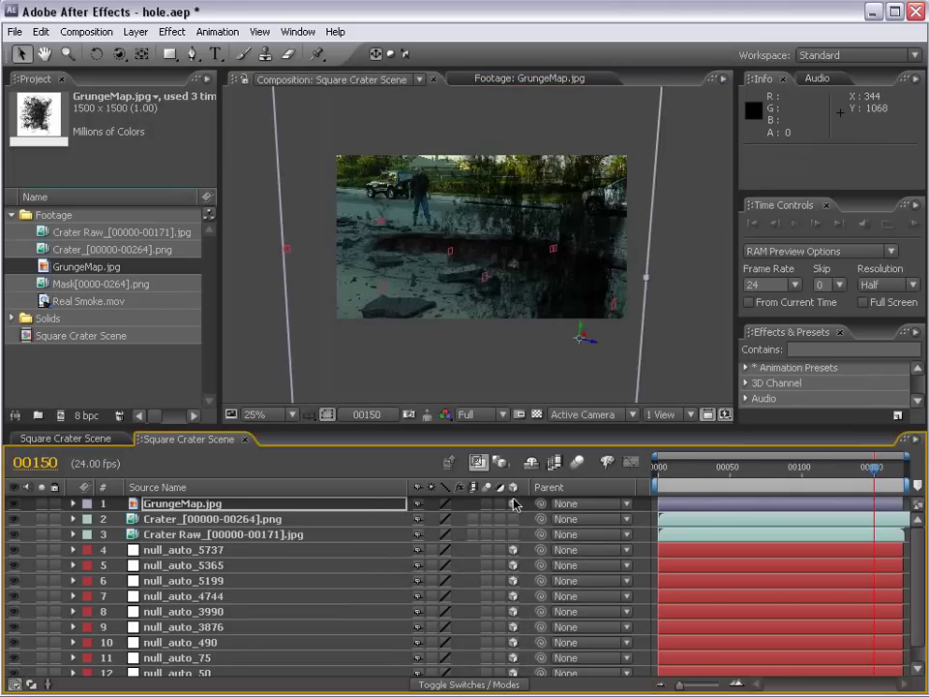
pyautogui.moveTo(678, 467); pyautogui.dragTo(658, 471)
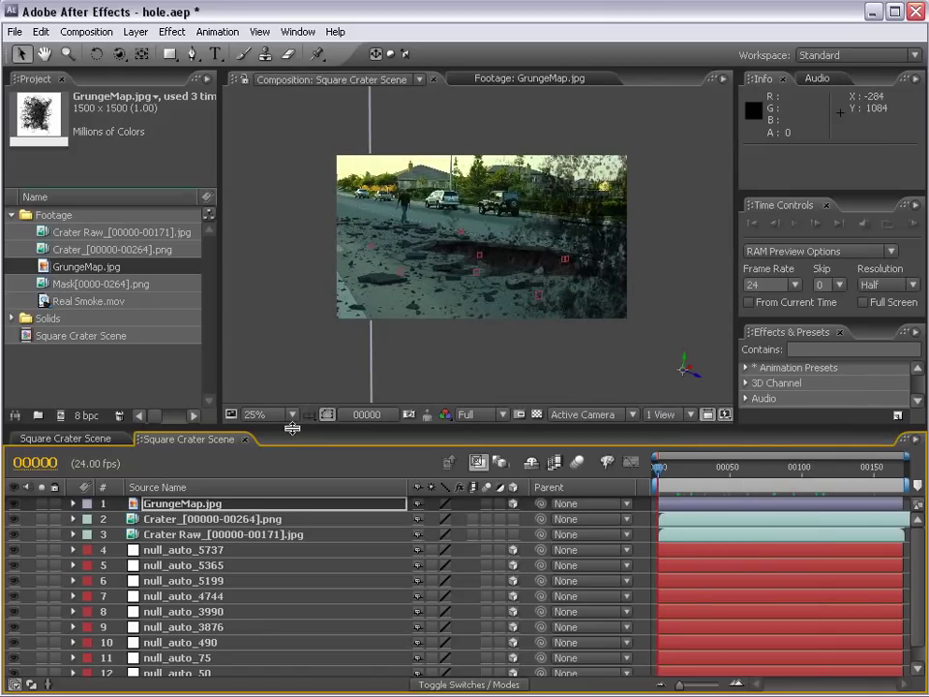
# Step: Enlarge the timeline and inspect the null layers to find null_auto_5199 at the crater centre
pyautogui.moveTo(290, 427); pyautogui.dragTo(289, 373)
pyautogui.click(179, 504)
pyautogui.click(182, 519)
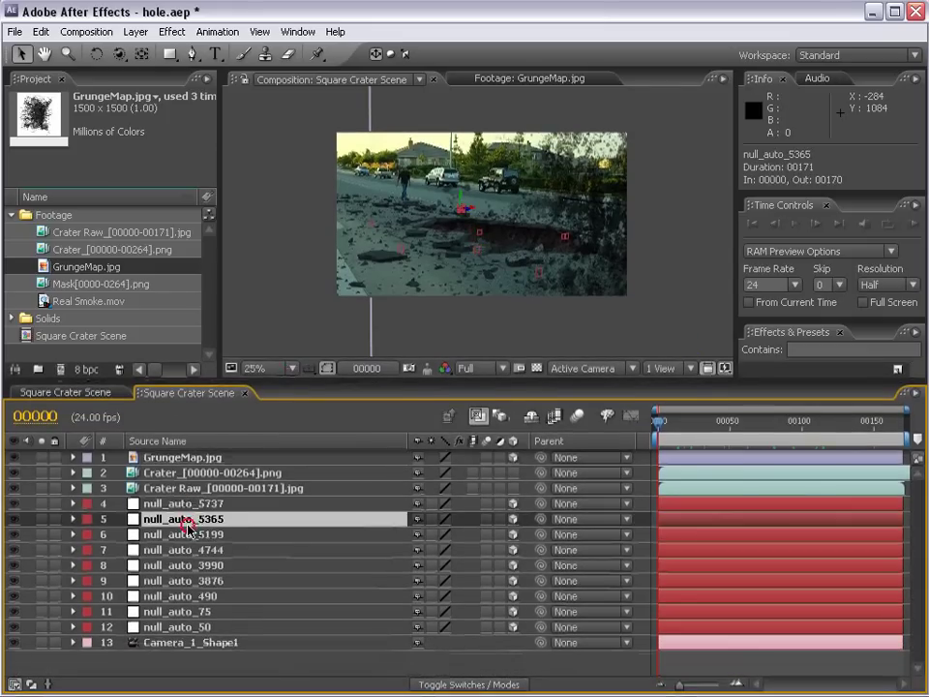
pyautogui.click(191, 565)
pyautogui.click(193, 581)
pyautogui.click(191, 597)
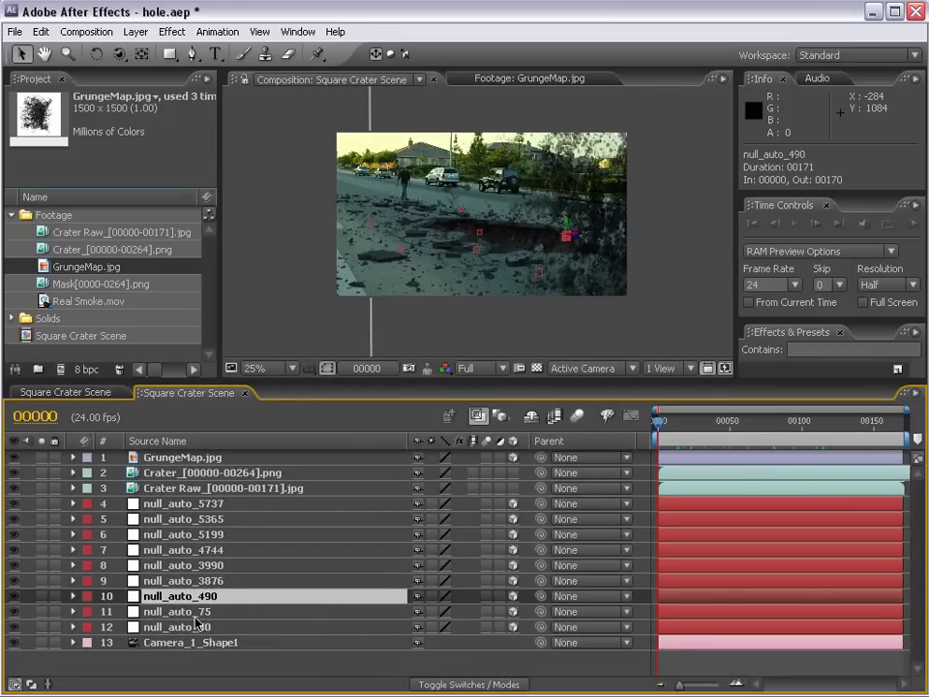
pyautogui.click(195, 612)
pyautogui.click(198, 627)
pyautogui.press('.')
pyautogui.press('.')
pyautogui.click(194, 518)
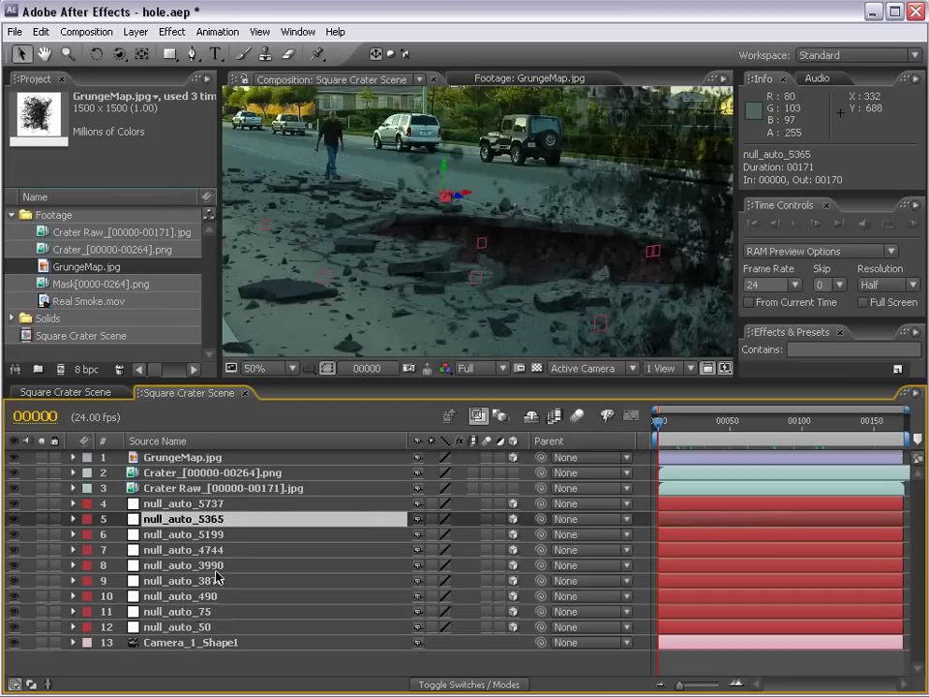
pyautogui.click(198, 505)
pyautogui.click(194, 534)
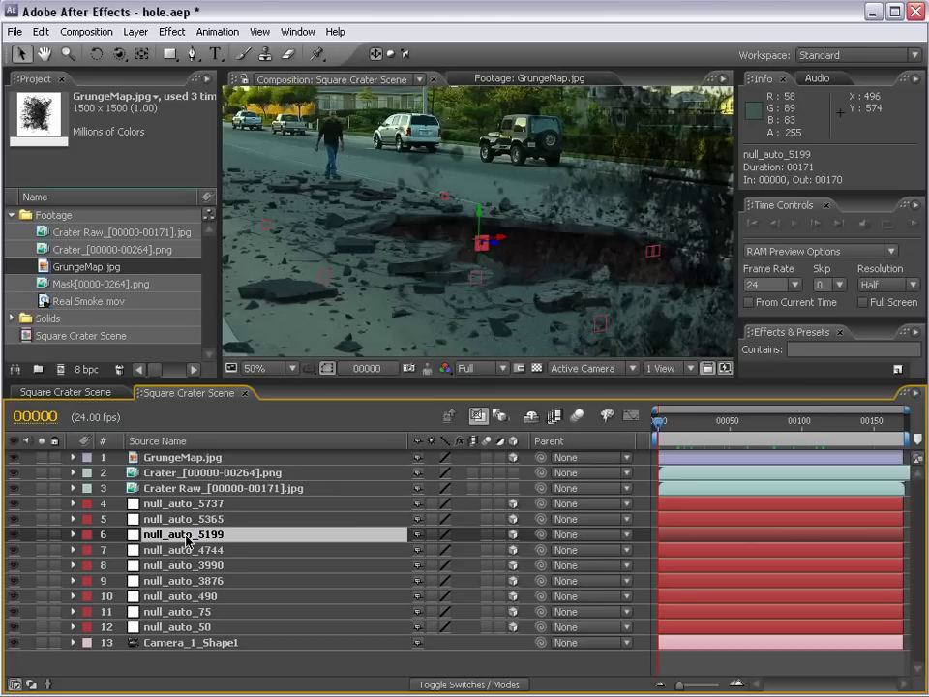
# Step: Copy null_auto_5199's Position value onto the GrungeMap.jpg layer's Position
pyautogui.press('p')
pyautogui.click(119, 550)
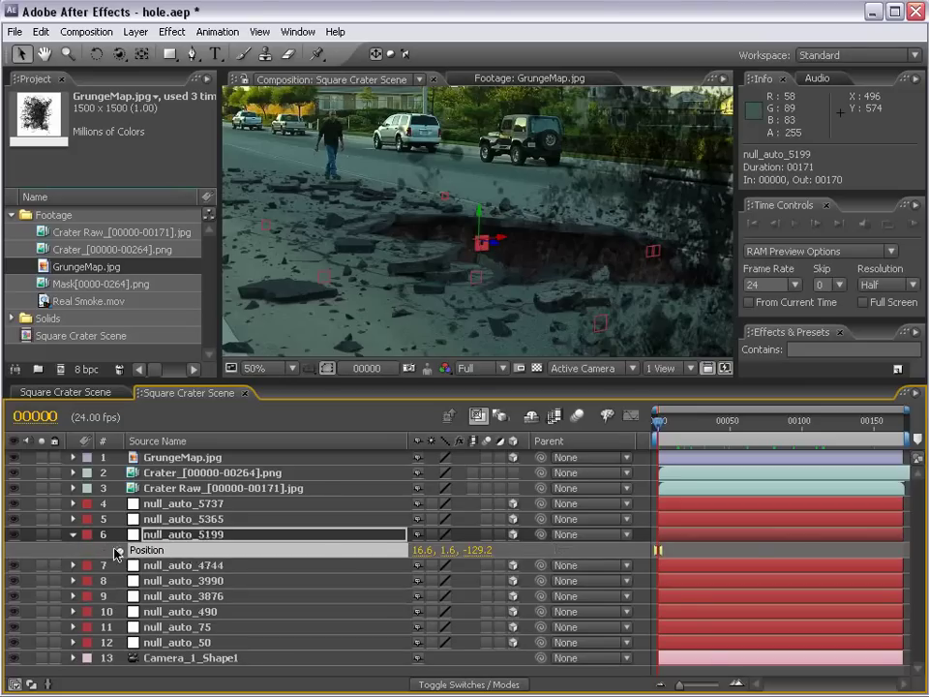
pyautogui.click(38, 32)
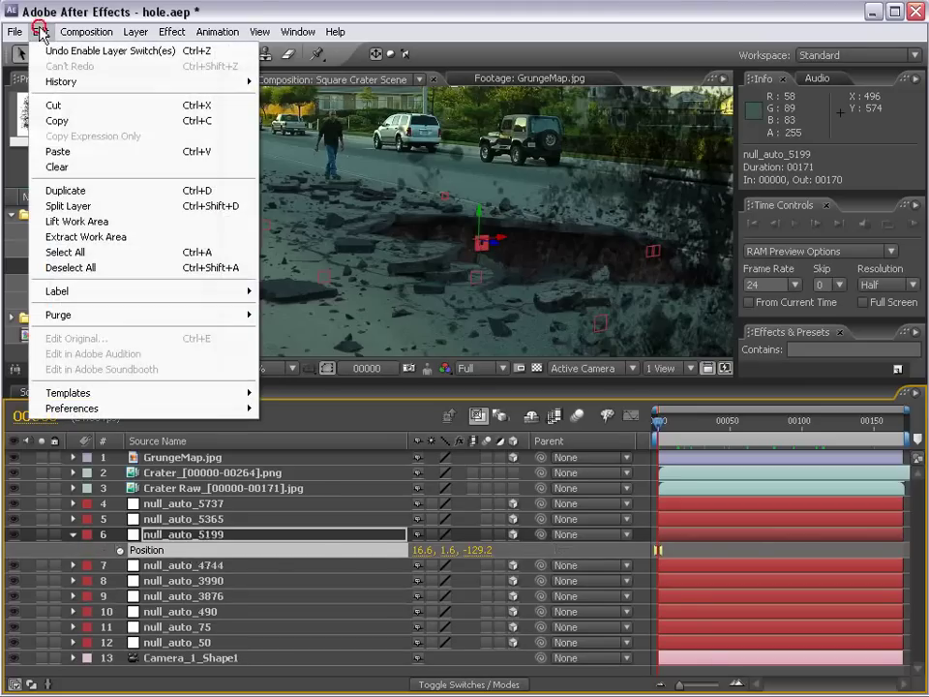
pyautogui.click(98, 121)
pyautogui.click(160, 461)
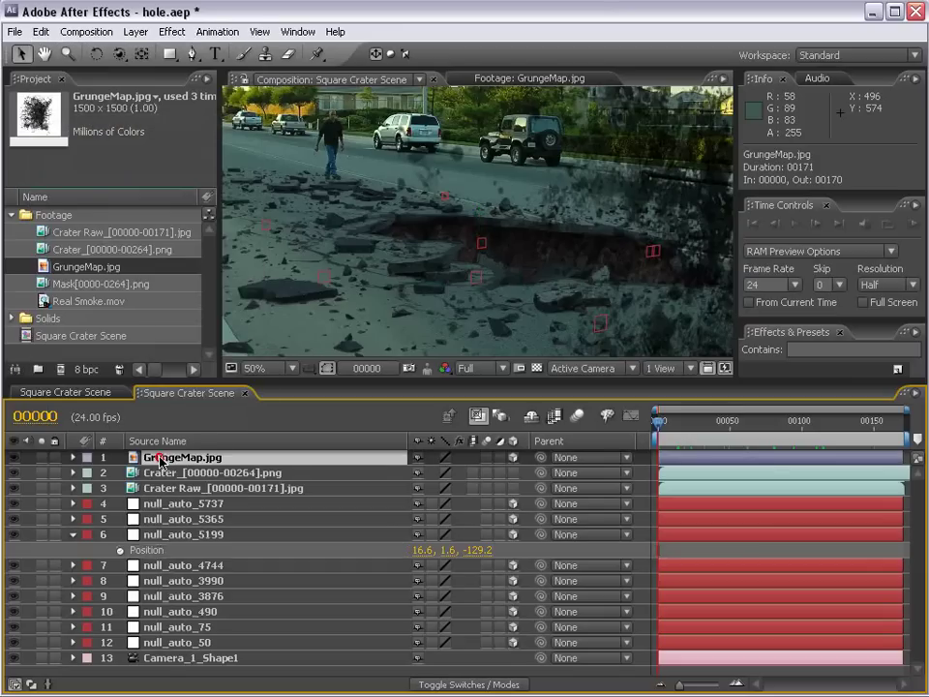
pyautogui.press('p')
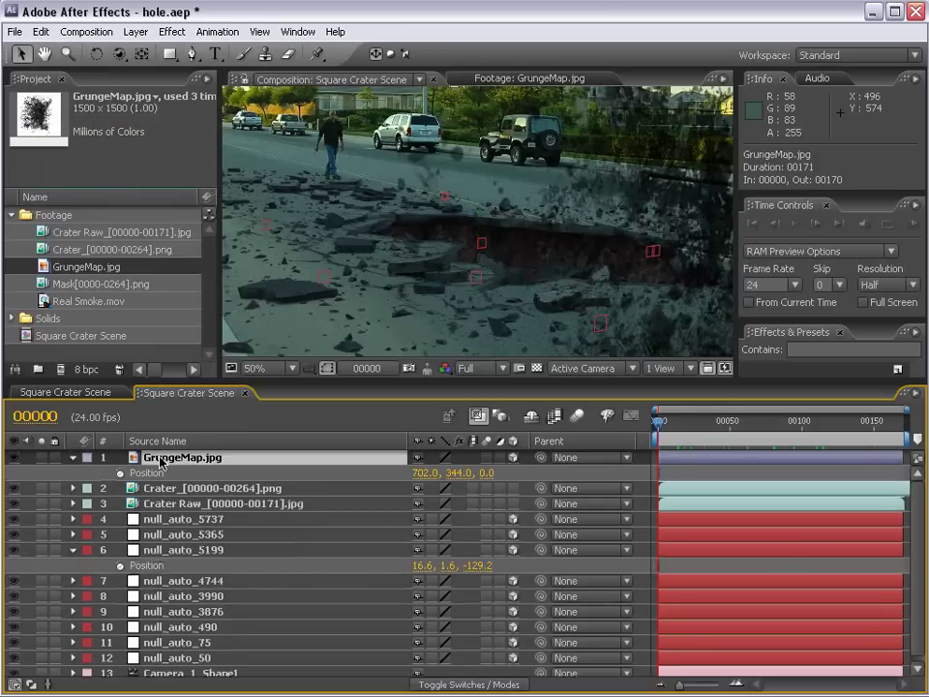
pyautogui.click(153, 474)
pyautogui.click(42, 32)
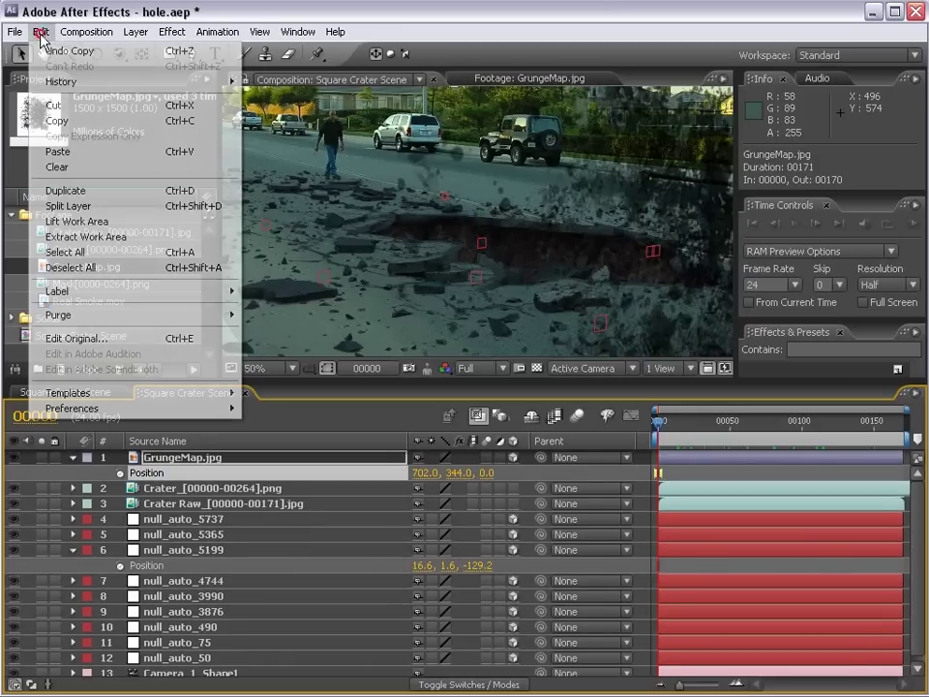
pyautogui.click(60, 151)
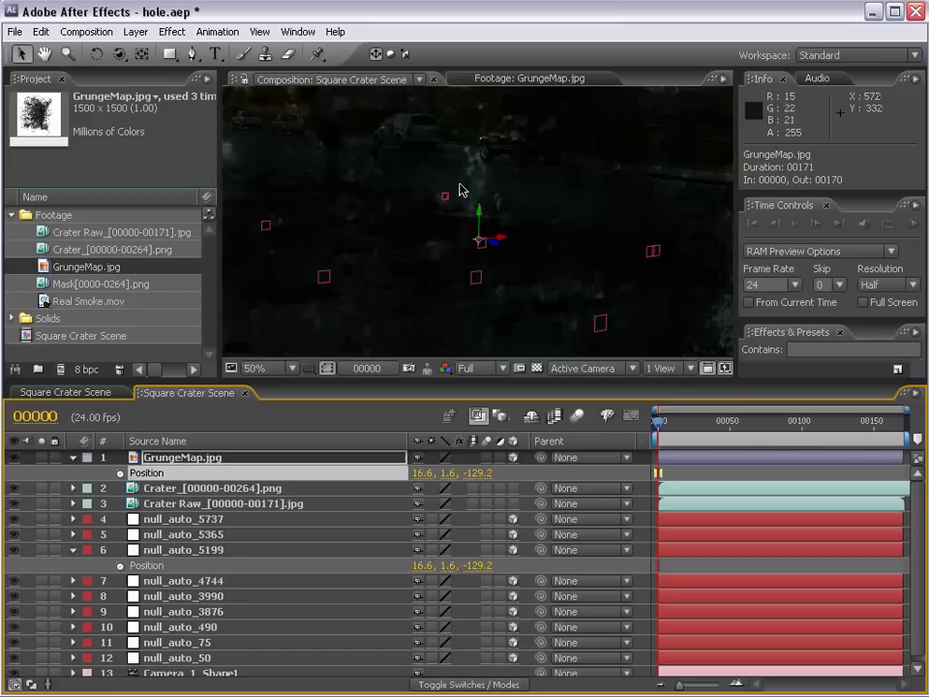
# Step: Scale GrungeMap down to 57% and rotate it flat onto the ground
pyautogui.press(',')
pyautogui.press(',')
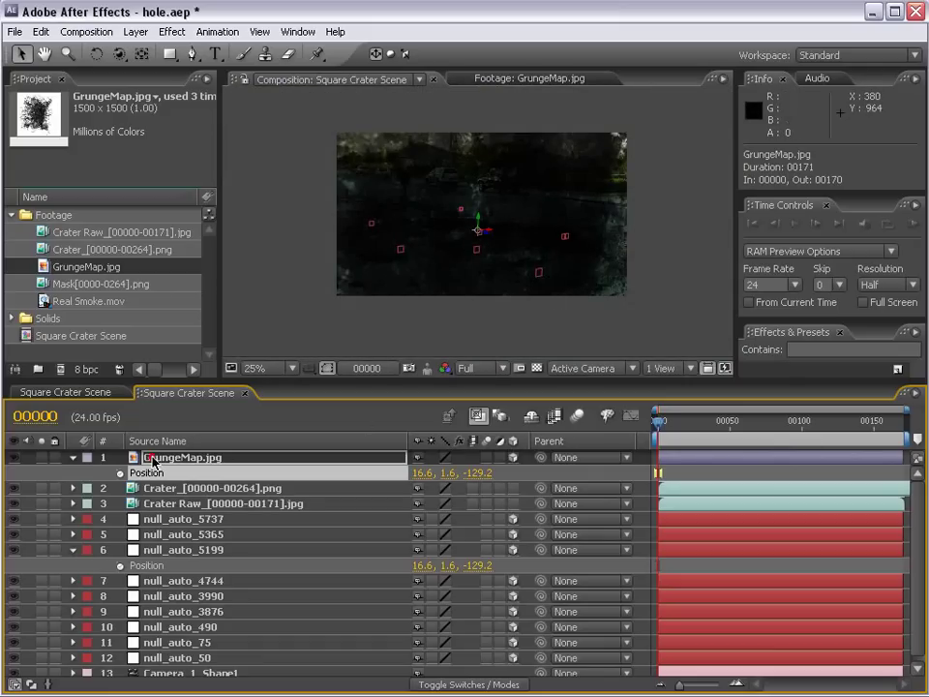
pyautogui.press('s')
pyautogui.moveTo(429, 475); pyautogui.dragTo(385, 474)
pyautogui.scroll(2, 477, 276)
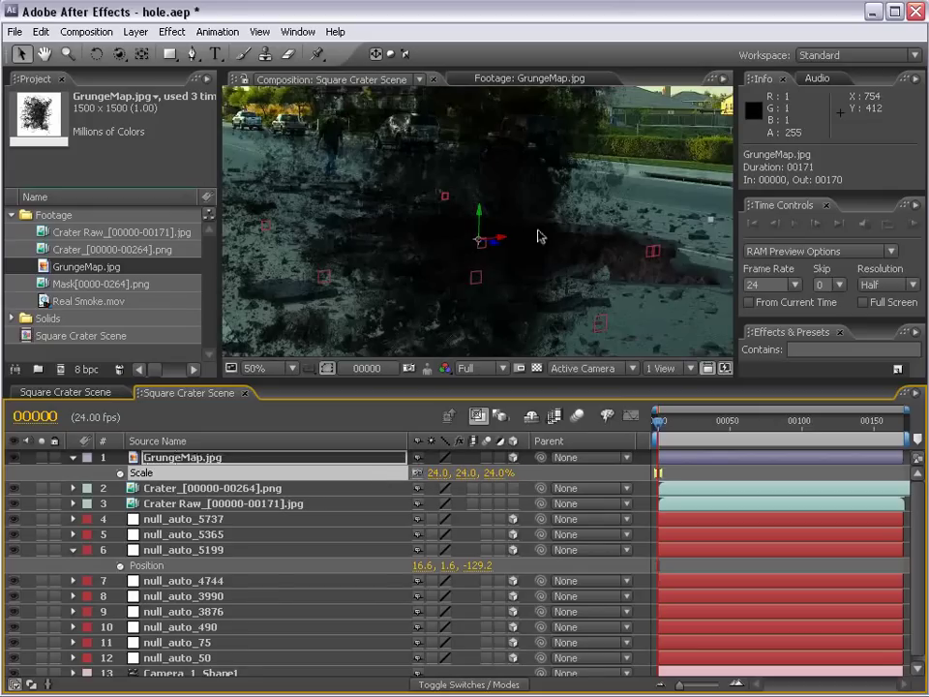
pyautogui.click(96, 55)
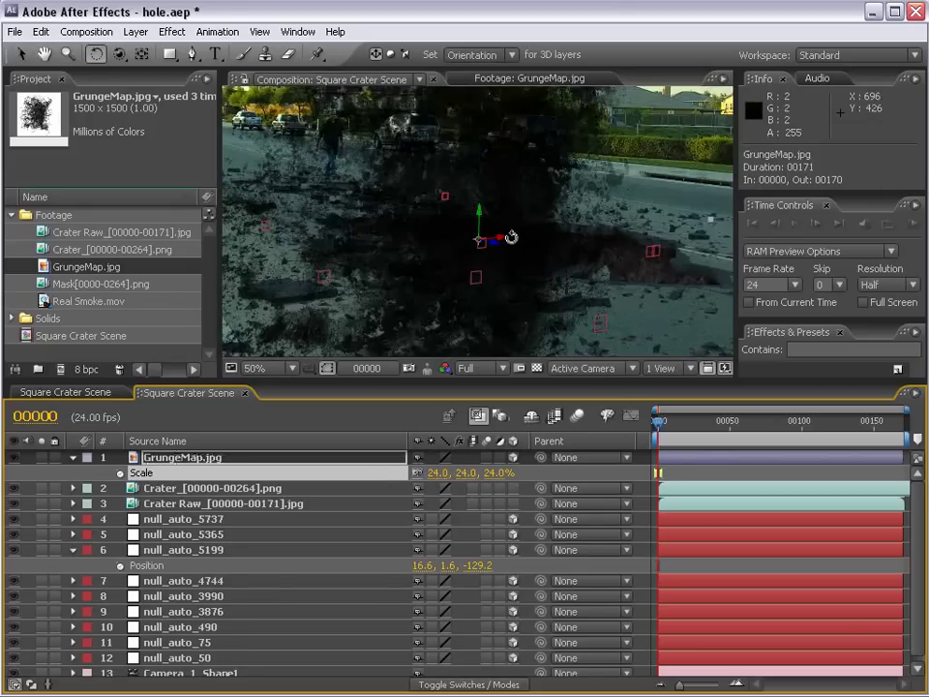
pyautogui.moveTo(507, 238); pyautogui.dragTo(472, 201)
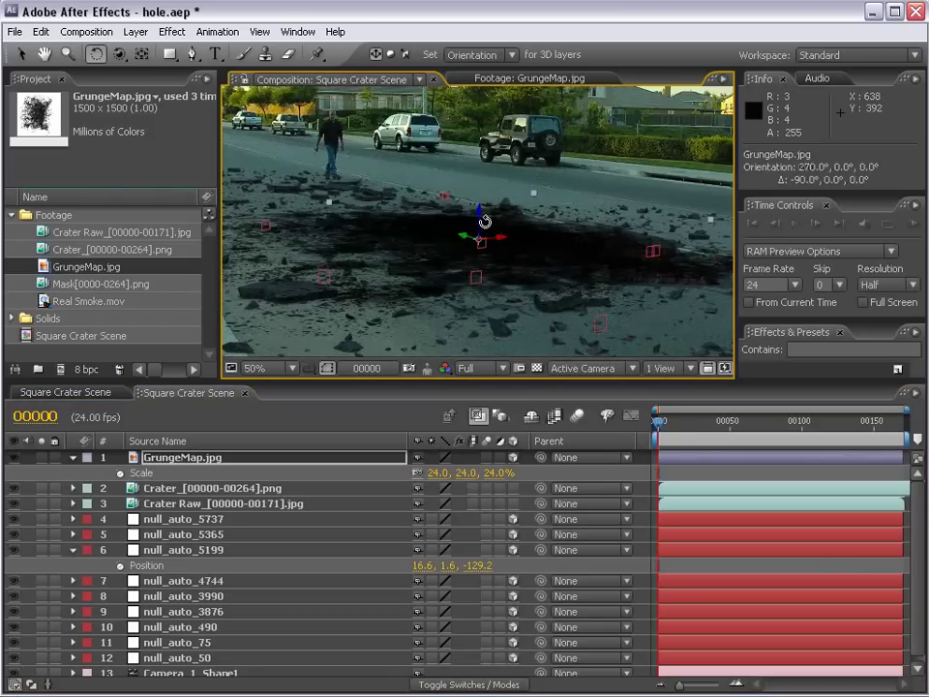
pyautogui.press(',')
pyautogui.moveTo(179, 464); pyautogui.dragTo(170, 498)
pyautogui.press('.')
pyautogui.press('v')
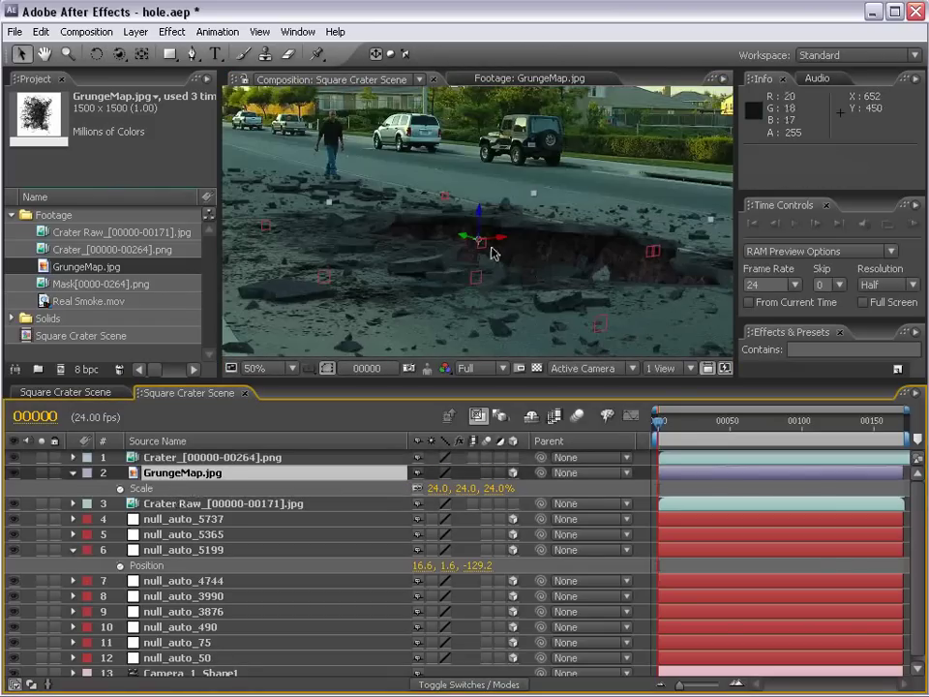
pyautogui.moveTo(499, 240)
pyautogui.mouseDown()
pyautogui.moveTo(532, 237)
pyautogui.moveTo(457, 242)
pyautogui.moveTo(518, 244)
pyautogui.moveTo(502, 217)
pyautogui.moveTo(501, 233)
pyautogui.mouseUp()
# Step: Lower GrungeMap's Opacity to 51%
pyautogui.press('s')
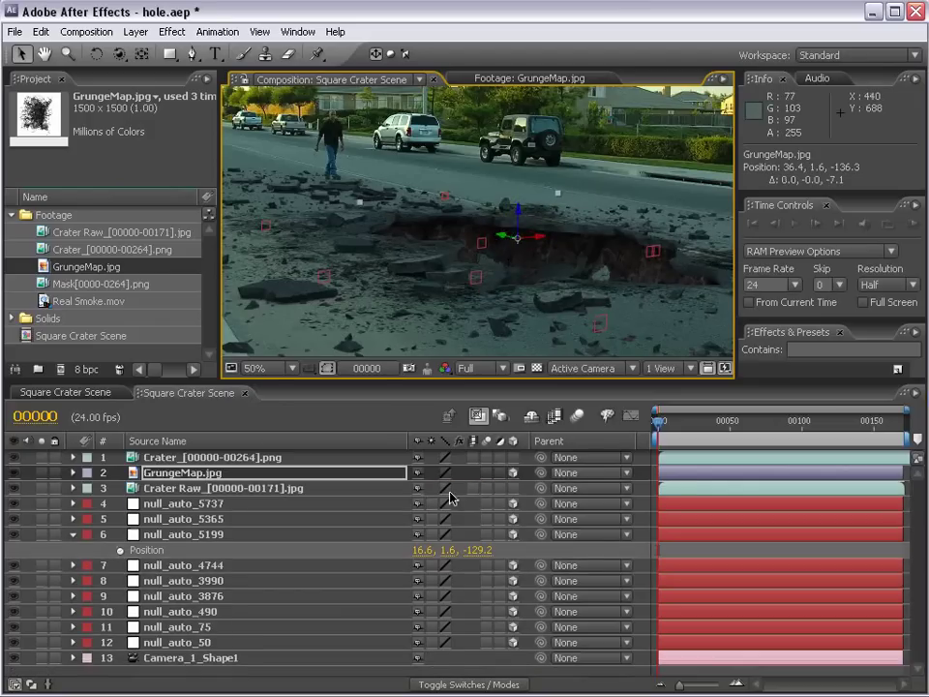
pyautogui.press('p')
pyautogui.press('s')
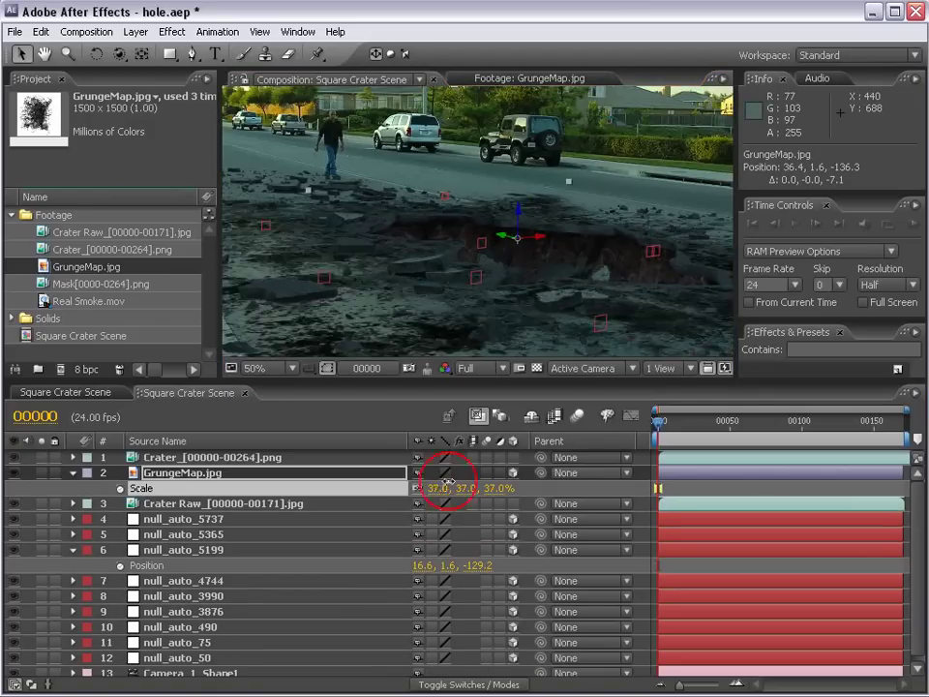
pyautogui.press('t')
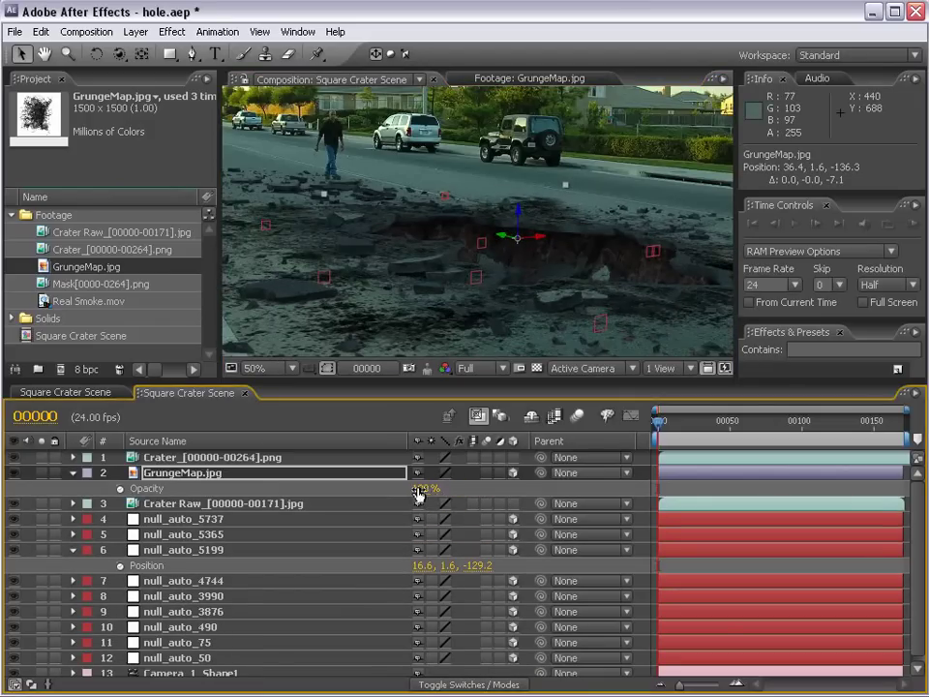
pyautogui.moveTo(418, 493); pyautogui.dragTo(370, 494)
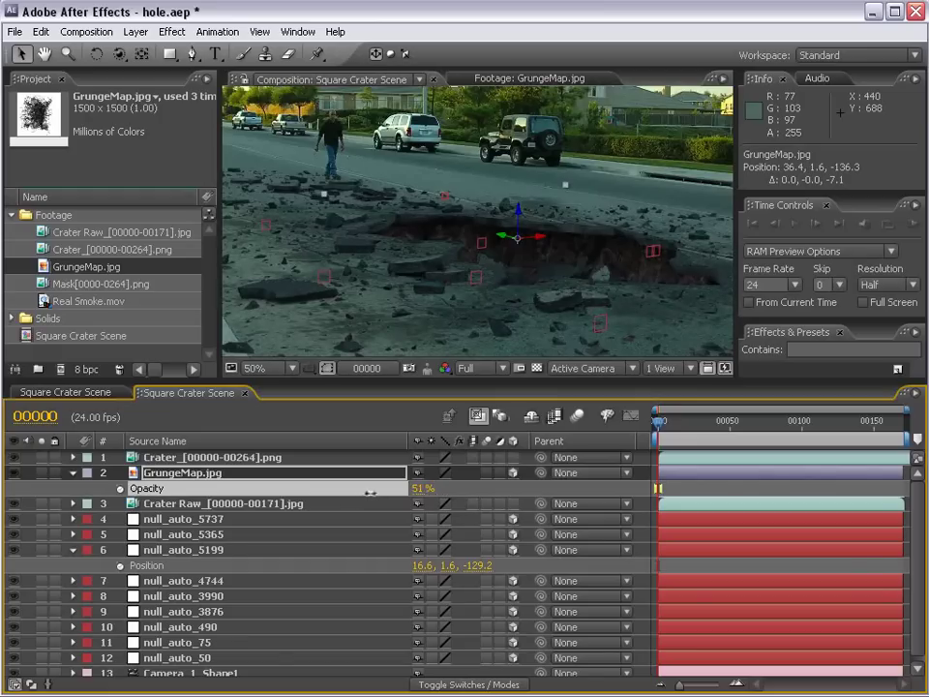
# Step: Try repositioning the grunge map, undo the moves, and return to the first frame
pyautogui.moveTo(504, 234); pyautogui.dragTo(545, 252)
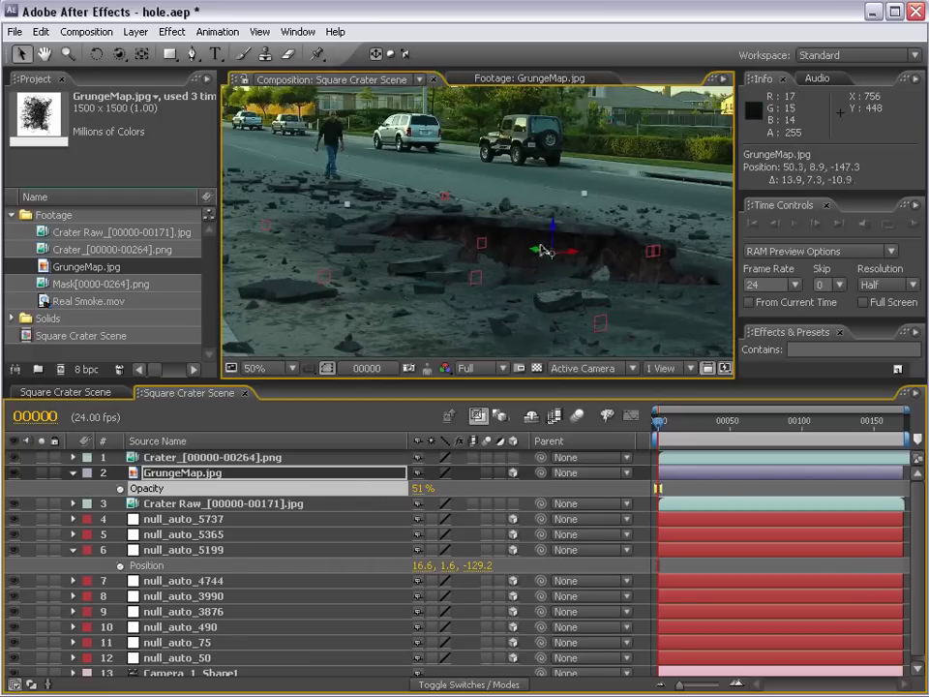
pyautogui.hotkey('ctrl', 'z')
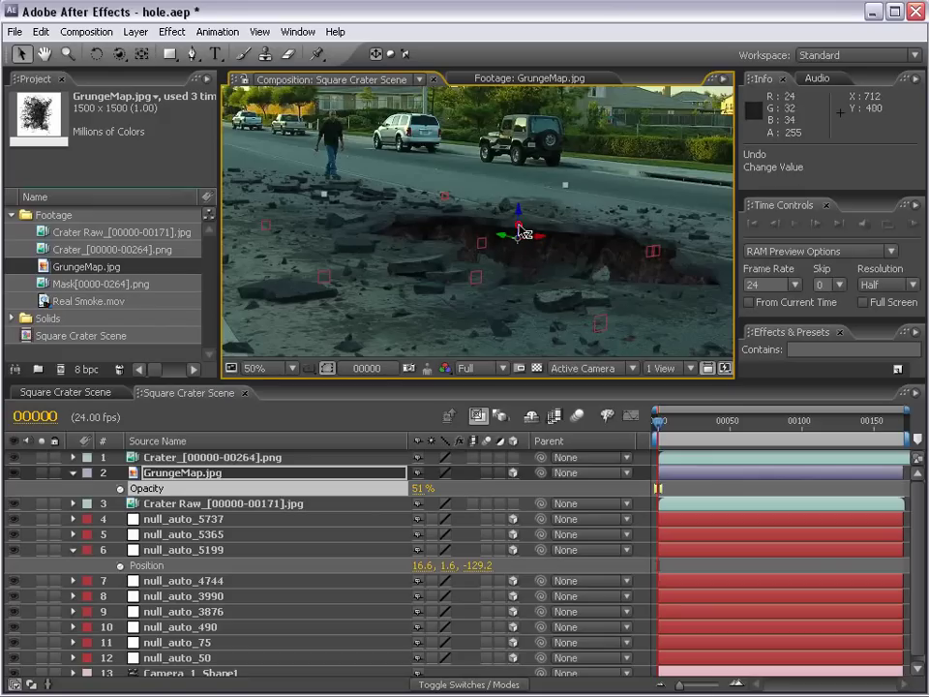
pyautogui.moveTo(522, 232); pyautogui.dragTo(523, 192)
pyautogui.moveTo(671, 422); pyautogui.dragTo(772, 423)
pyautogui.hotkey('ctrl', 'z')
pyautogui.click(691, 423)
pyautogui.press('Home')
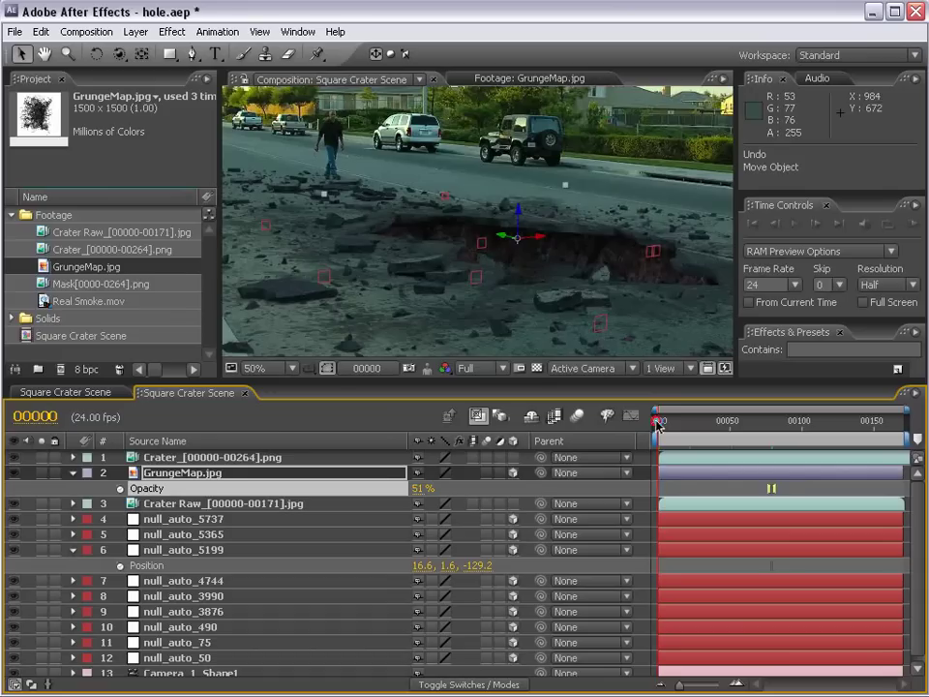
# Step: Move GrungeMap in 3D space, duplicate it, and scale the copy to 26%
pyautogui.moveTo(507, 239); pyautogui.dragTo(369, 204)
pyautogui.hotkey('ctrl', 'd')
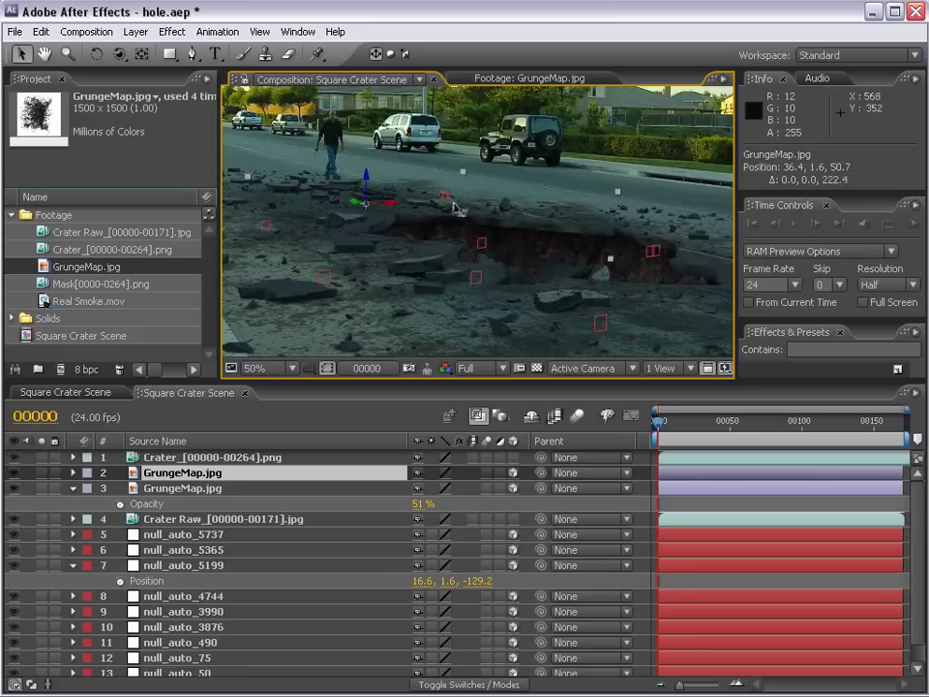
pyautogui.press('s')
pyautogui.moveTo(441, 489); pyautogui.dragTo(429, 491)
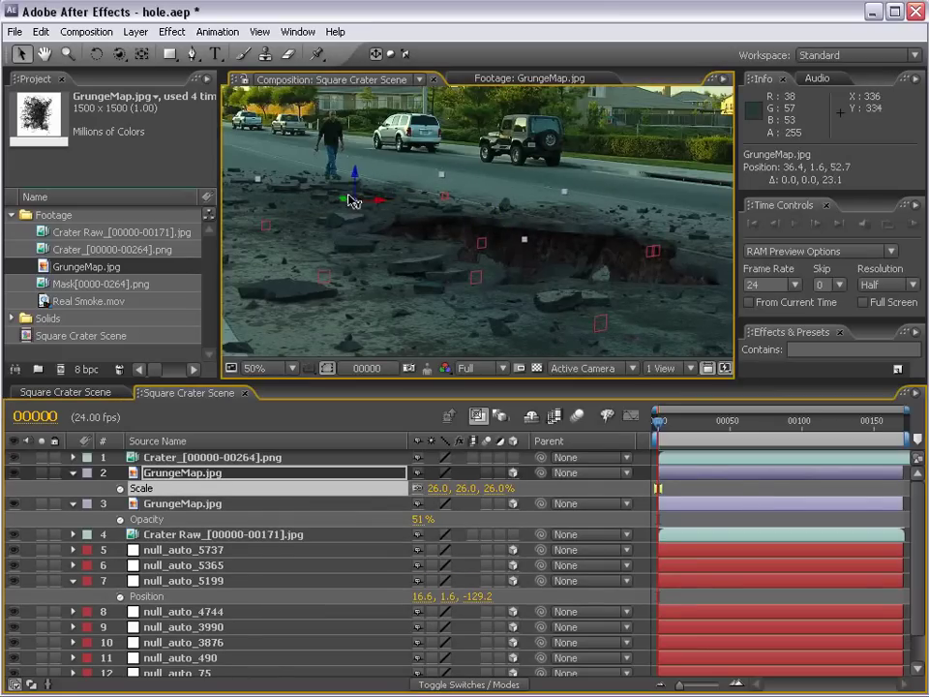
# Step: Save hole.aep and scrub through the scene to check the grunge layers
pyautogui.press('`')
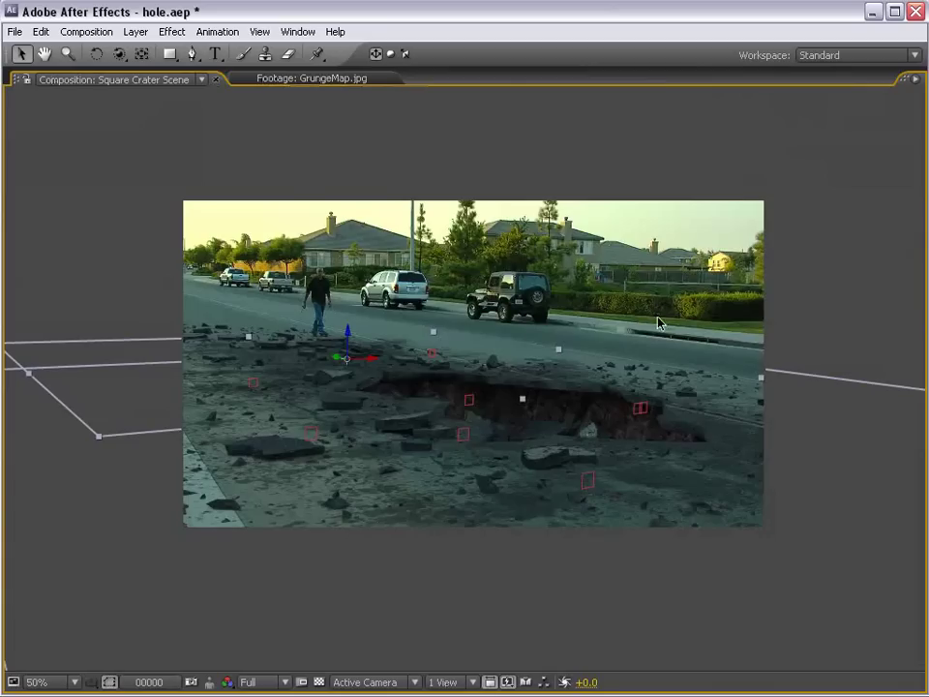
pyautogui.click(856, 248)
pyautogui.press('`')
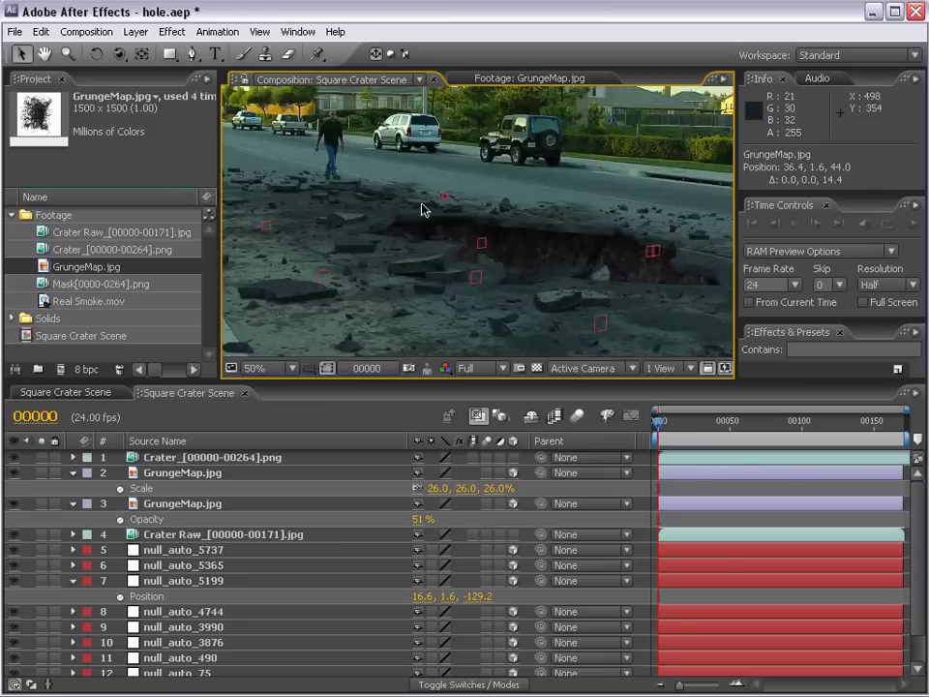
pyautogui.press(',')
pyautogui.hotkey('ctrl', 's')
pyautogui.click(710, 423)
pyautogui.moveTo(713, 423); pyautogui.dragTo(511, 455)
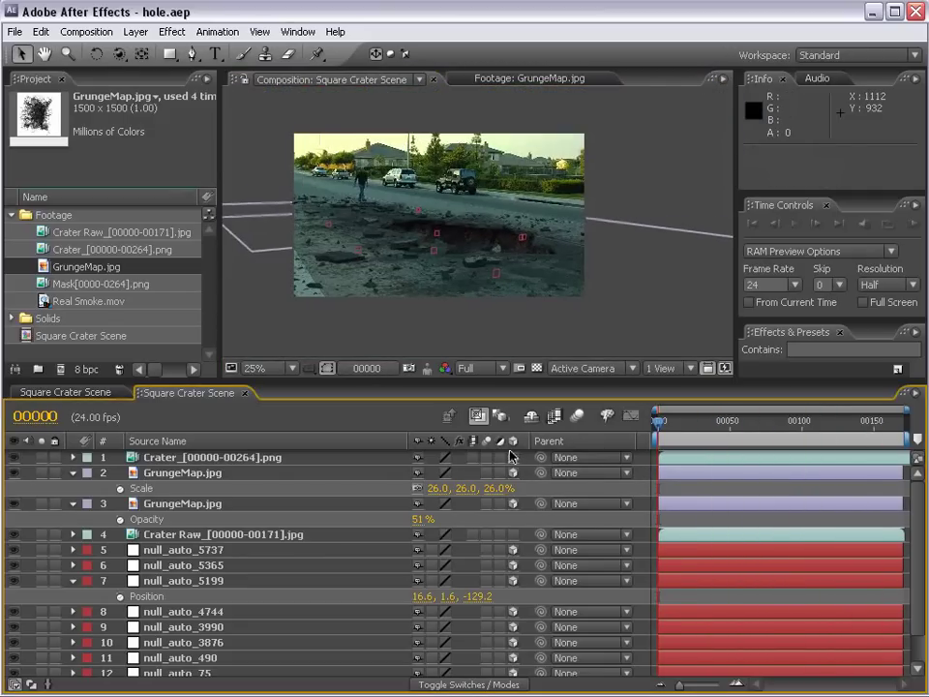
pyautogui.press('.')
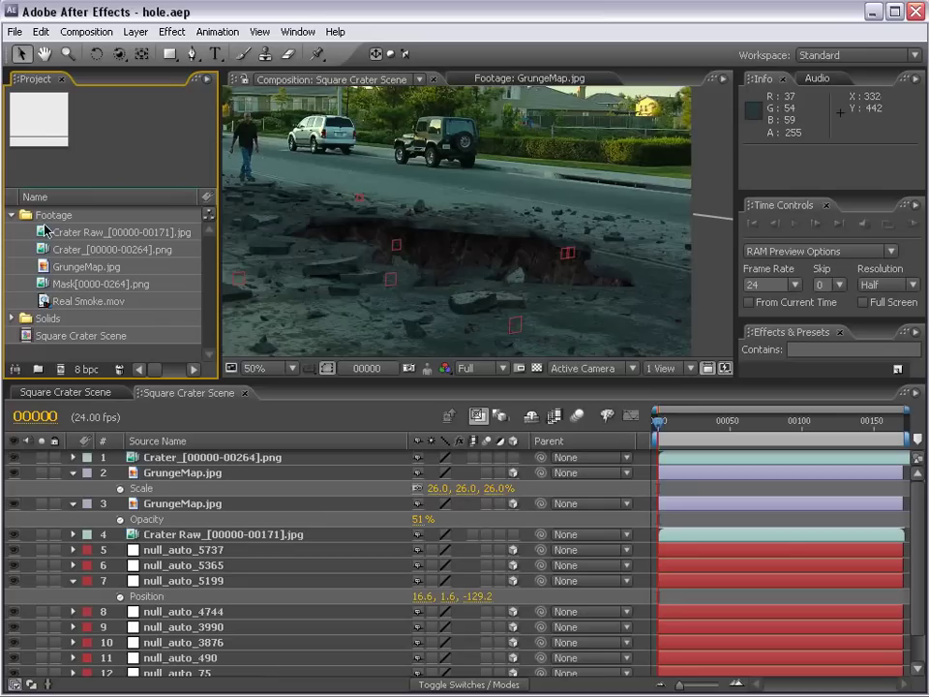
pyautogui.doubleClick(75, 302)
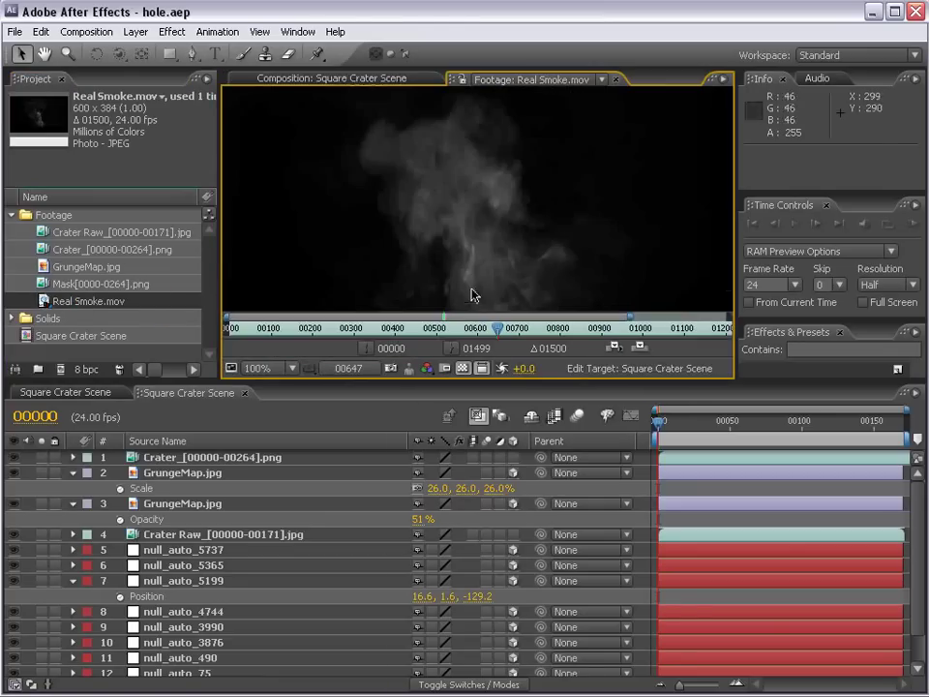
pyautogui.click(304, 329)
pyautogui.moveTo(304, 329); pyautogui.dragTo(577, 329)
pyautogui.press('h')
pyautogui.moveTo(473, 265); pyautogui.dragTo(503, 198)
pyautogui.press('v')
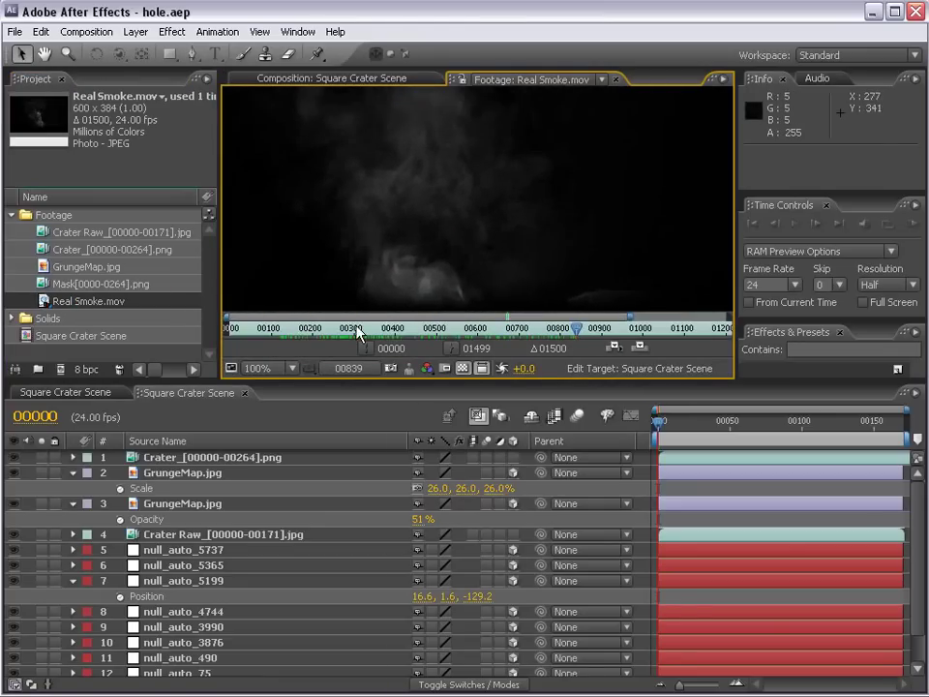
pyautogui.moveTo(357, 330); pyautogui.dragTo(278, 329)
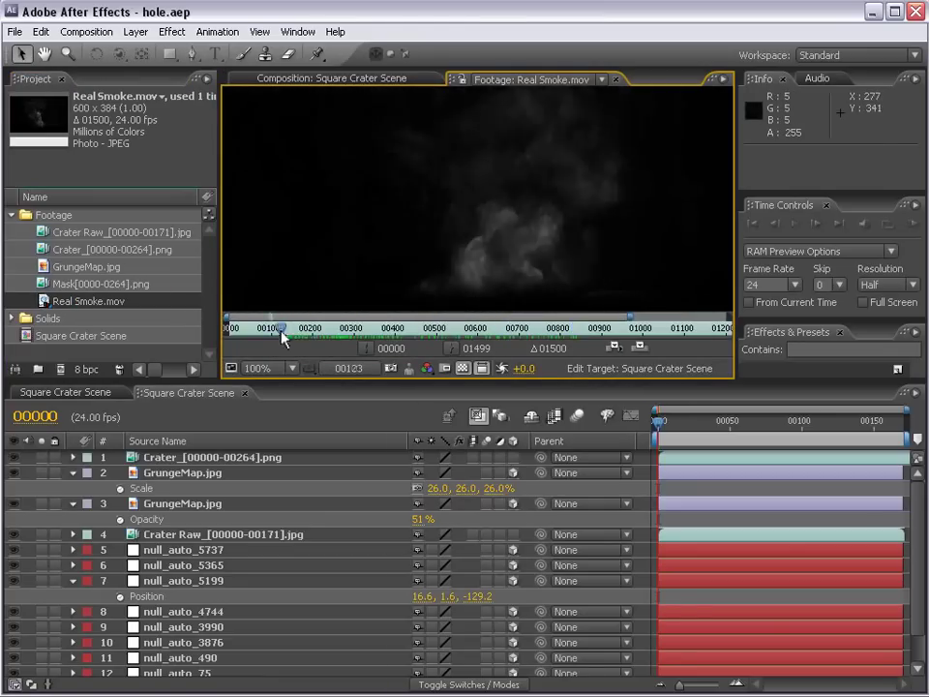
pyautogui.click(289, 81)
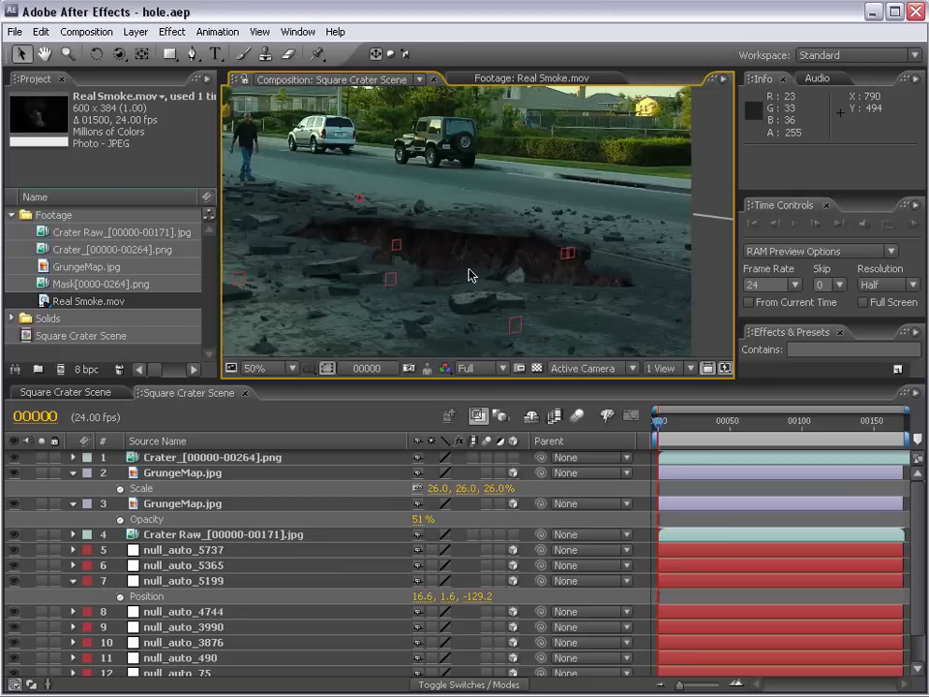
pyautogui.click(94, 251)
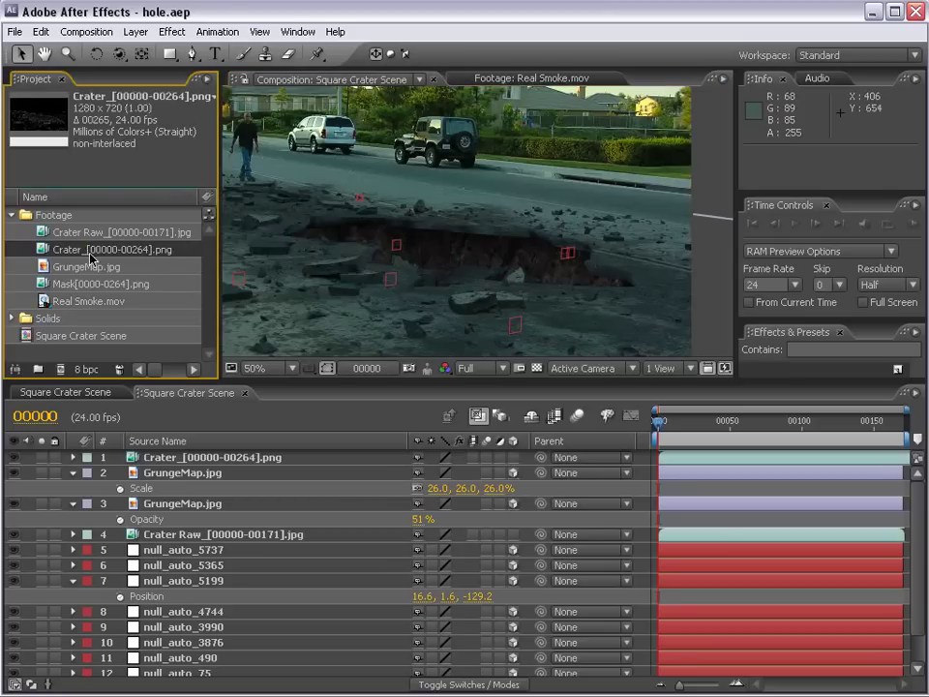
pyautogui.click(60, 285)
pyautogui.doubleClick(73, 287)
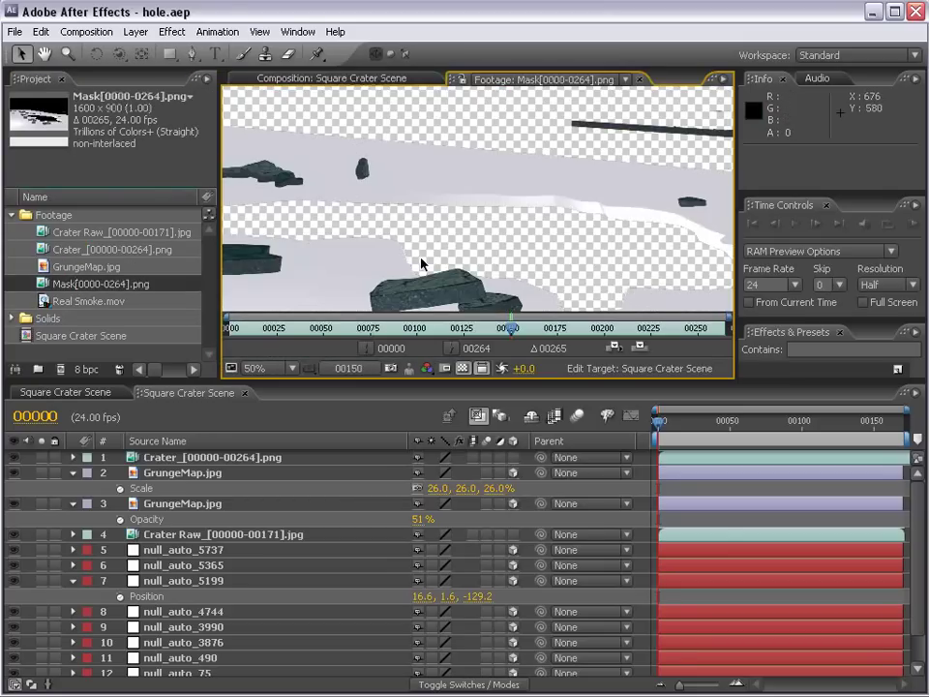
pyautogui.press('h')
pyautogui.scroll(-2, 424, 230)
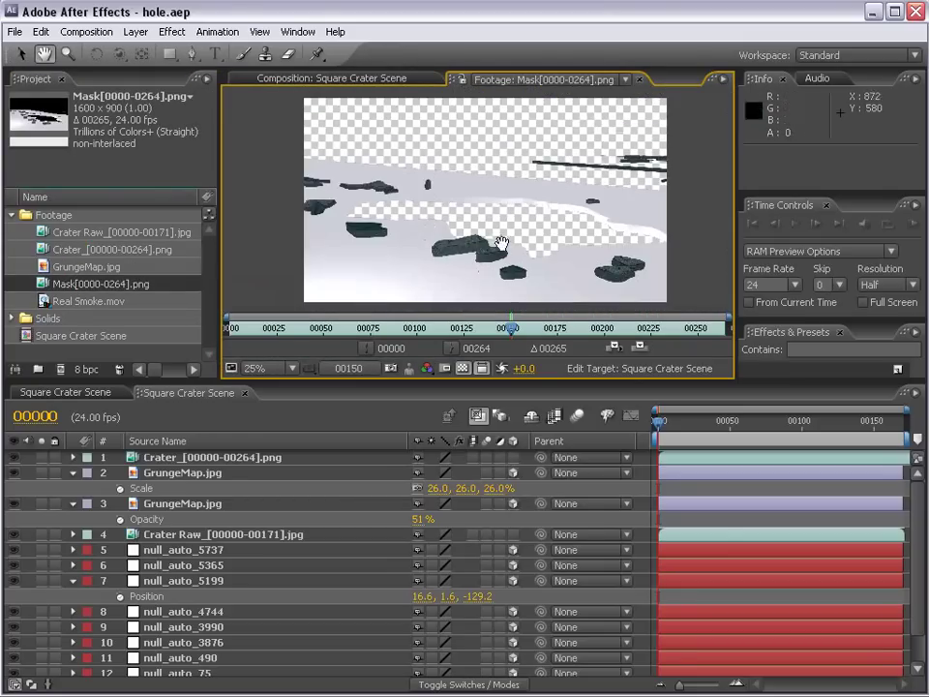
pyautogui.press('v')
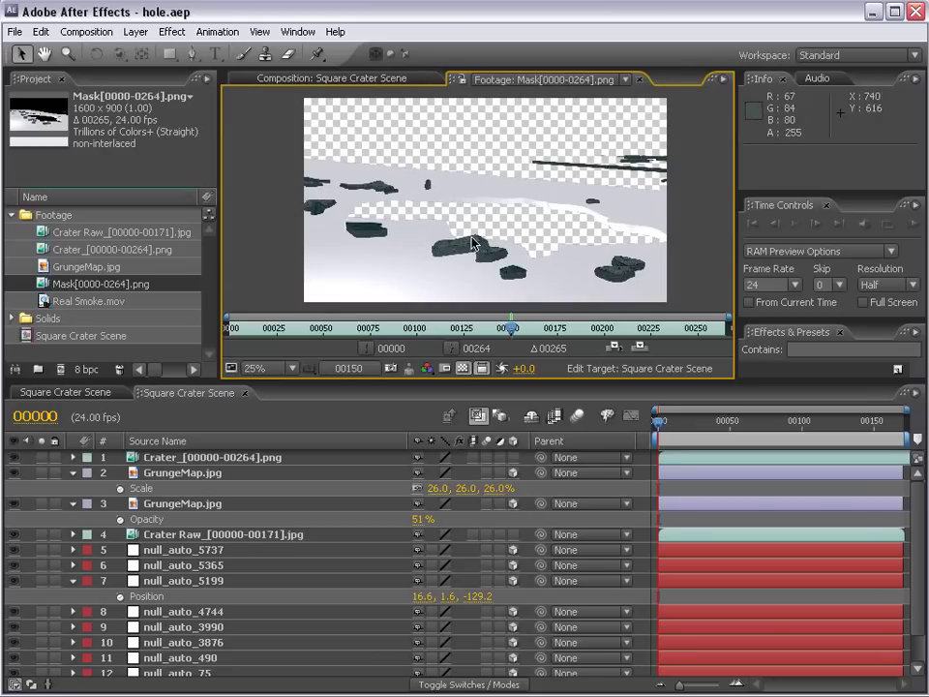
pyautogui.press('`')
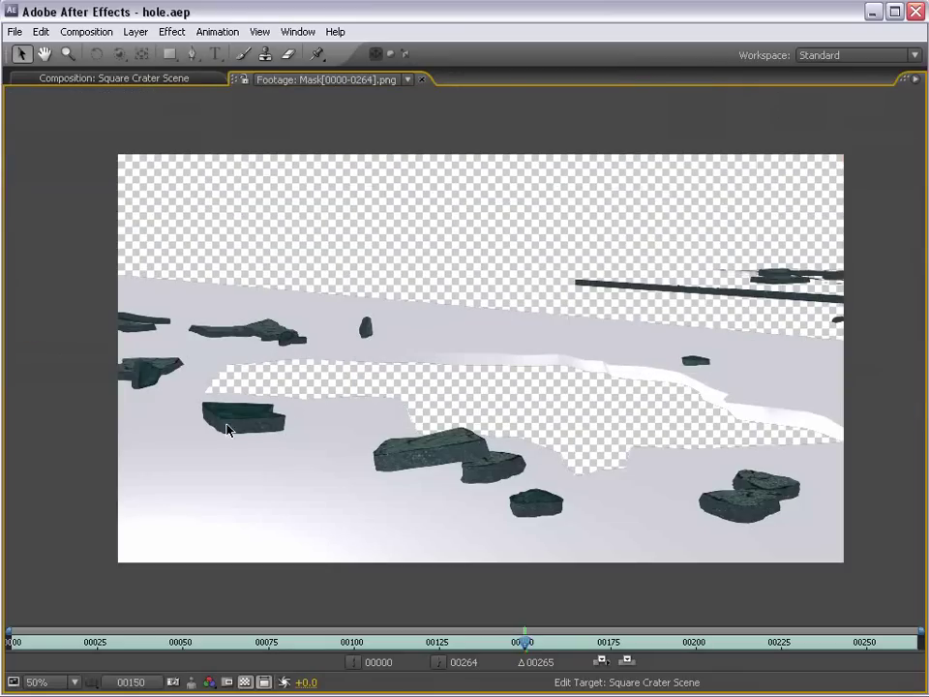
pyautogui.click(249, 682)
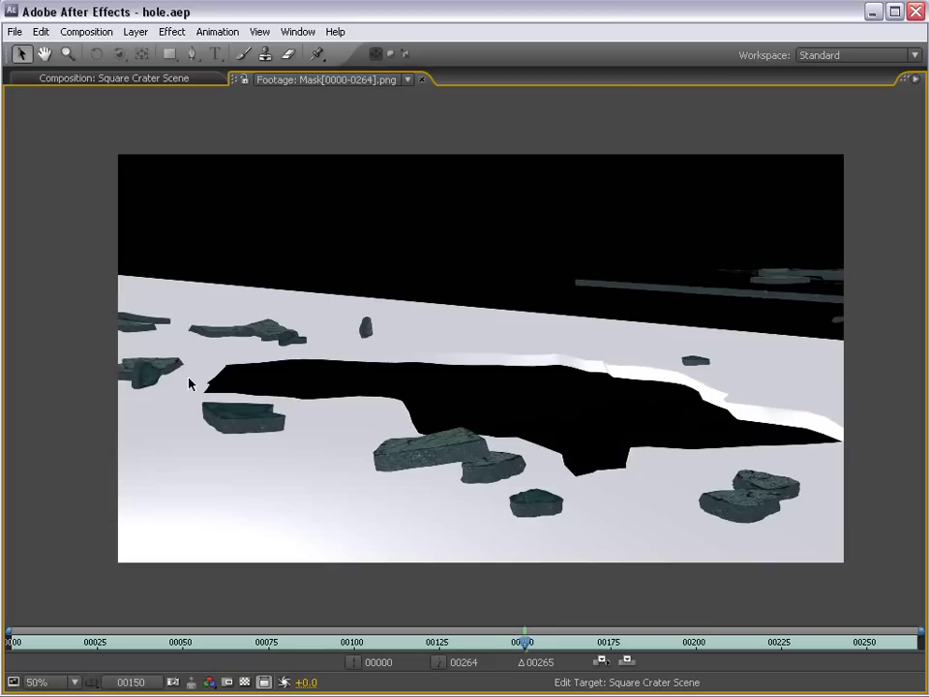
pyautogui.press('`')
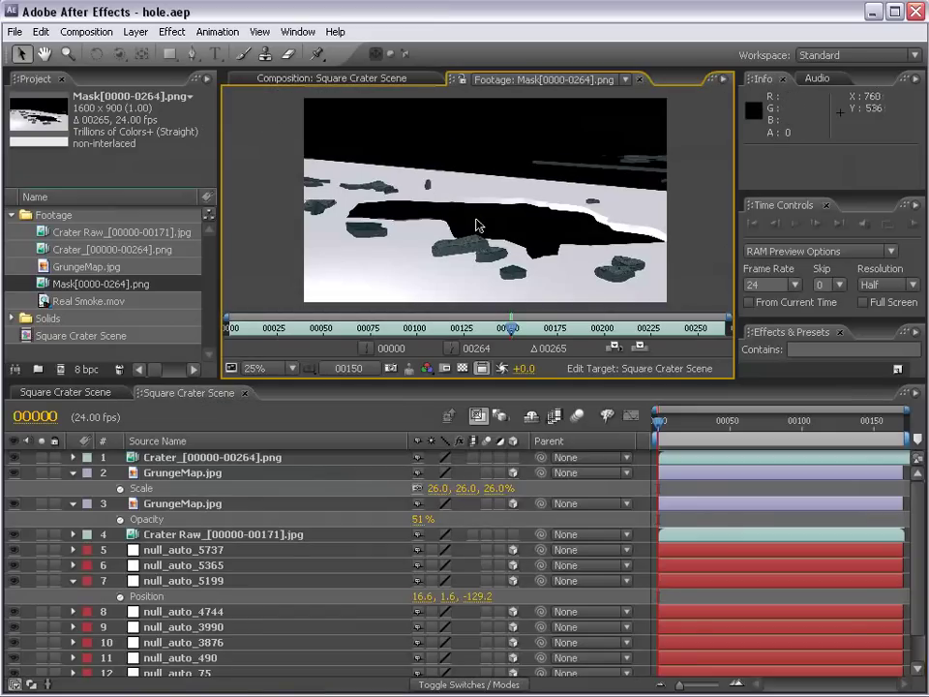
pyautogui.scroll(2, 475, 226)
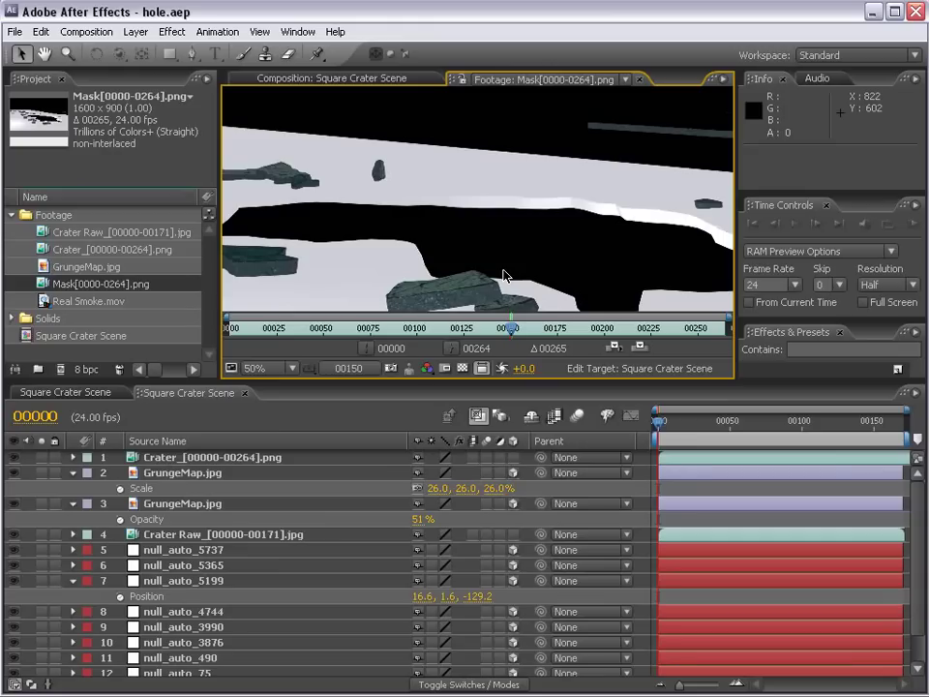
pyautogui.scroll(-2, 504, 276)
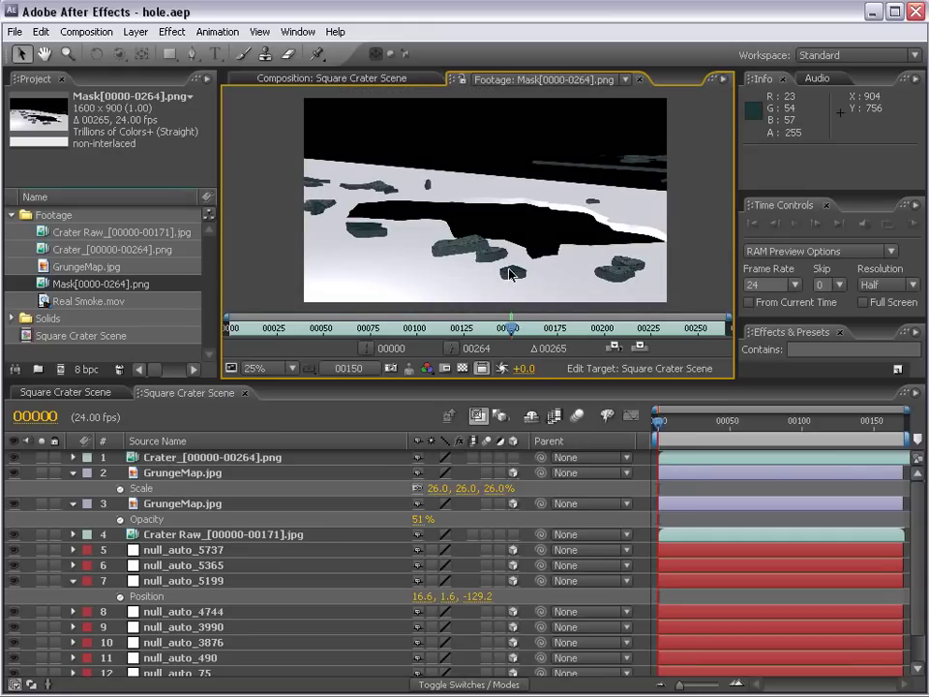
pyautogui.click(310, 78)
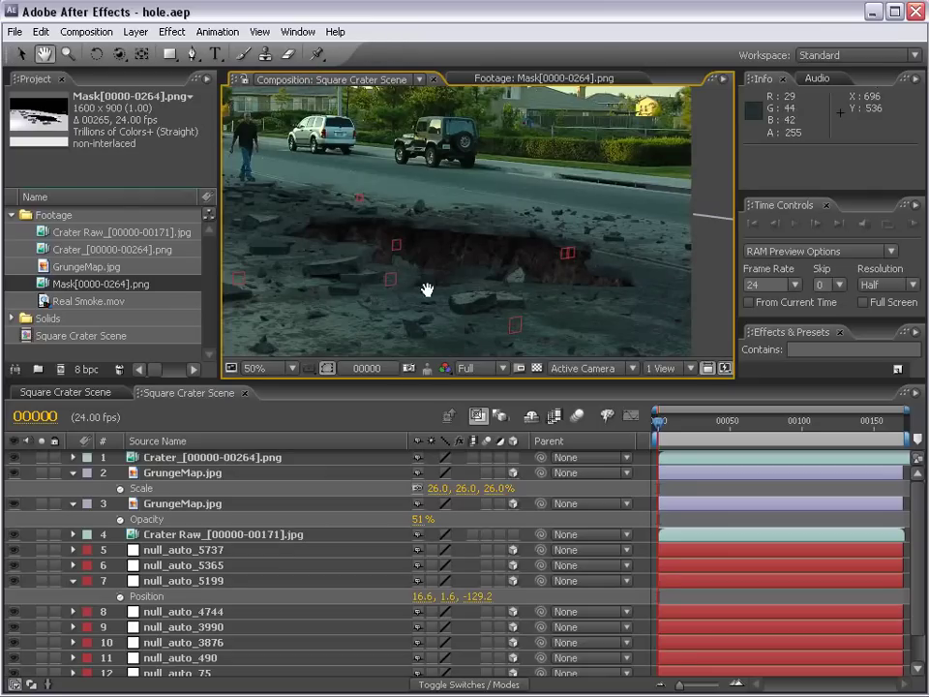
# Step: Add the Mask[0000-0264].png sequence as the top layer at its original size
pyautogui.moveTo(427, 290); pyautogui.dragTo(502, 282)
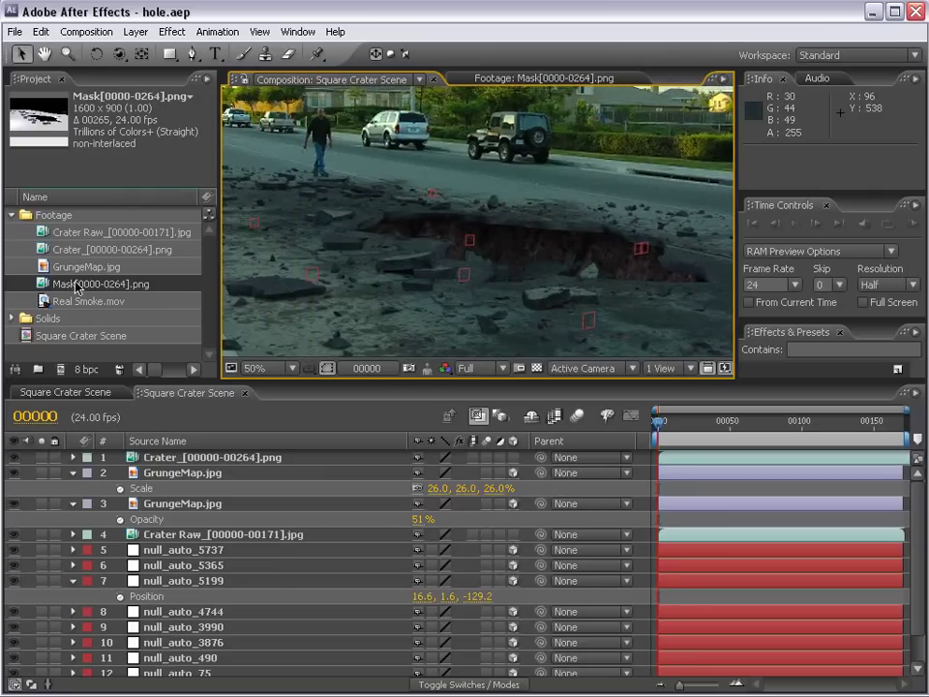
pyautogui.moveTo(77, 286); pyautogui.dragTo(155, 452)
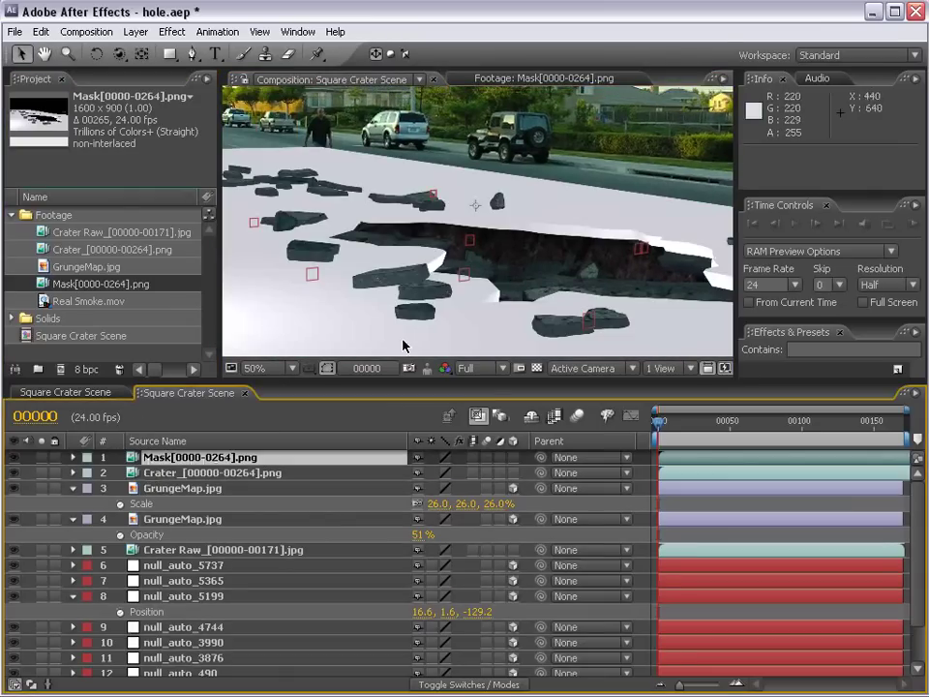
pyautogui.press(',')
pyautogui.press('`')
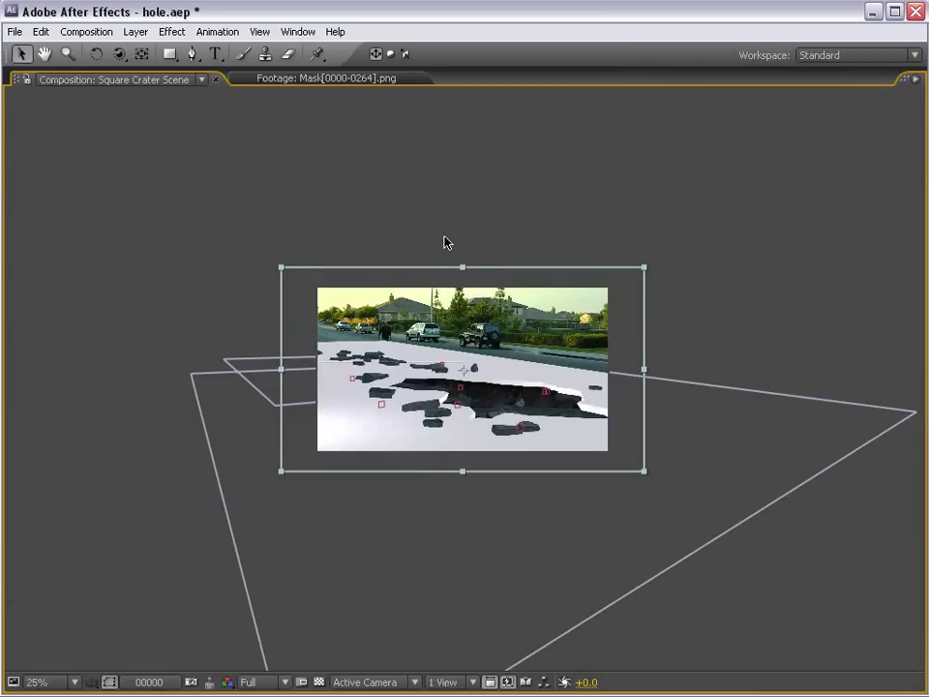
pyautogui.press('`')
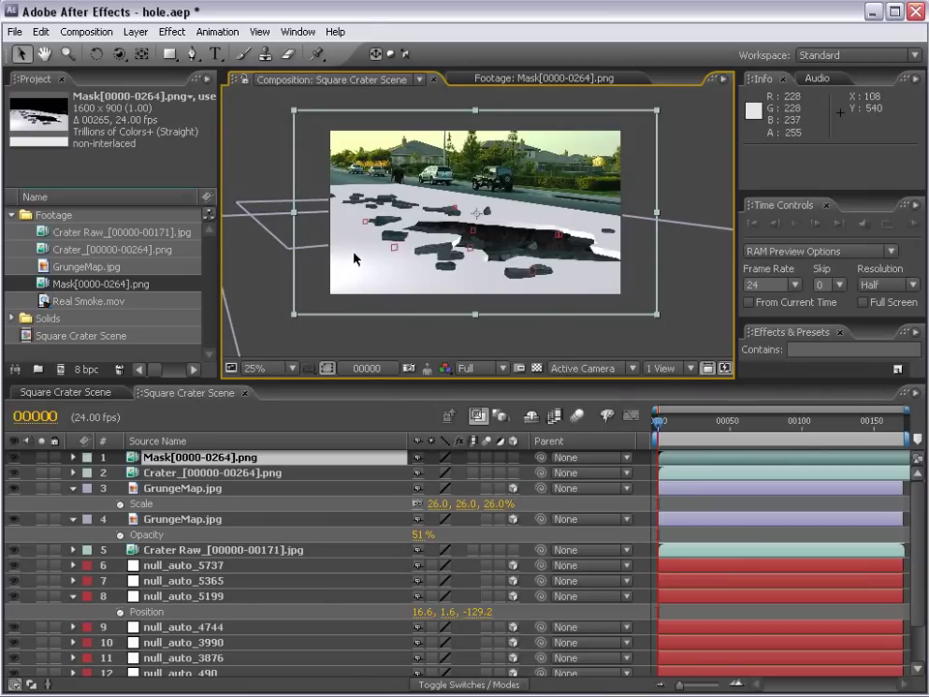
pyautogui.rightClick(358, 306)
pyautogui.moveTo(432, 324)
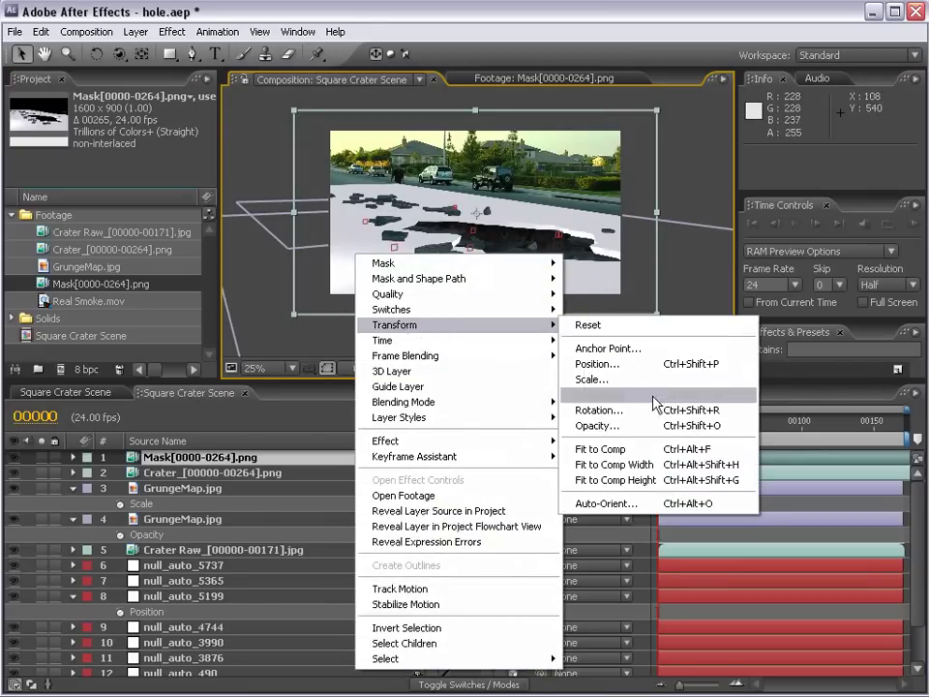
pyautogui.click(634, 448)
pyautogui.hotkey('ctrl', 'z')
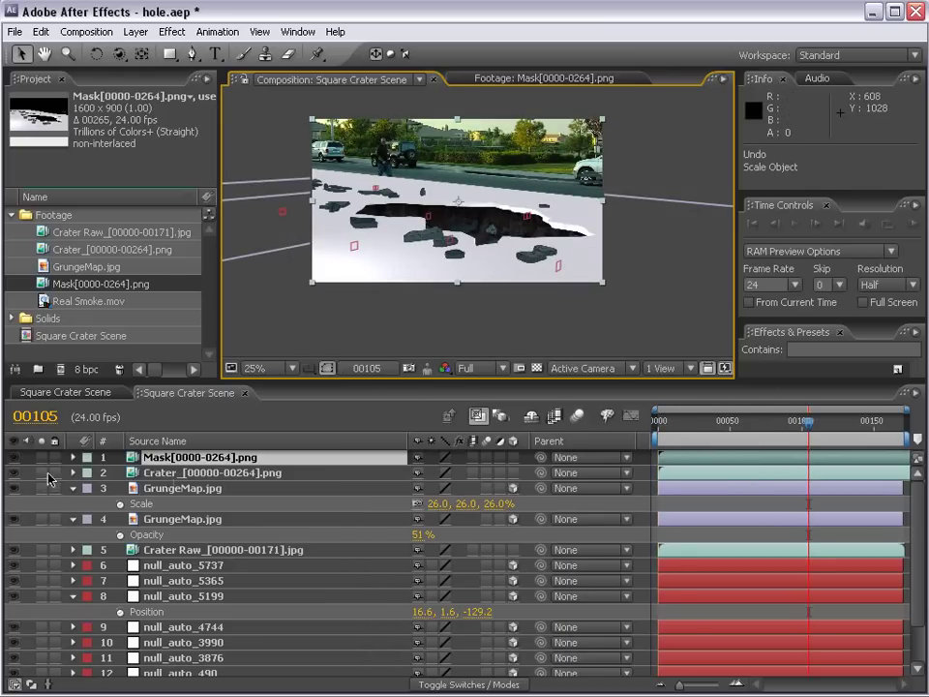
# Step: Solo the mask layer and preview it at frames 00057, 00100 and 00129
pyautogui.scroll(4, 608, 281)
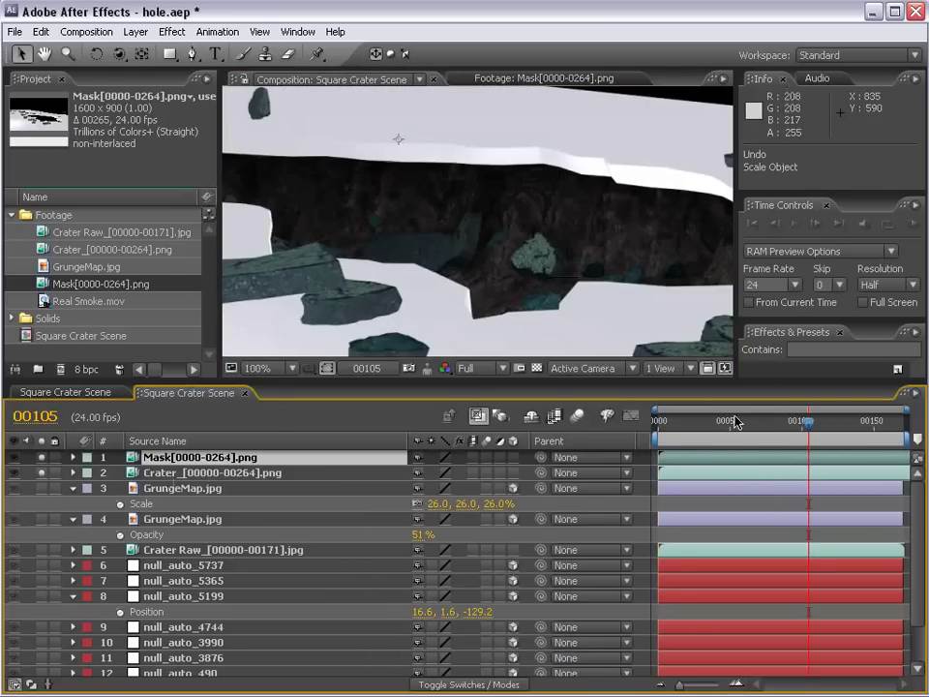
pyautogui.click(736, 421)
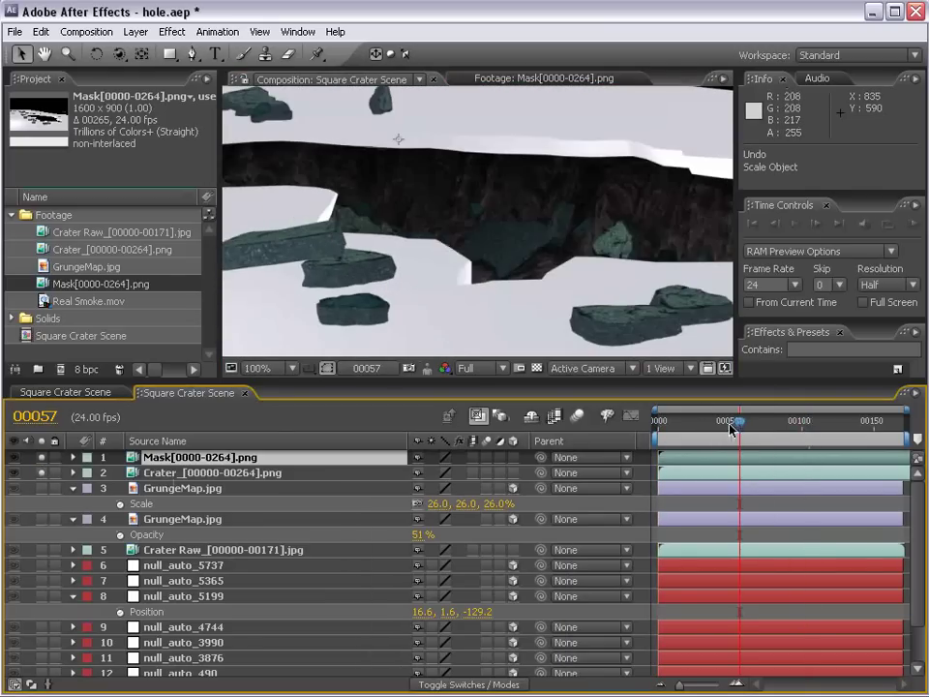
pyautogui.click(800, 422)
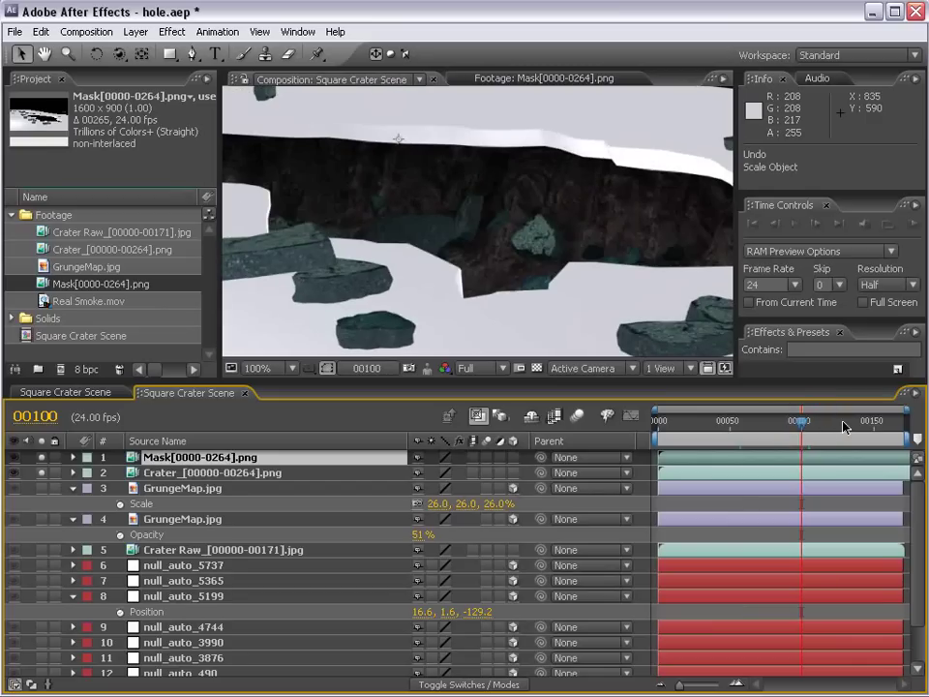
pyautogui.click(844, 422)
pyautogui.scroll(-2, 556, 201)
pyautogui.click(41, 474)
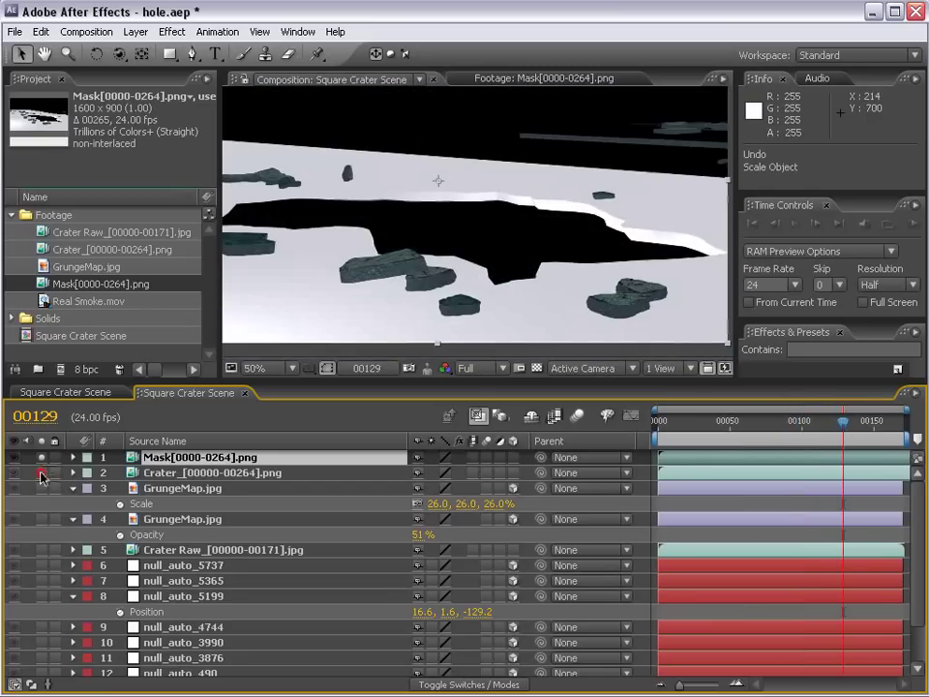
pyautogui.scroll(-2, 447, 240)
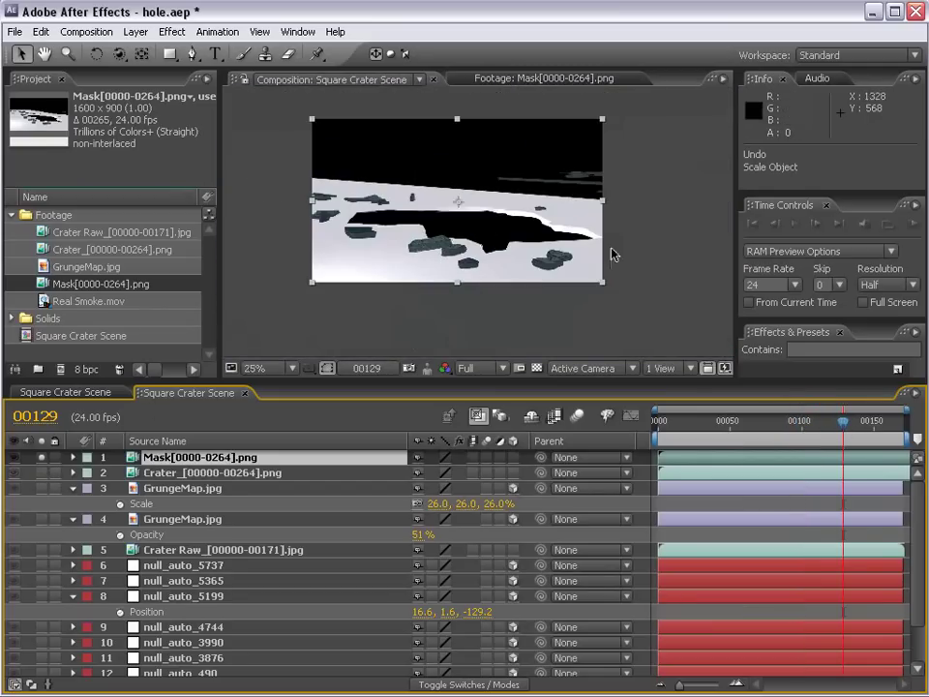
pyautogui.press('.')
pyautogui.scroll(-2, 499, 230)
pyautogui.scroll(2, 497, 228)
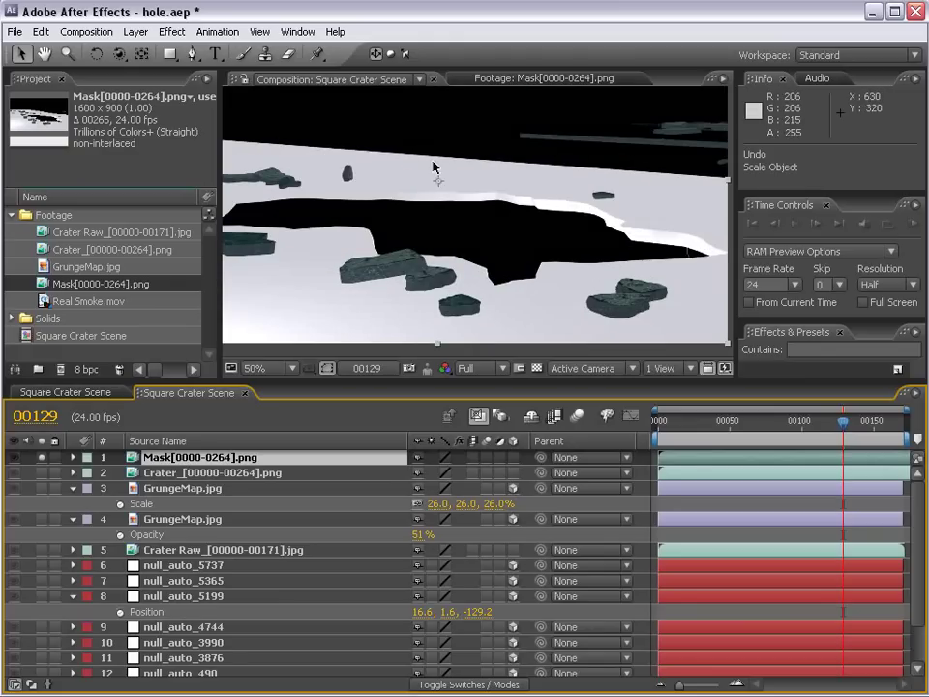
pyautogui.press(',')
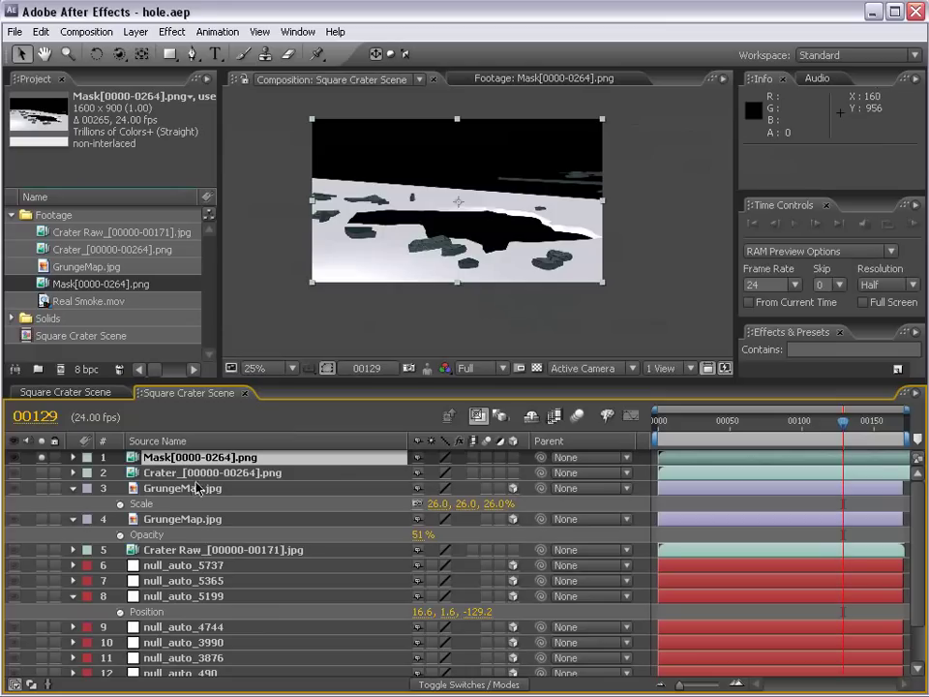
# Step: Collapse the grunge layer properties and view the first GrungeMap layer solo
pyautogui.click(72, 487)
pyautogui.click(72, 503)
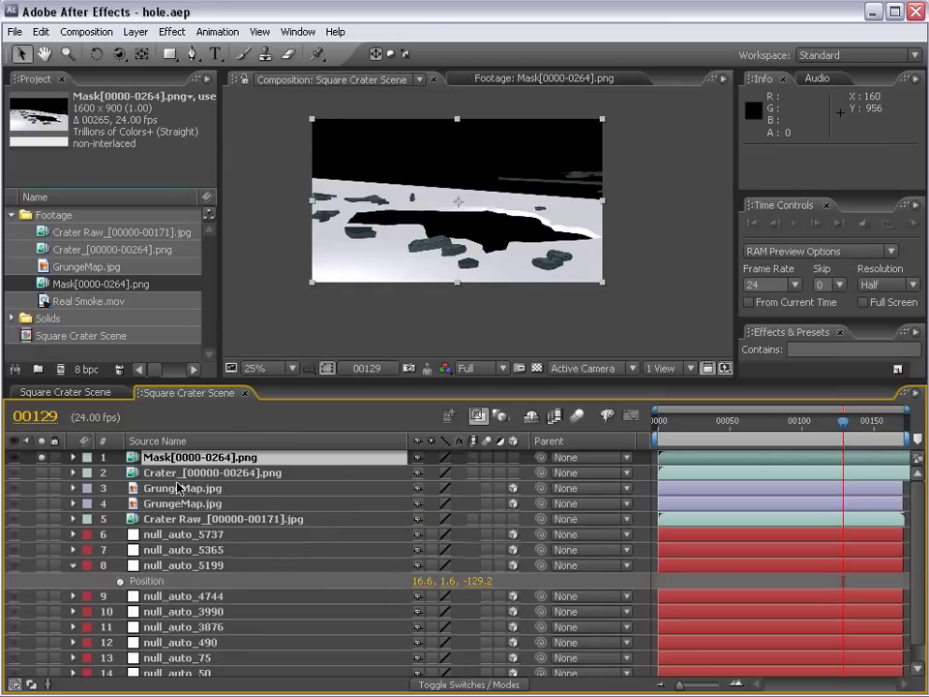
pyautogui.click(179, 487)
pyautogui.click(41, 488)
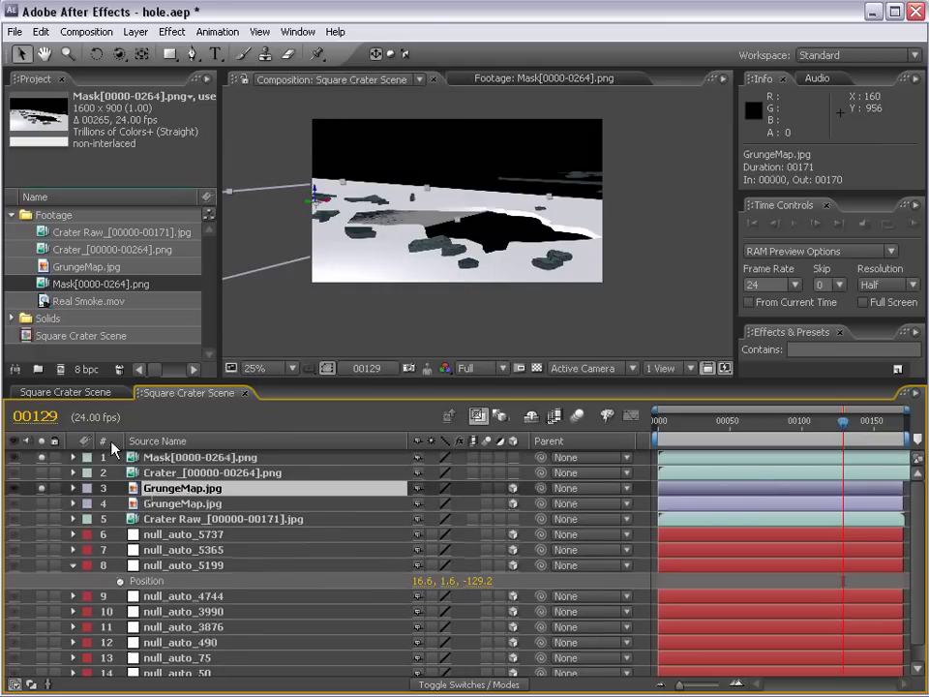
pyautogui.click(171, 504)
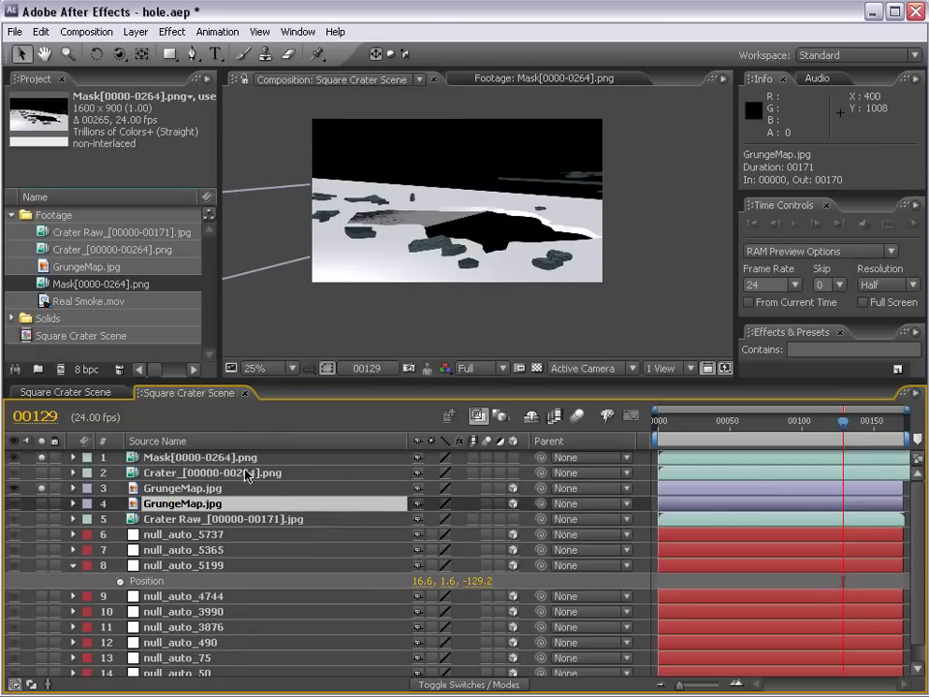
pyautogui.click(508, 290)
pyautogui.click(42, 489)
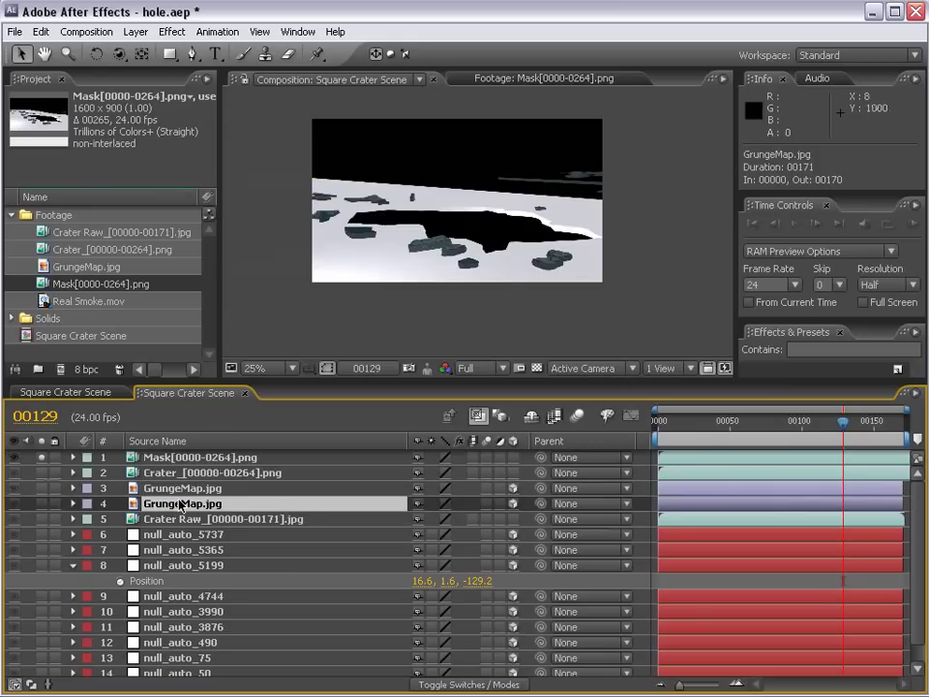
# Step: Duplicate the second GrungeMap to the top, solo the top two layers, and set Normal blending
pyautogui.hotkey('ctrl', 'd')
pyautogui.moveTo(180, 504); pyautogui.dragTo(162, 458)
pyautogui.moveTo(41, 472); pyautogui.dragTo(41, 457)
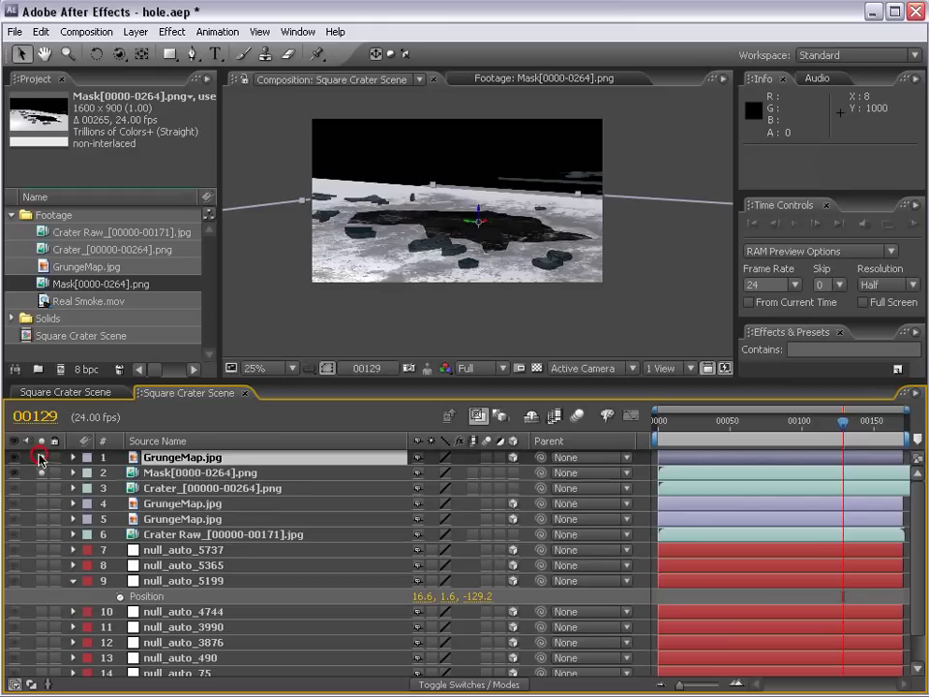
pyautogui.press('F4')
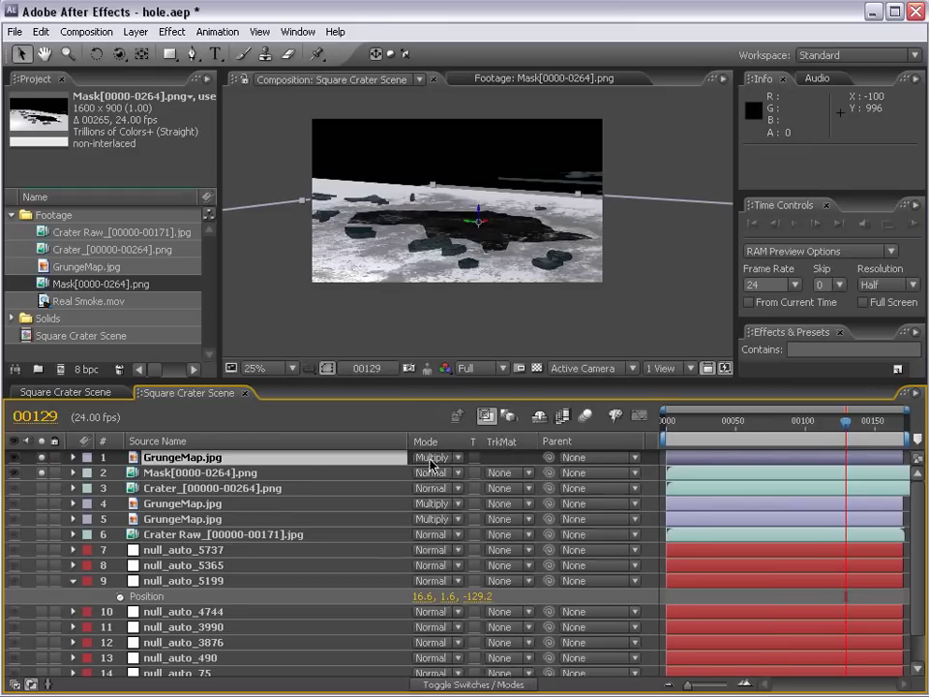
pyautogui.click(433, 457)
pyautogui.click(436, 383)
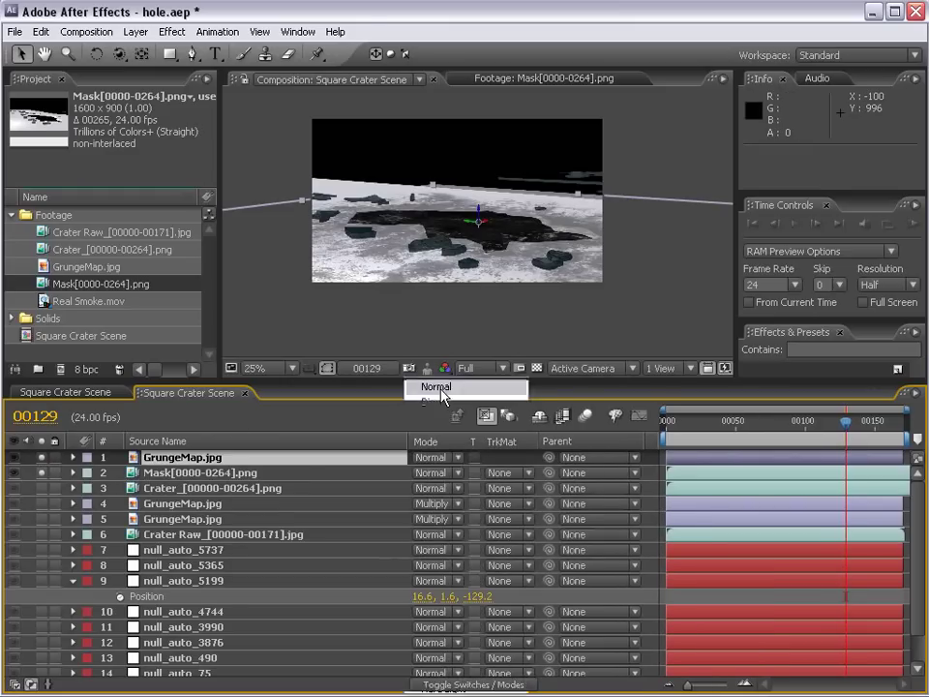
# Step: Apply a red Fill effect to the top GrungeMap layer and raise its opacity to 68%
pyautogui.click(171, 31)
pyautogui.moveTo(214, 295)
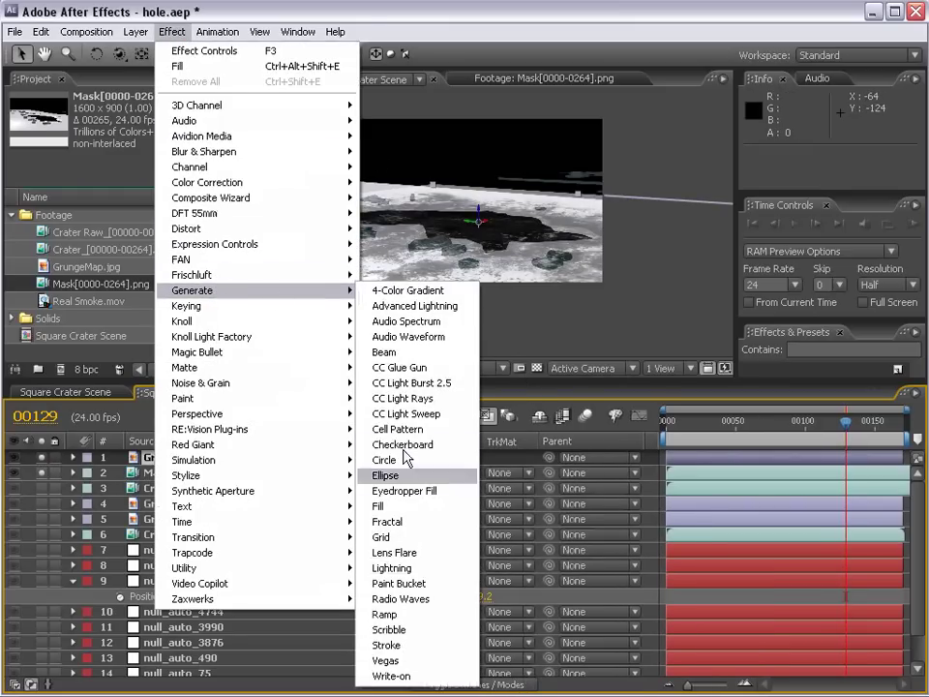
pyautogui.click(379, 505)
pyautogui.press('t')
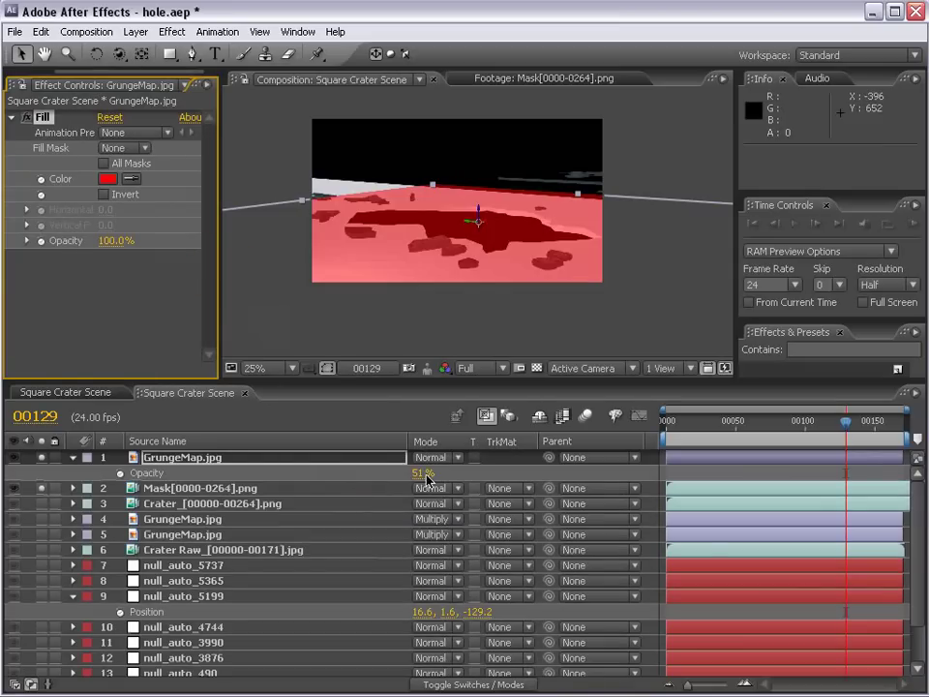
pyautogui.moveTo(418, 473)
pyautogui.mouseDown()
pyautogui.moveTo(477, 218)
pyautogui.moveTo(446, 218)
pyautogui.moveTo(406, 178)
pyautogui.mouseUp()
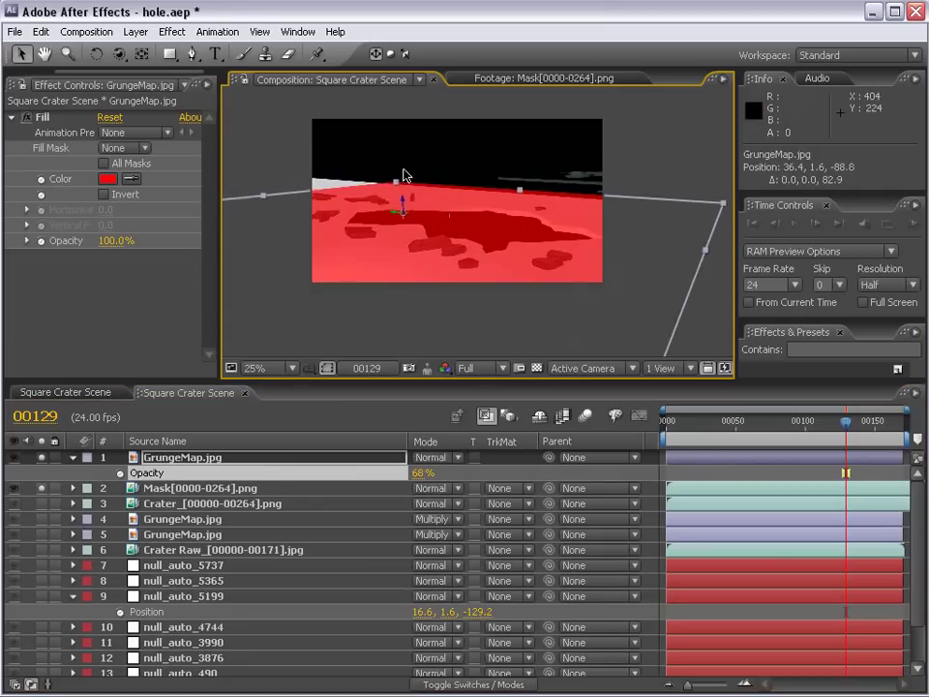
pyautogui.click(191, 54)
# Step: Draw a closed bezier mask along the crater's back edge enclosing the road behind it
pyautogui.scroll(2, 446, 260)
pyautogui.press('`')
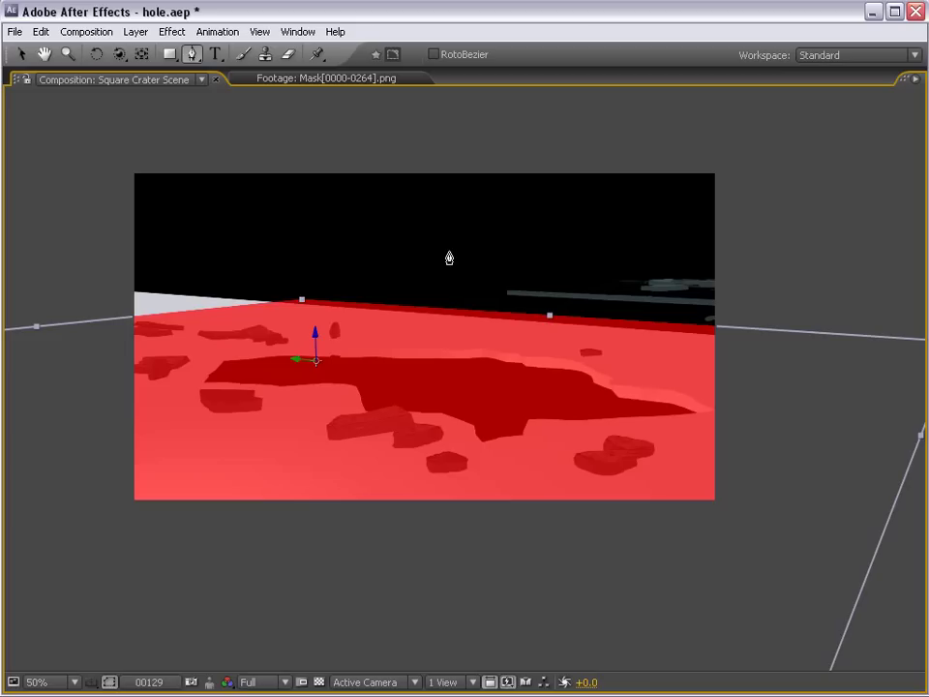
pyautogui.click(889, 436)
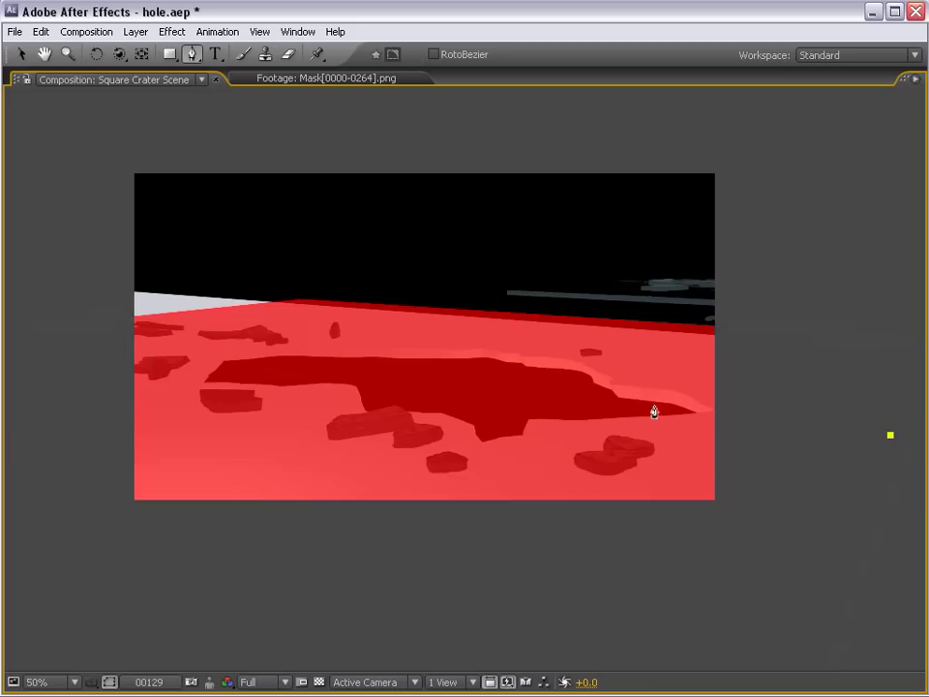
pyautogui.moveTo(656, 408); pyautogui.dragTo(619, 401)
pyautogui.moveTo(422, 385); pyautogui.dragTo(395, 375)
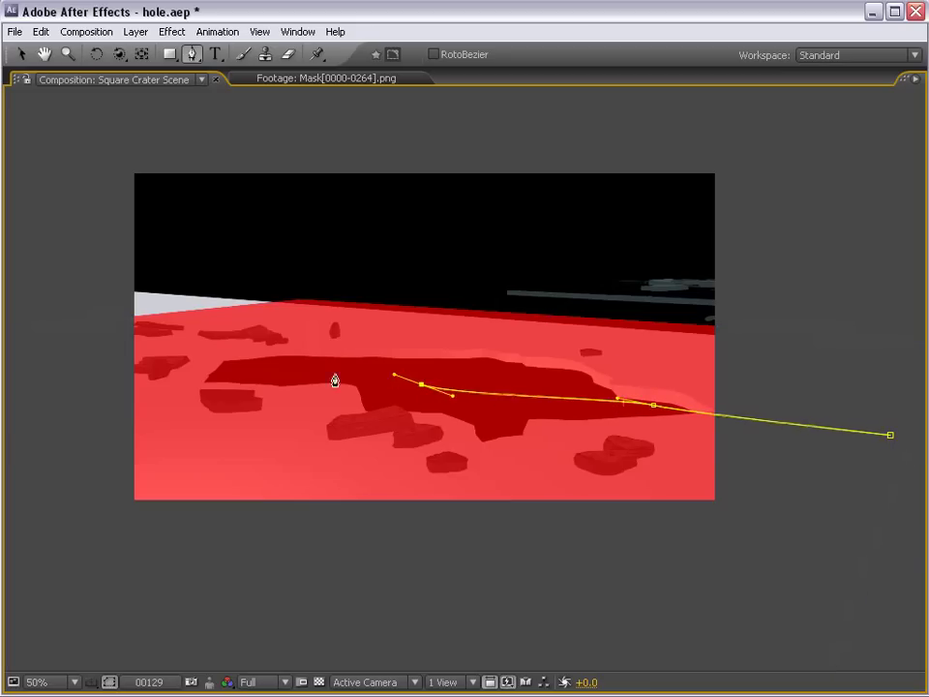
pyautogui.moveTo(299, 370); pyautogui.dragTo(288, 374)
pyautogui.moveTo(225, 372); pyautogui.dragTo(223, 375)
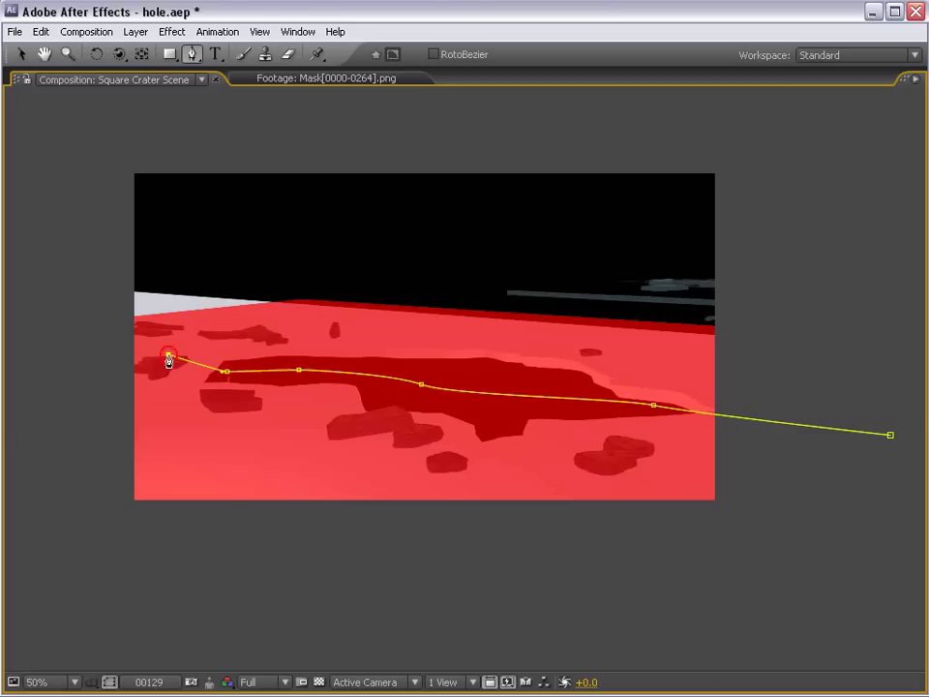
pyautogui.click(79, 318)
pyautogui.click(265, 265)
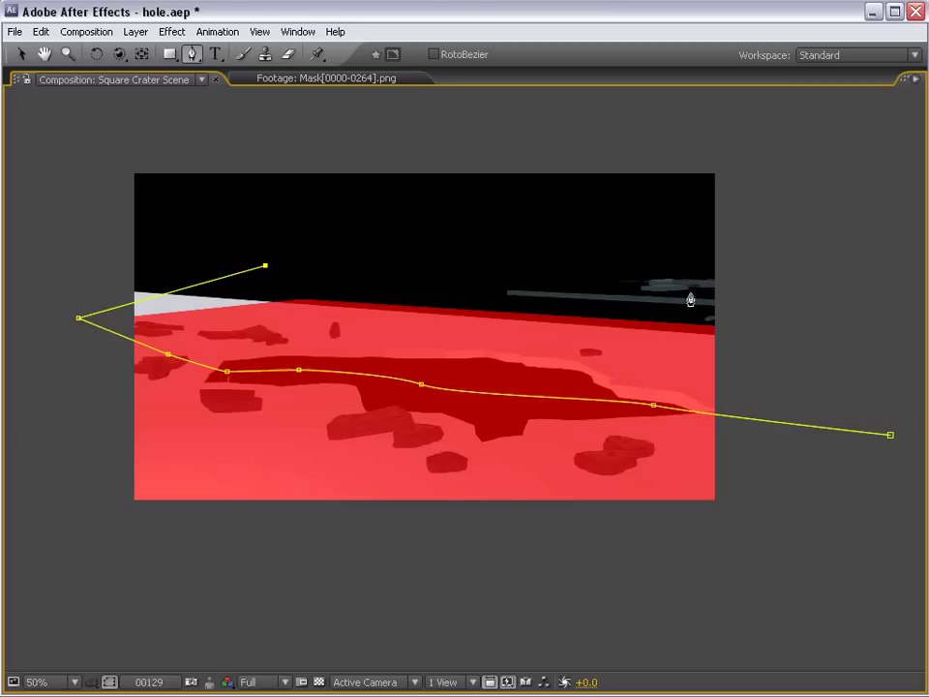
pyautogui.click(831, 296)
pyautogui.click(889, 352)
pyautogui.click(890, 435)
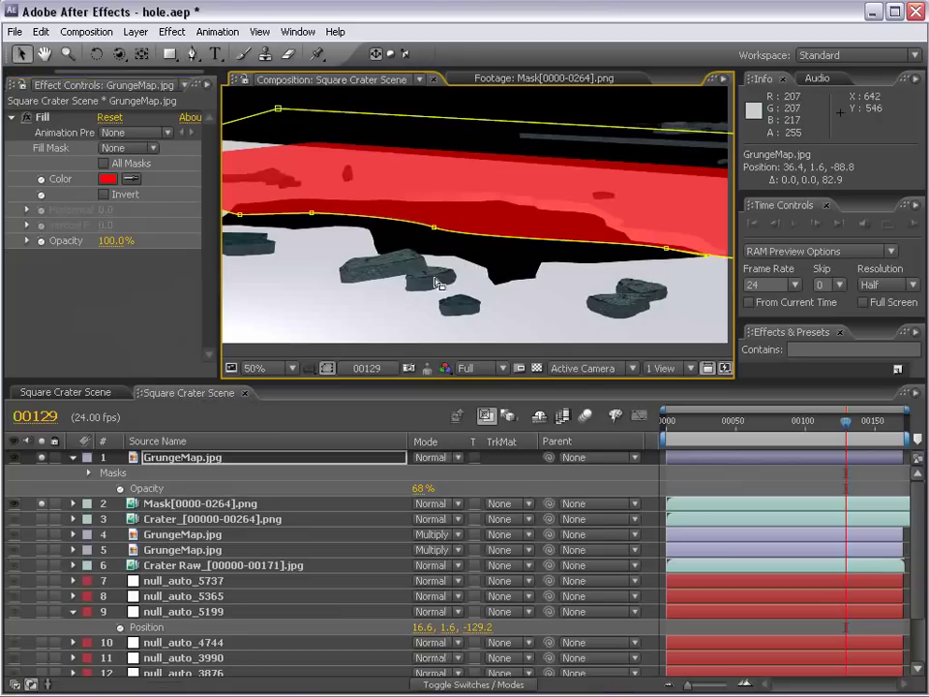
# Step: Pull Mask 1's top-left corner upward, set its mode to Subtract, and check several frames
pyautogui.press(',')
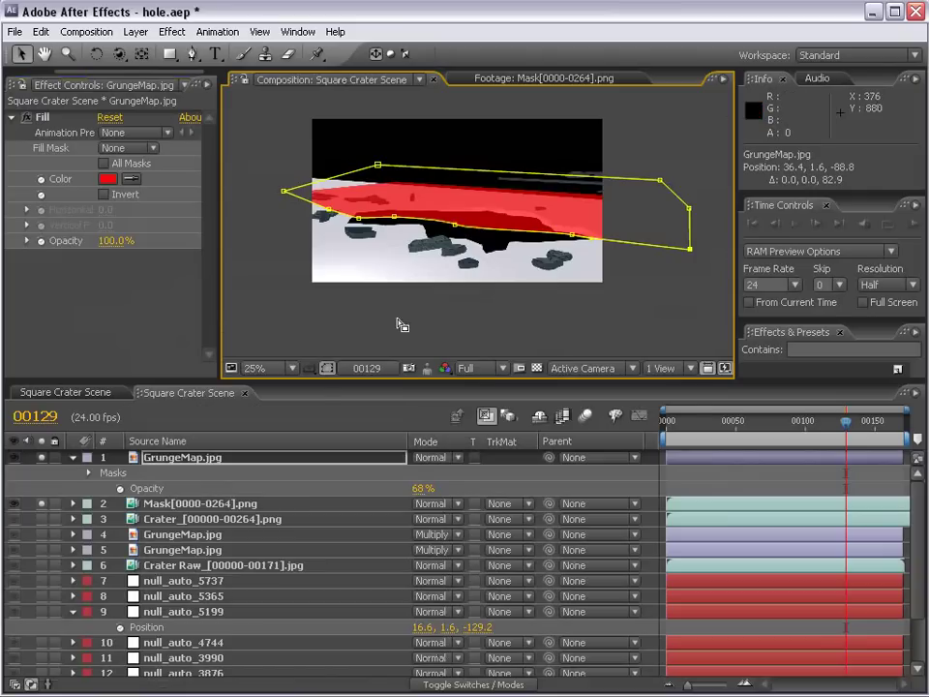
pyautogui.moveTo(380, 167); pyautogui.dragTo(310, 150)
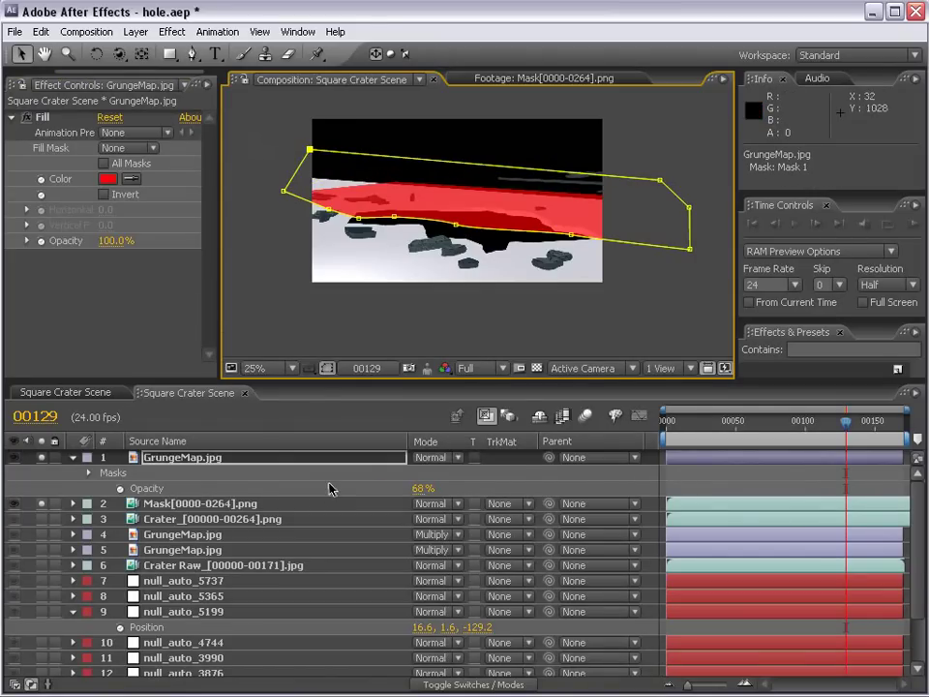
pyautogui.press('m')
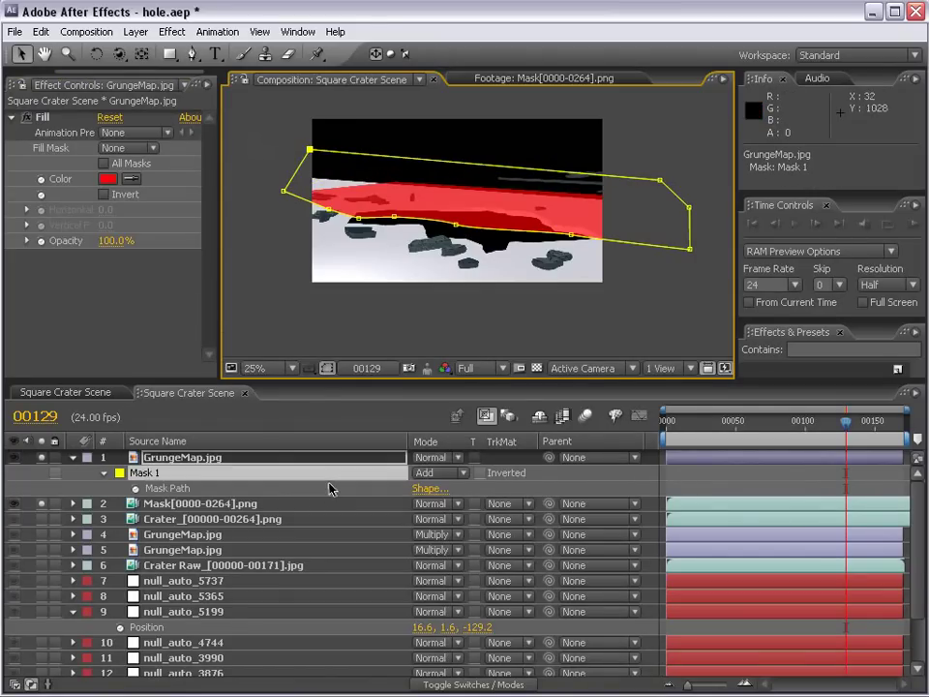
pyautogui.click(448, 480)
pyautogui.click(451, 488)
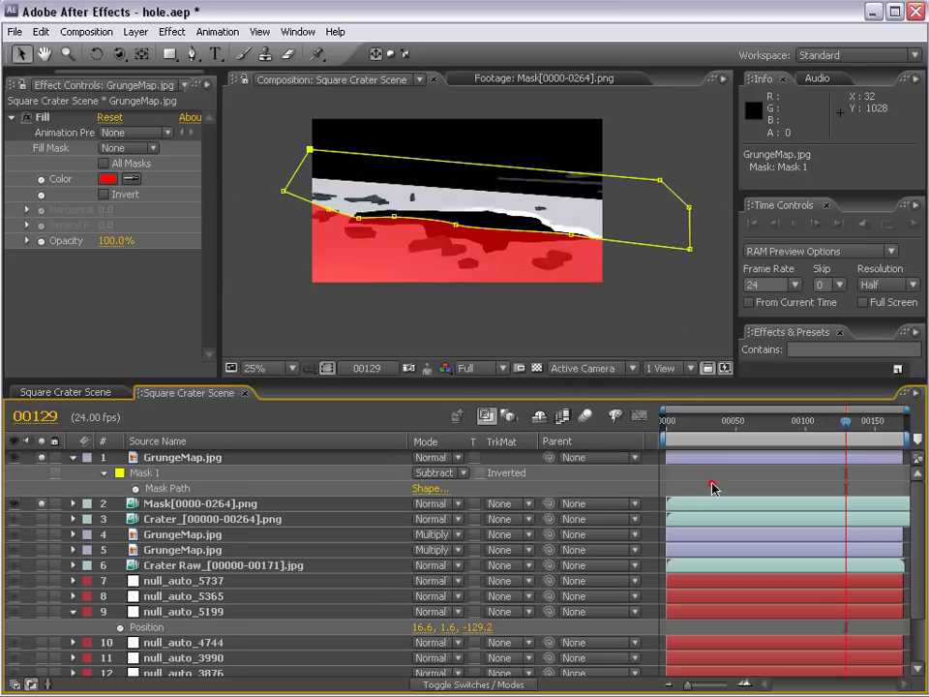
pyautogui.click(587, 301)
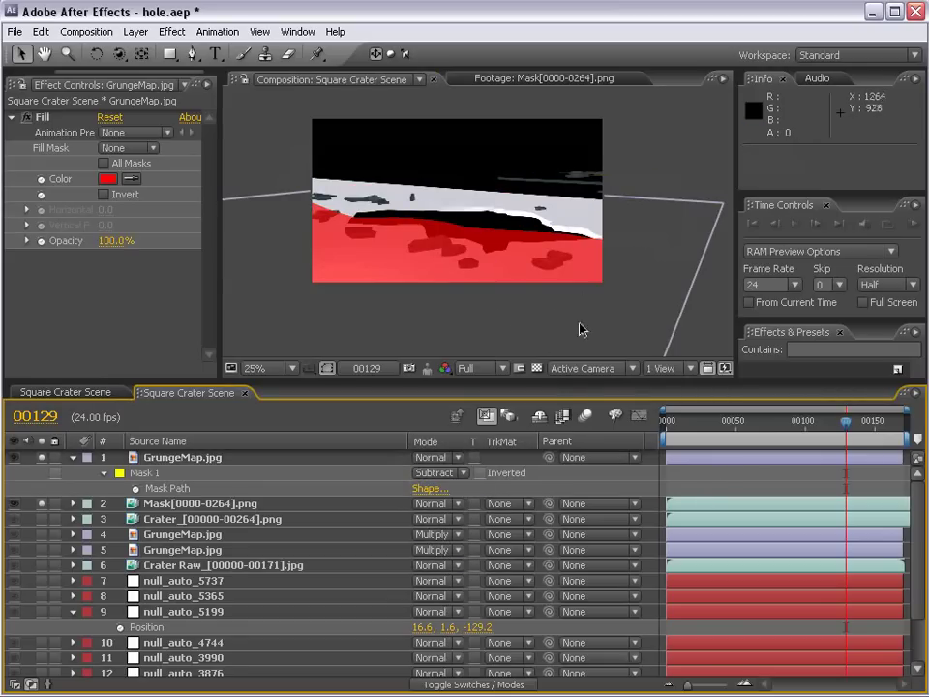
pyautogui.moveTo(789, 426); pyautogui.dragTo(701, 428)
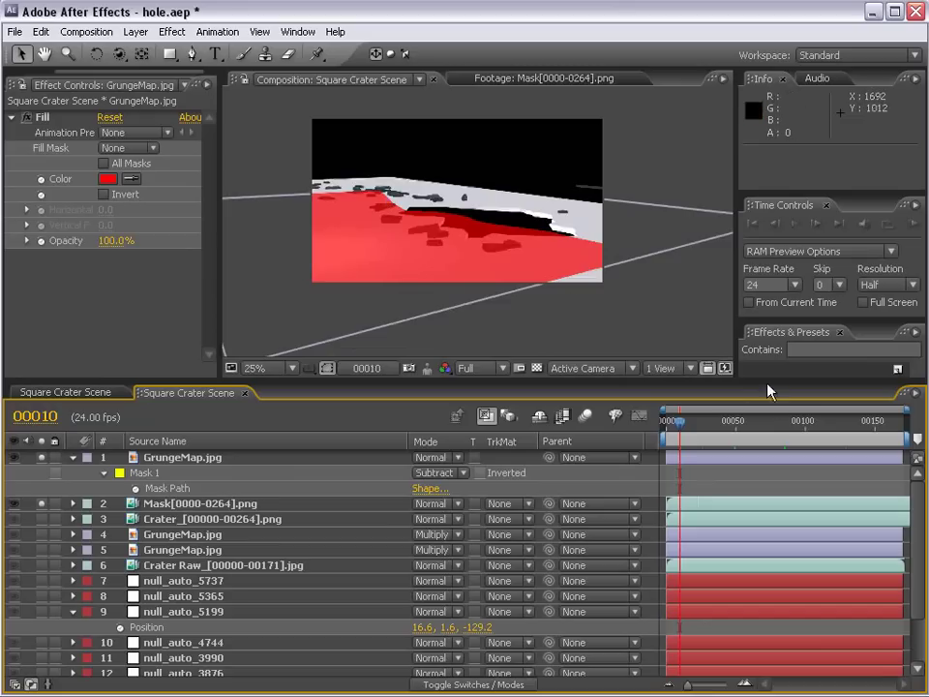
pyautogui.moveTo(762, 428); pyautogui.dragTo(899, 434)
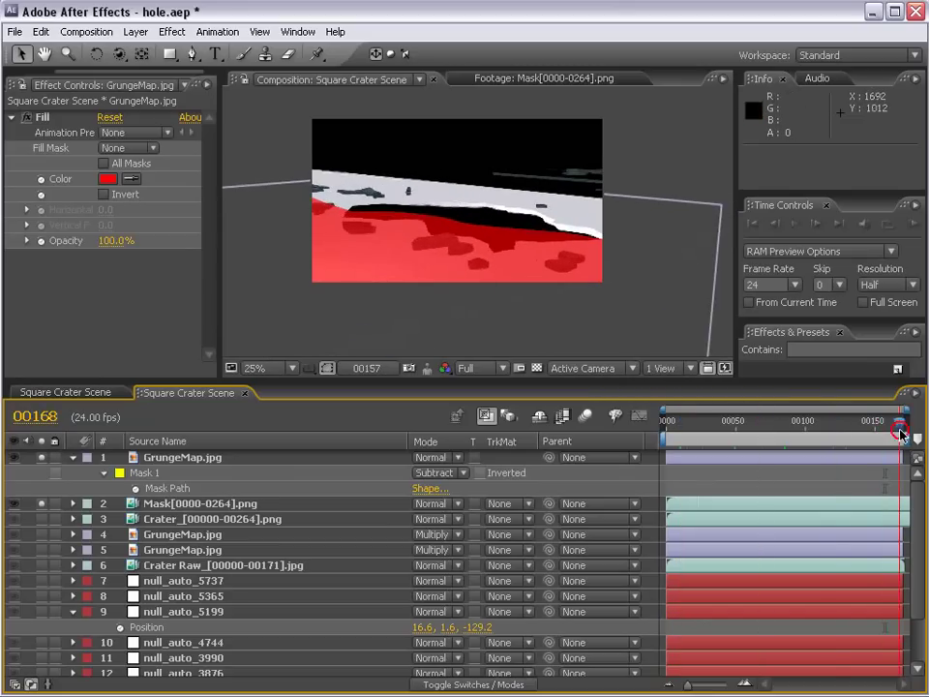
# Step: Make the red GrungeMap the Mask layer's alpha track matte and raise its opacity to 100%
pyautogui.click(198, 504)
pyautogui.click(502, 514)
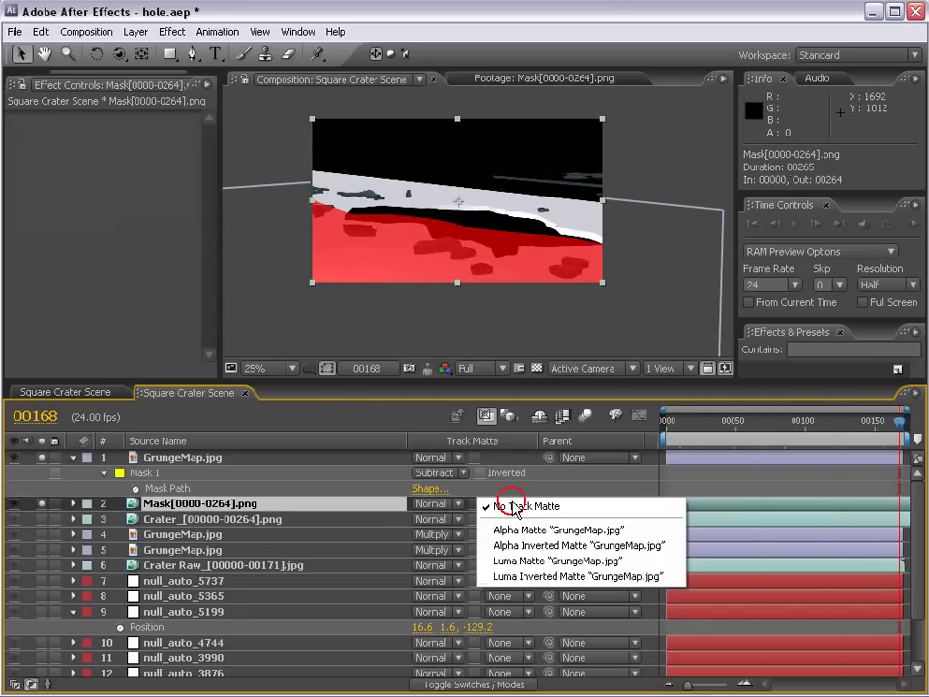
pyautogui.click(547, 546)
pyautogui.click(505, 503)
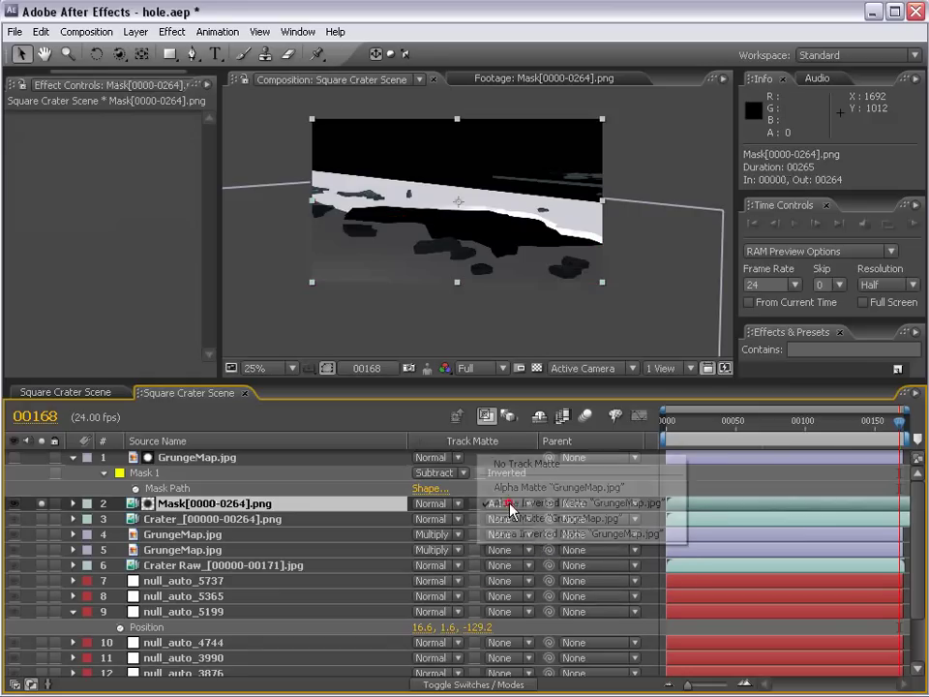
pyautogui.click(523, 488)
pyautogui.click(348, 470)
pyautogui.press('t')
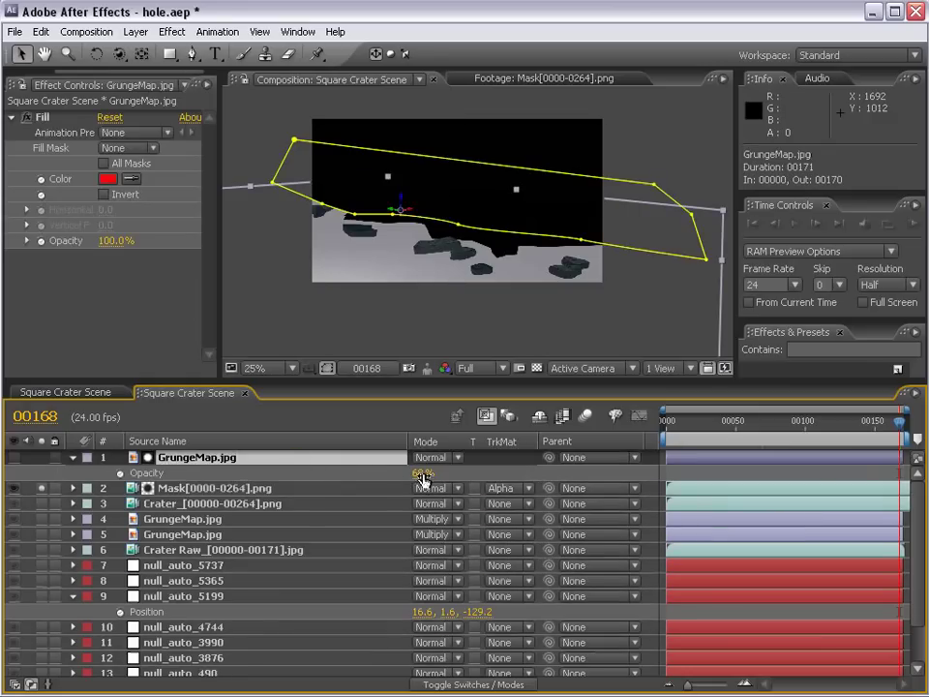
pyautogui.moveTo(422, 478); pyautogui.dragTo(503, 478)
pyautogui.click(718, 474)
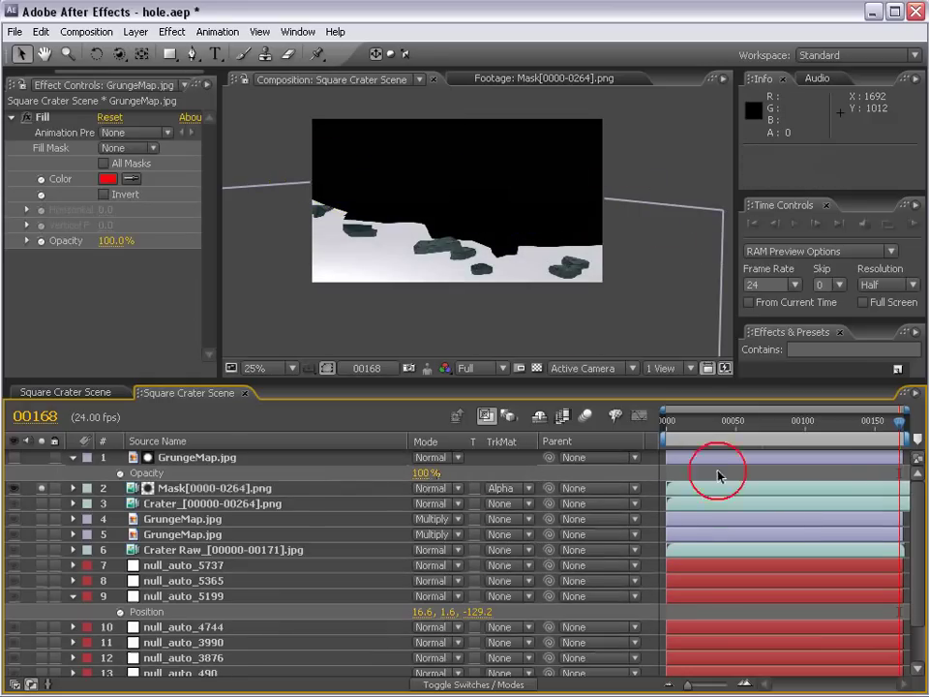
# Step: Preview the crater mask at frames 00070, 00035 and earlier
pyautogui.press('`')
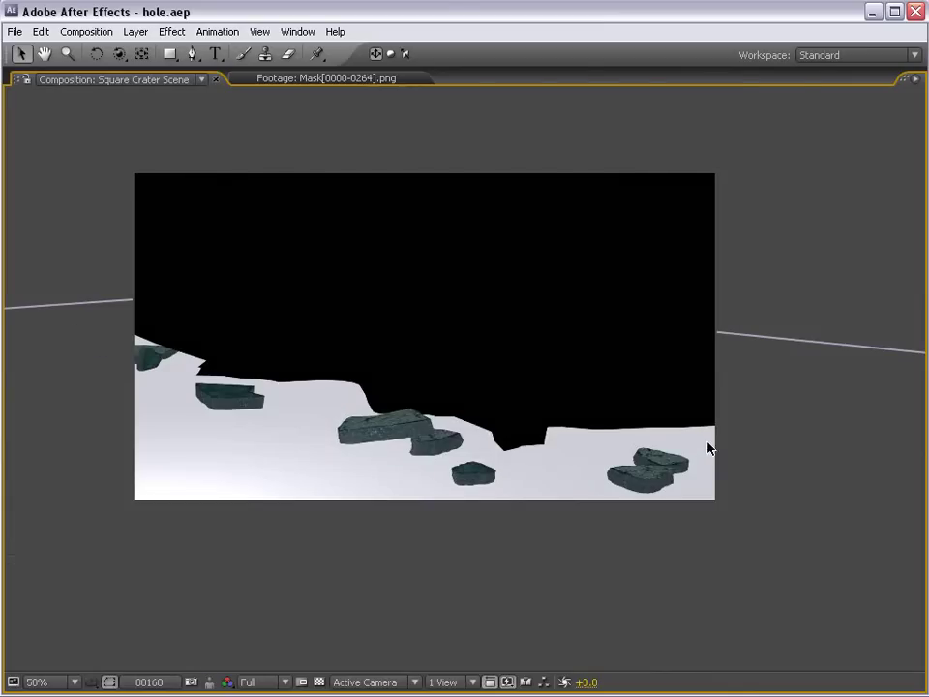
pyautogui.press('`')
pyautogui.click(838, 423)
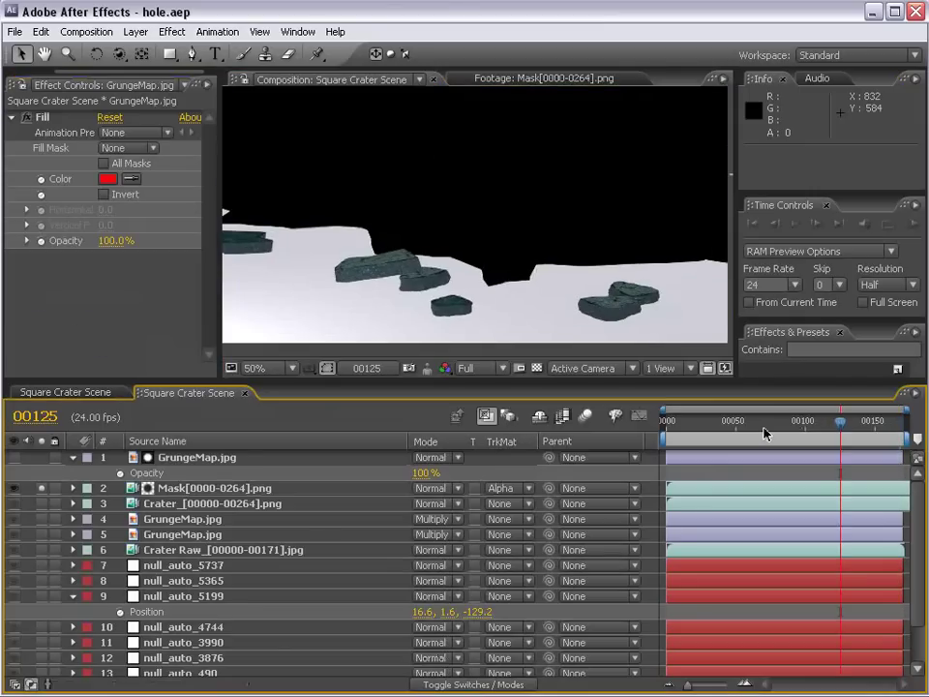
pyautogui.click(763, 423)
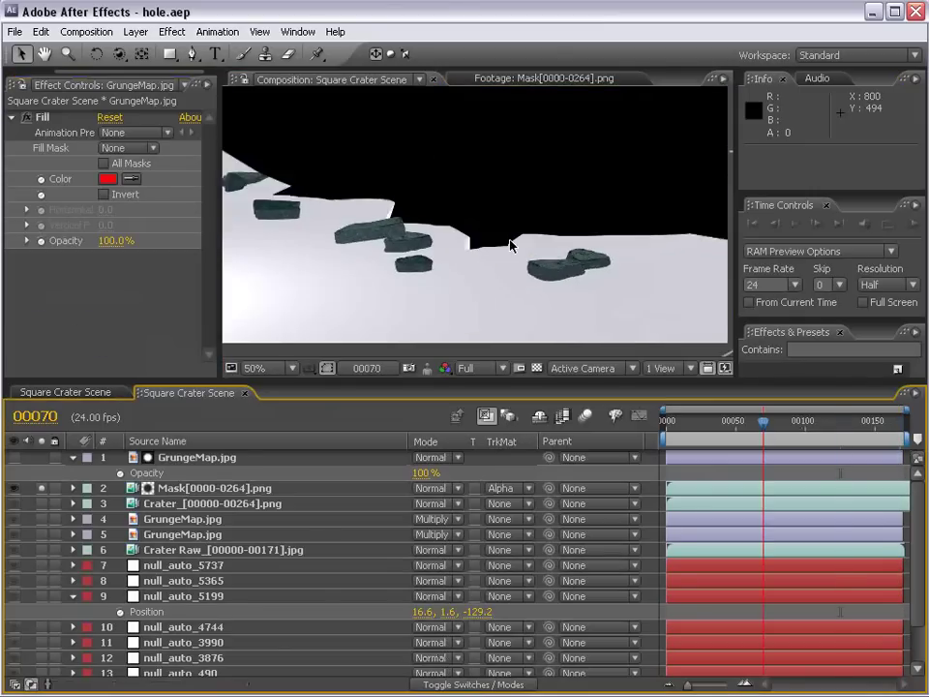
pyautogui.scroll(-1, 510, 245)
pyautogui.click(715, 423)
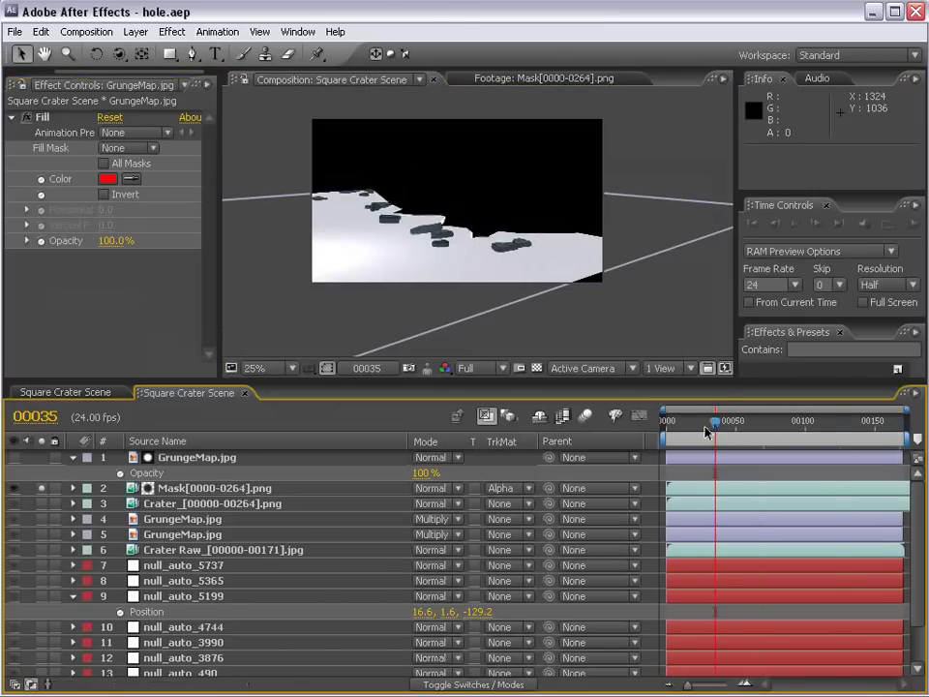
pyautogui.click(685, 429)
# Step: Duplicate Camera_1_Shape1 and move the copy, Camera_1_Shape2, to the top of the layer stack
pyautogui.press('End')
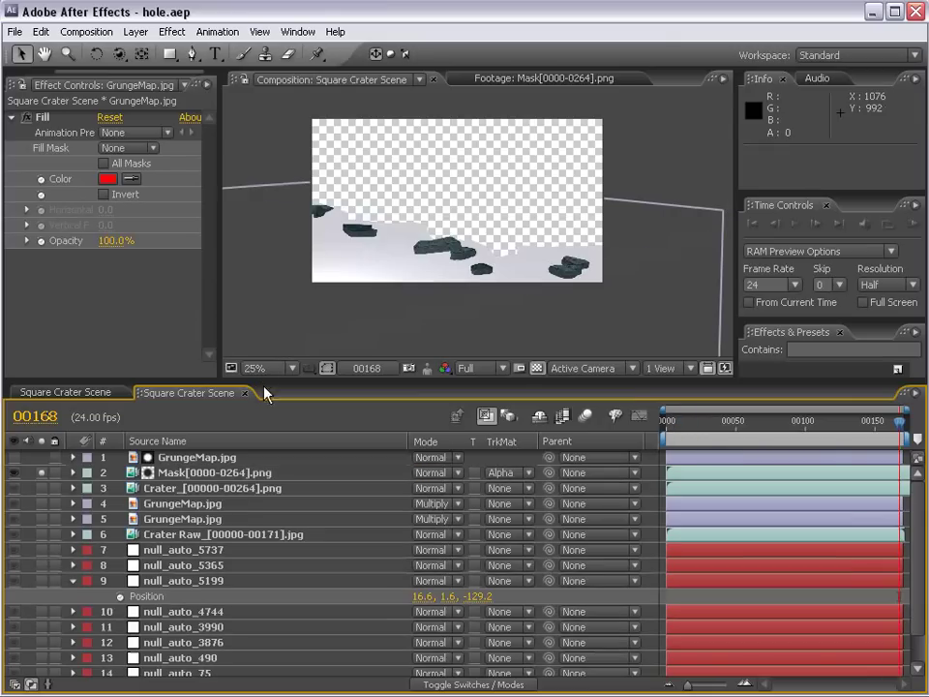
pyautogui.click(190, 473)
pyautogui.click(188, 460)
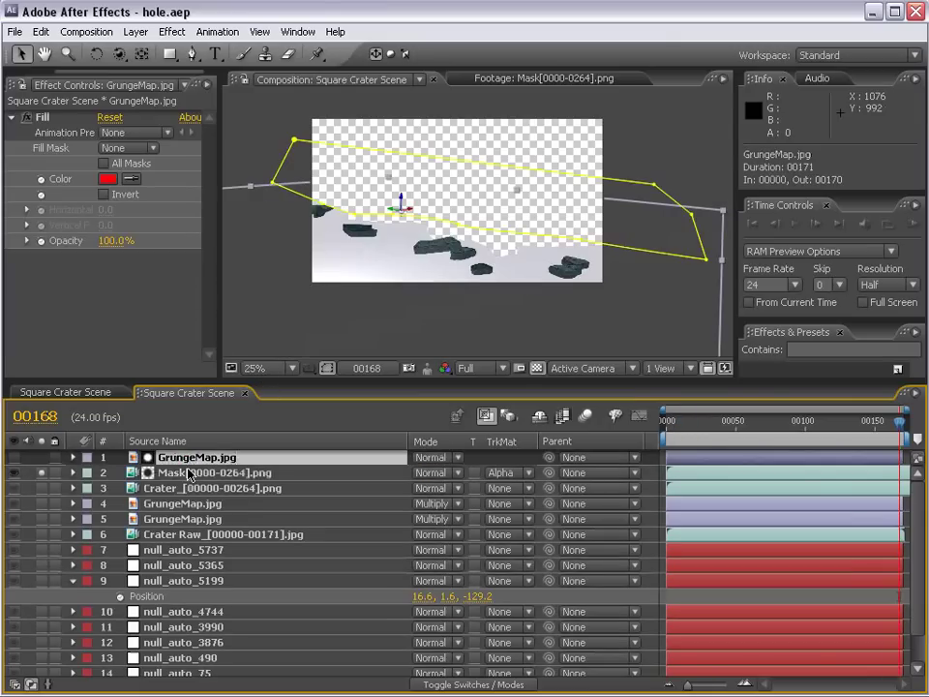
pyautogui.keyDown('shift'); pyautogui.click(183, 474); pyautogui.keyUp('shift')
pyautogui.click(174, 488)
pyautogui.click(166, 460)
pyautogui.moveTo(262, 380); pyautogui.dragTo(263, 288)
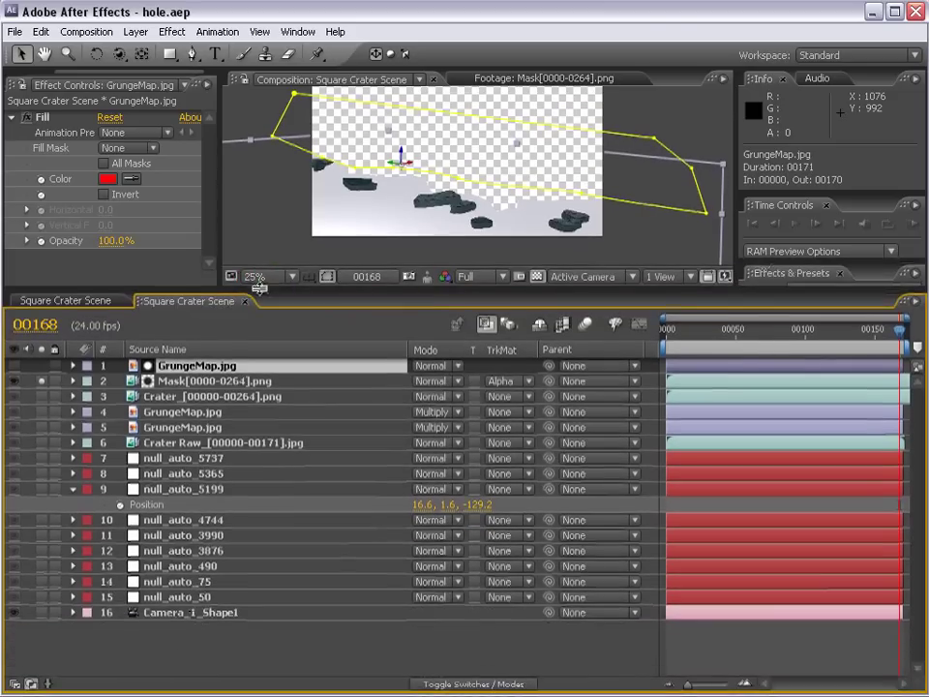
pyautogui.click(163, 615)
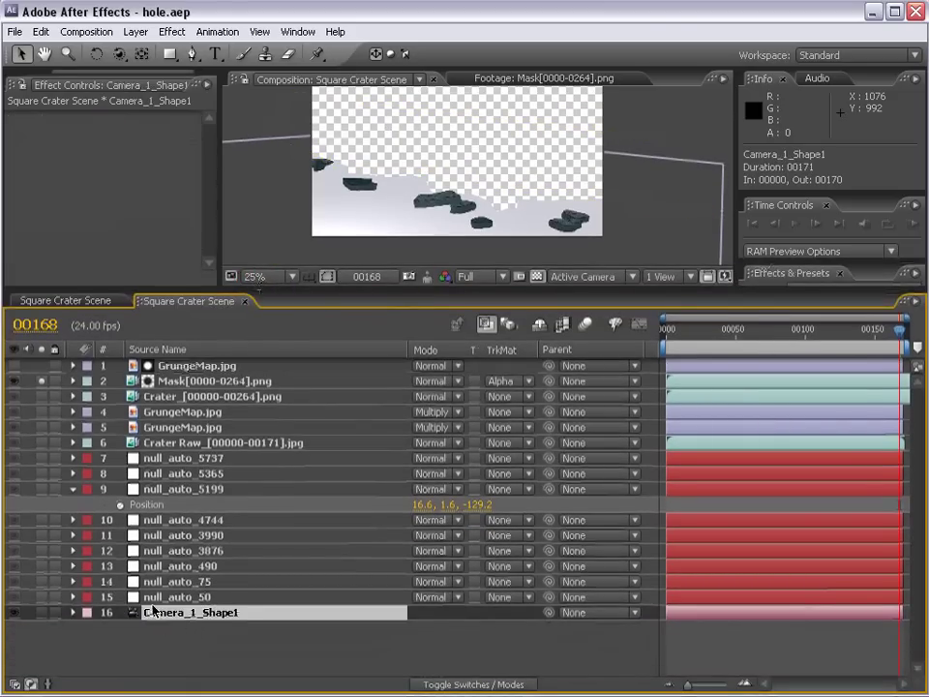
pyautogui.click(41, 32)
pyautogui.click(49, 190)
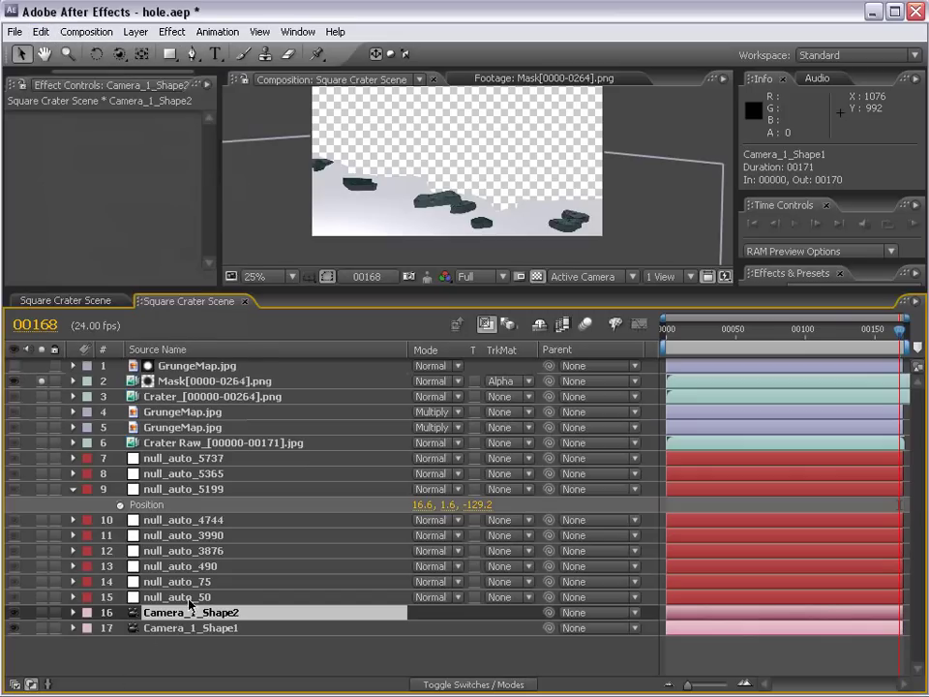
pyautogui.moveTo(184, 614); pyautogui.dragTo(186, 364)
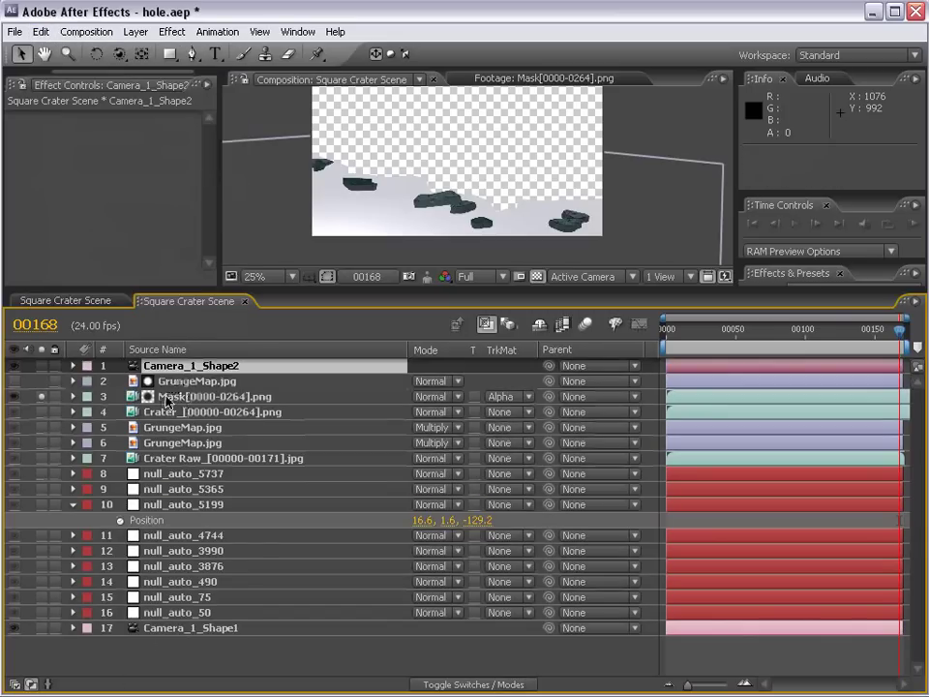
# Step: Select the camera copy with GrungeMap and Mask and start pre-composing them
pyautogui.keyDown('shift'); pyautogui.click(176, 398); pyautogui.keyUp('shift')
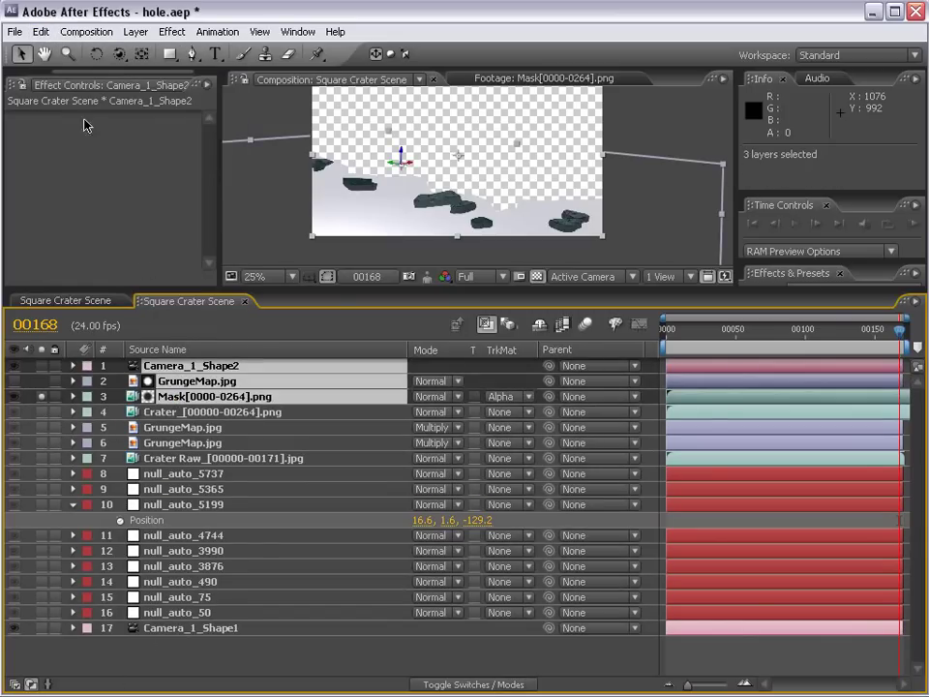
pyautogui.click(135, 31)
pyautogui.click(186, 574)
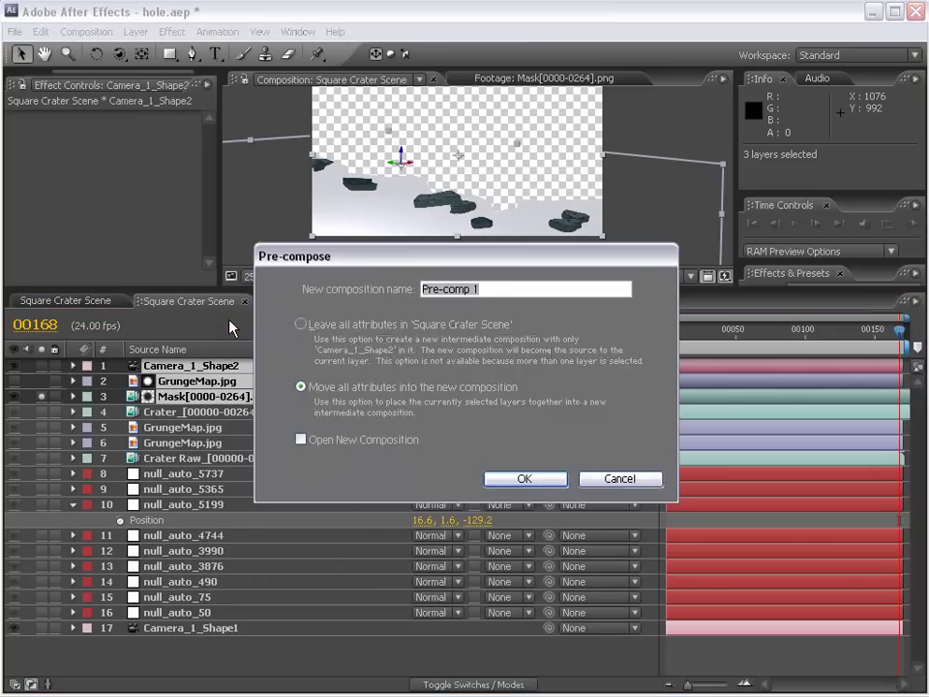
# Step: Name the pre-comp 'Mask', confirm it, and open it to check its first frame
pyautogui.write('Mask')
pyautogui.press('Return')
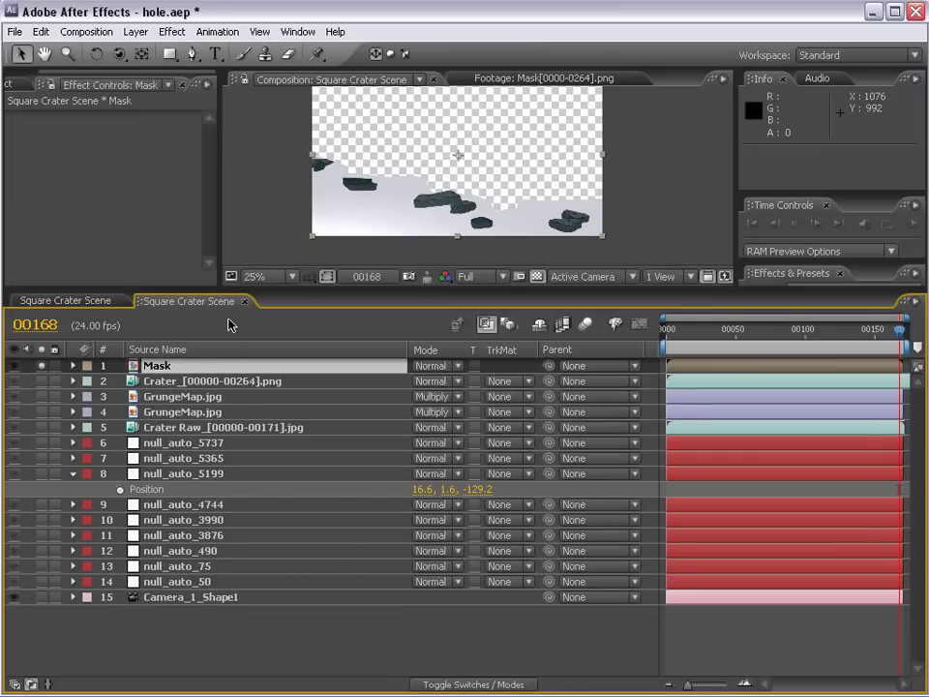
pyautogui.doubleClick(157, 367)
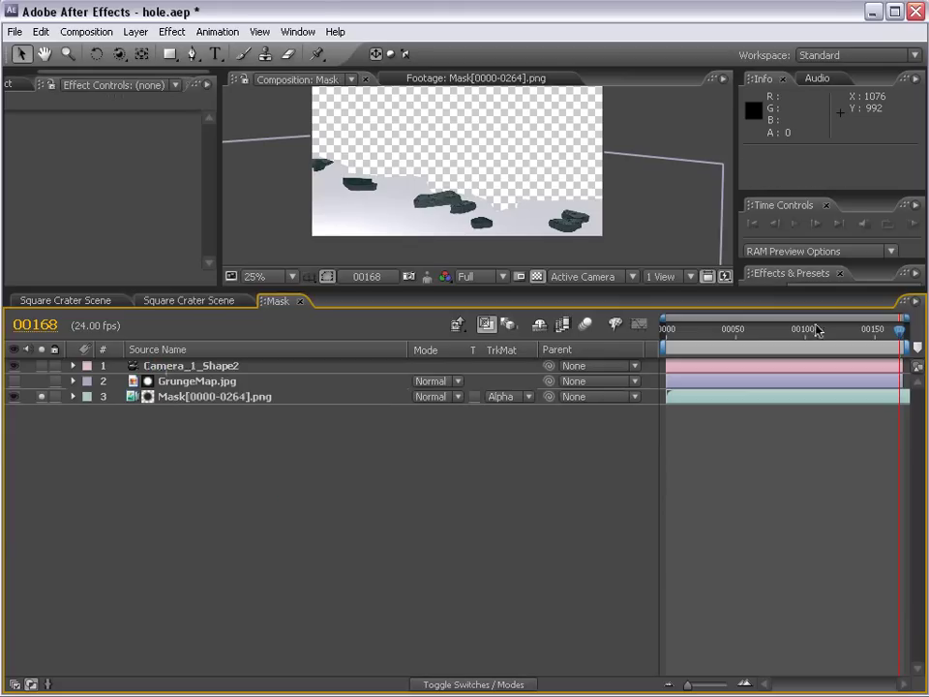
pyautogui.moveTo(782, 336); pyautogui.dragTo(664, 331)
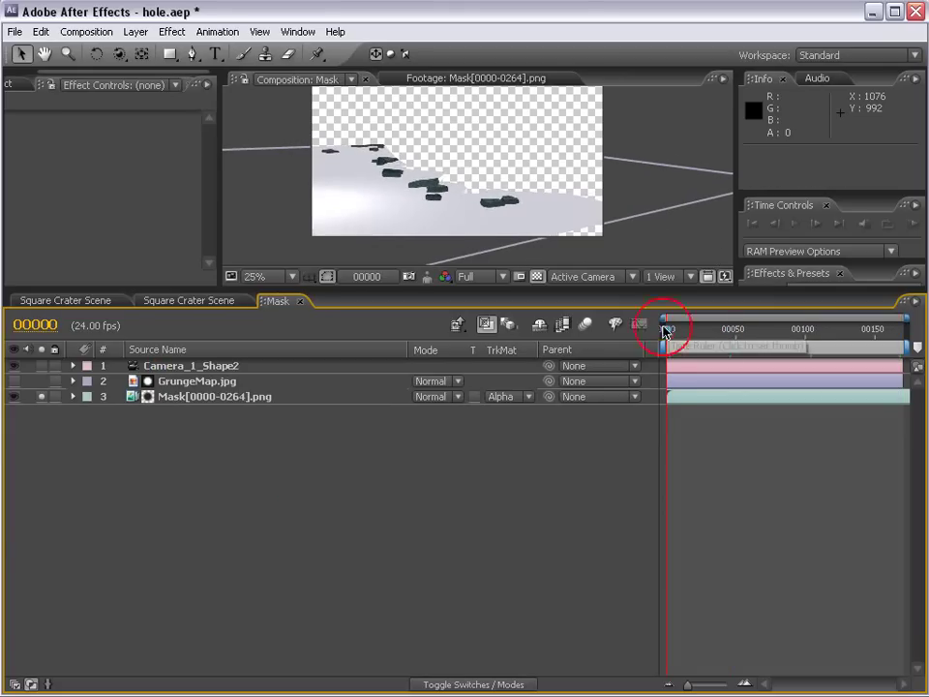
# Step: Return to the main comp, enlarge the viewer, and show the crater footage again
pyautogui.click(301, 304)
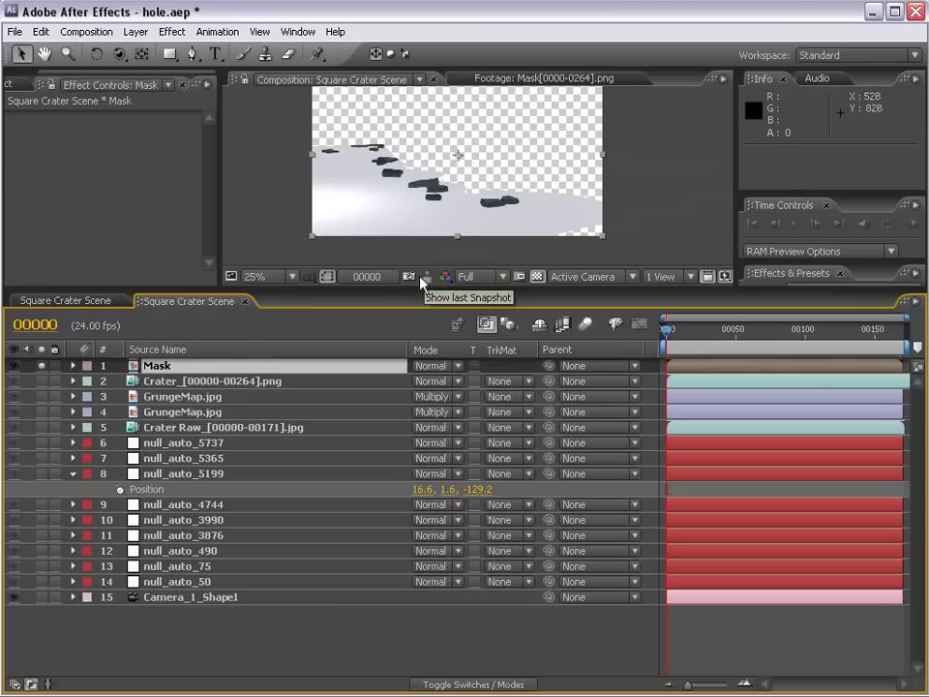
pyautogui.moveTo(405, 292); pyautogui.dragTo(405, 356)
pyautogui.click(31, 444)
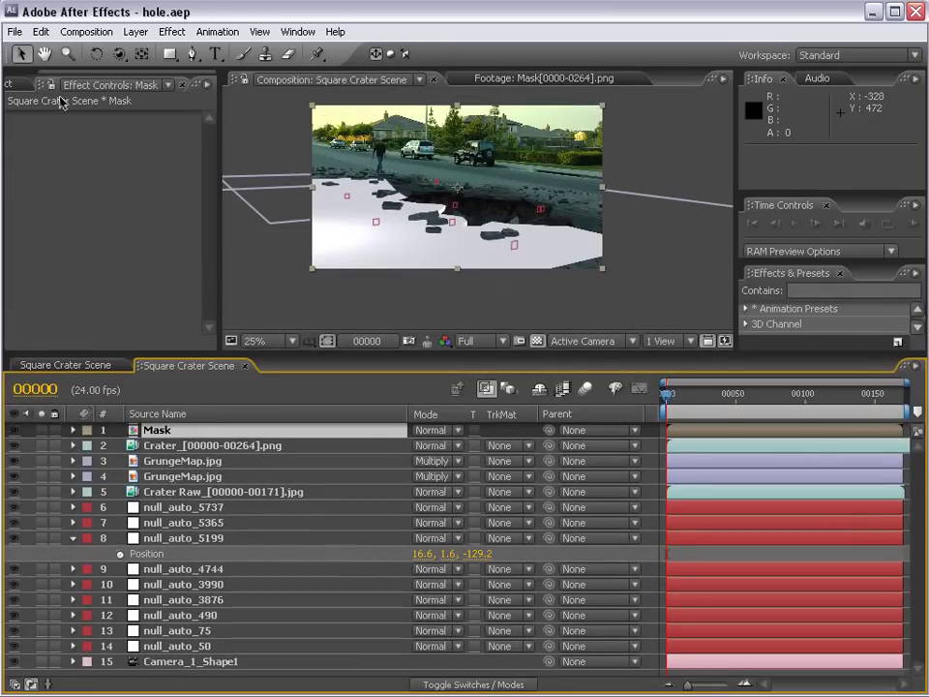
# Step: Place Real Smoke.mov into the crater scene as the top layer and make it 3D
pyautogui.click(23, 85)
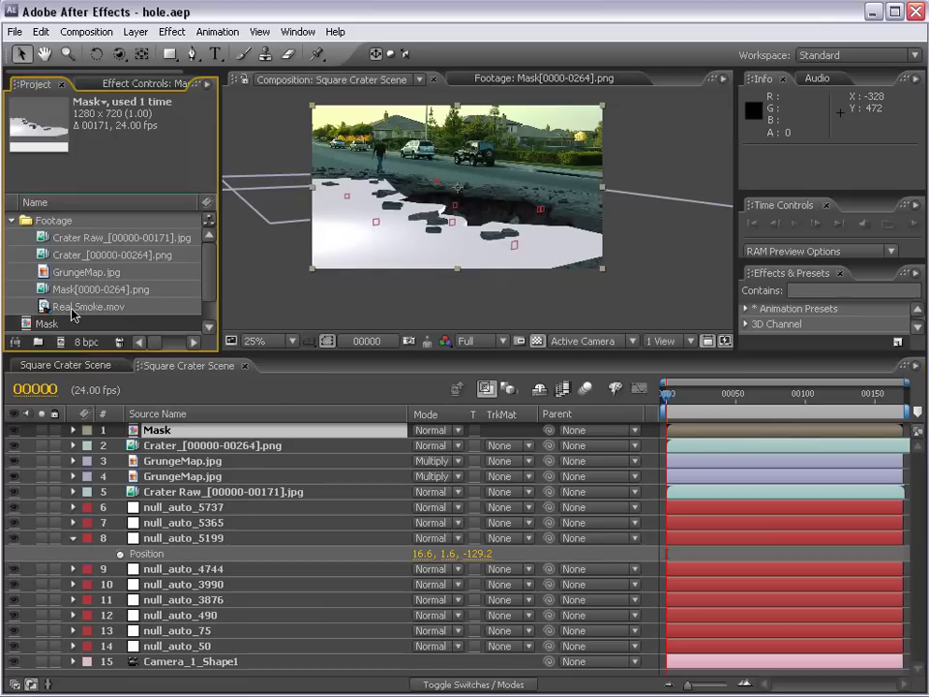
pyautogui.click(53, 308)
pyautogui.scroll(1, 481, 201)
pyautogui.moveTo(481, 202); pyautogui.dragTo(539, 303)
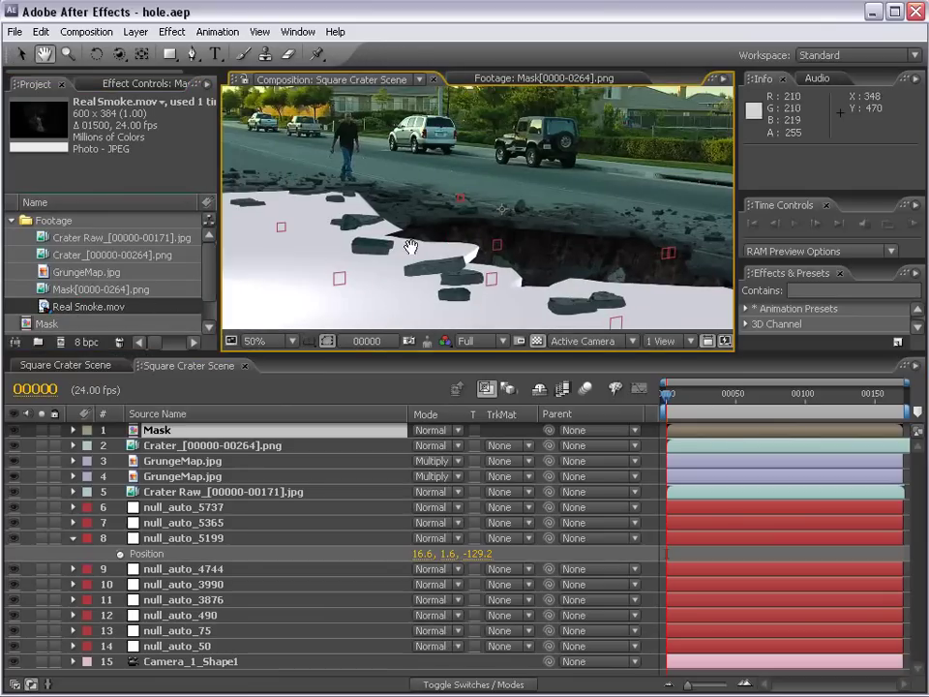
pyautogui.moveTo(69, 306); pyautogui.dragTo(503, 211)
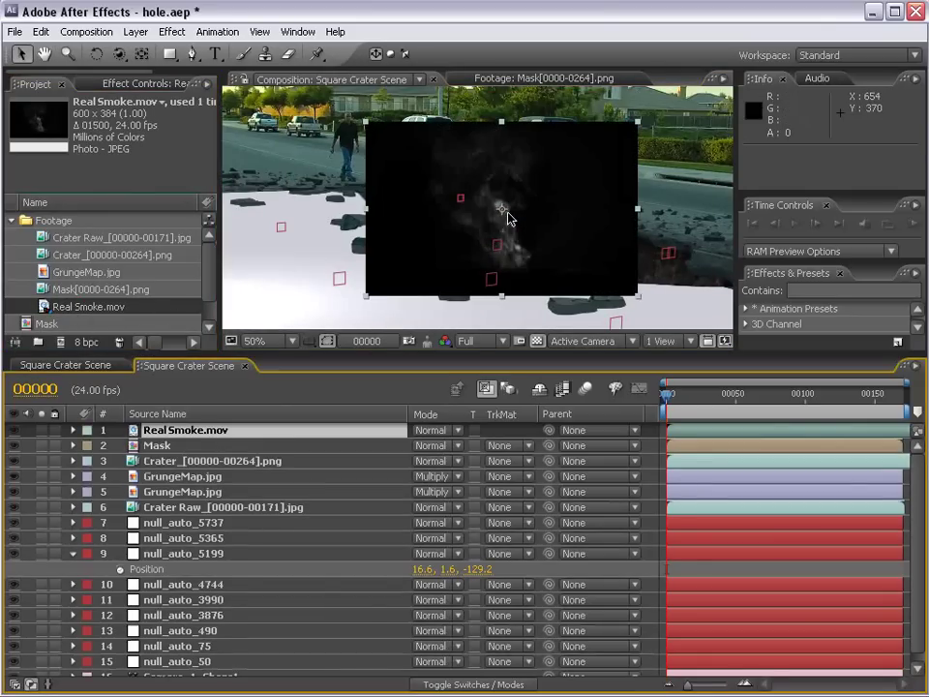
pyautogui.press('F4')
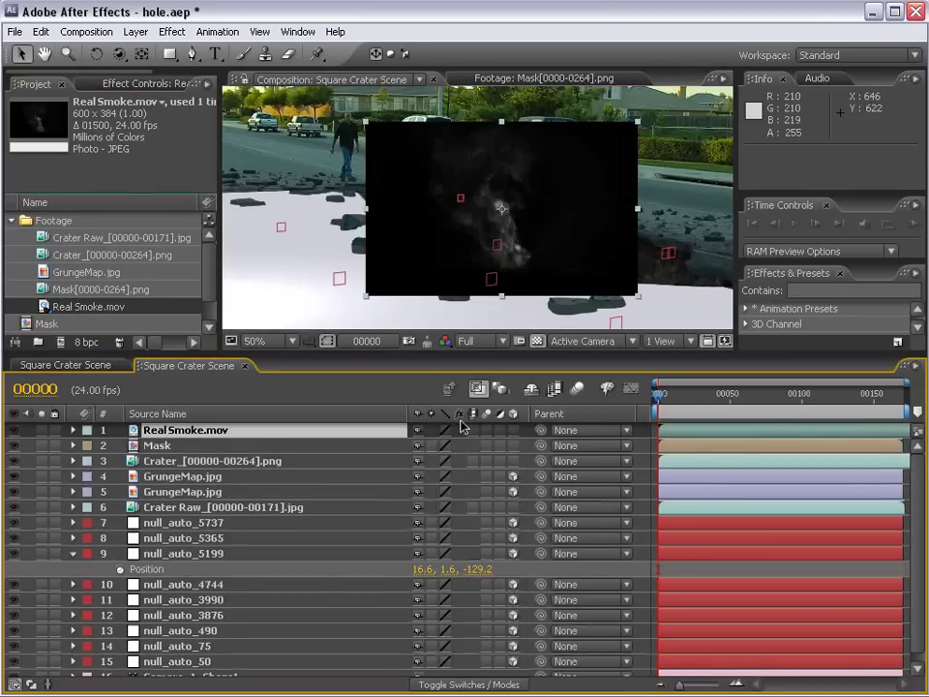
pyautogui.click(512, 430)
pyautogui.scroll(-1, 651, 278)
pyautogui.press(',')
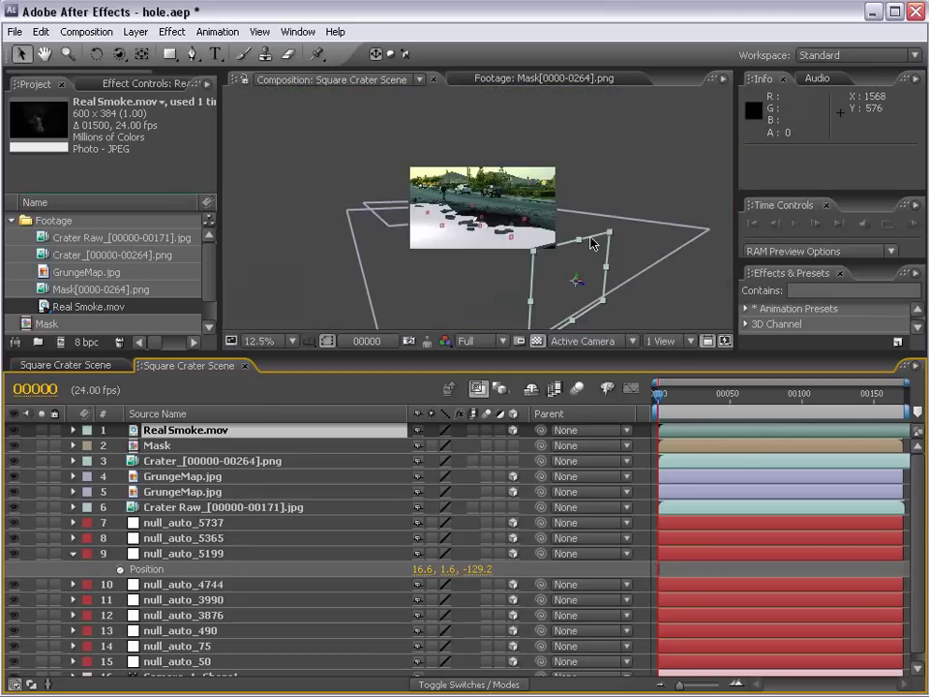
# Step: Copy null_auto_5199's Position and select the Real Smoke.mov layer
pyautogui.click(148, 570)
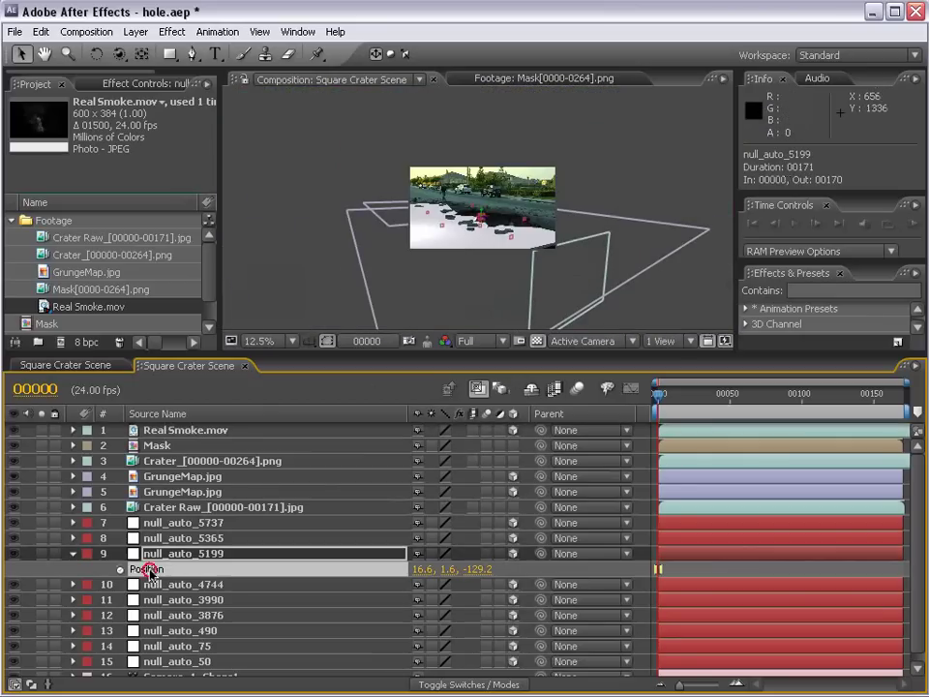
pyautogui.press('.')
pyautogui.press('.')
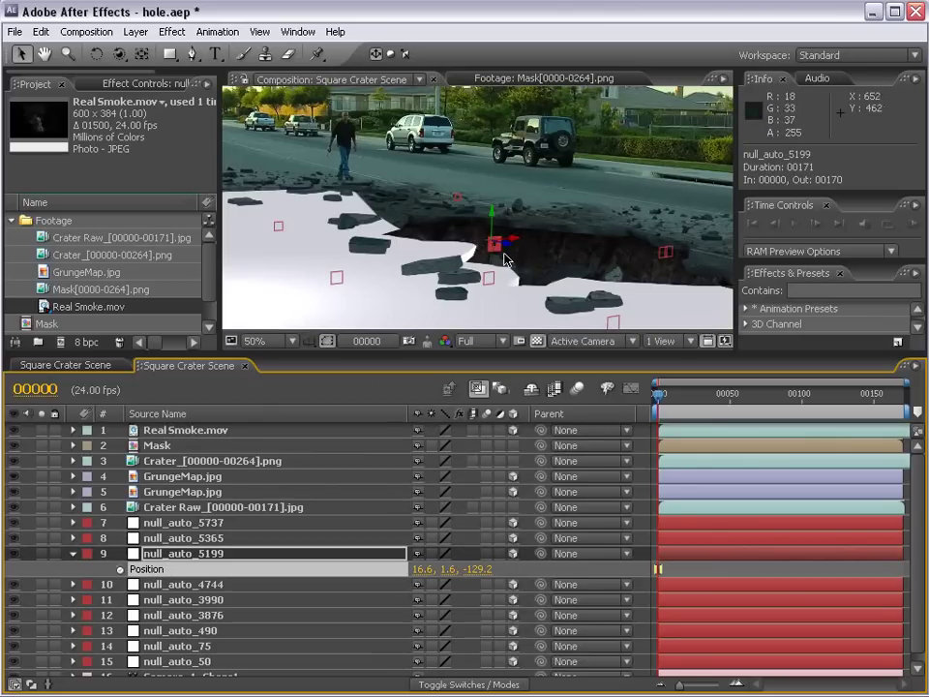
pyautogui.click(164, 582)
pyautogui.click(152, 568)
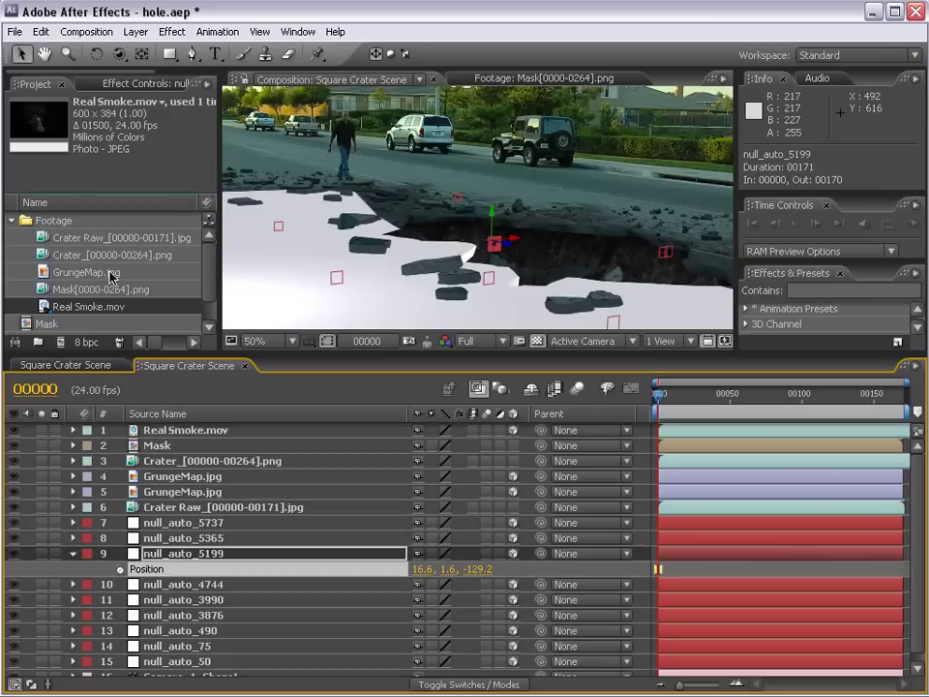
pyautogui.click(40, 32)
pyautogui.click(68, 122)
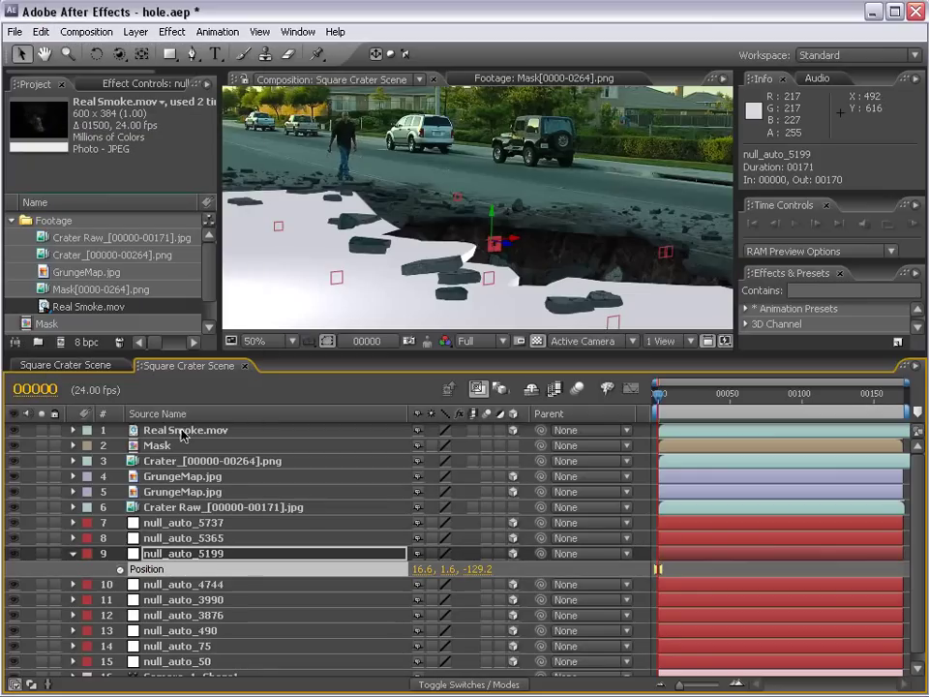
pyautogui.click(367, 160)
pyautogui.hotkey('ctrl', 'v')
pyautogui.press(',')
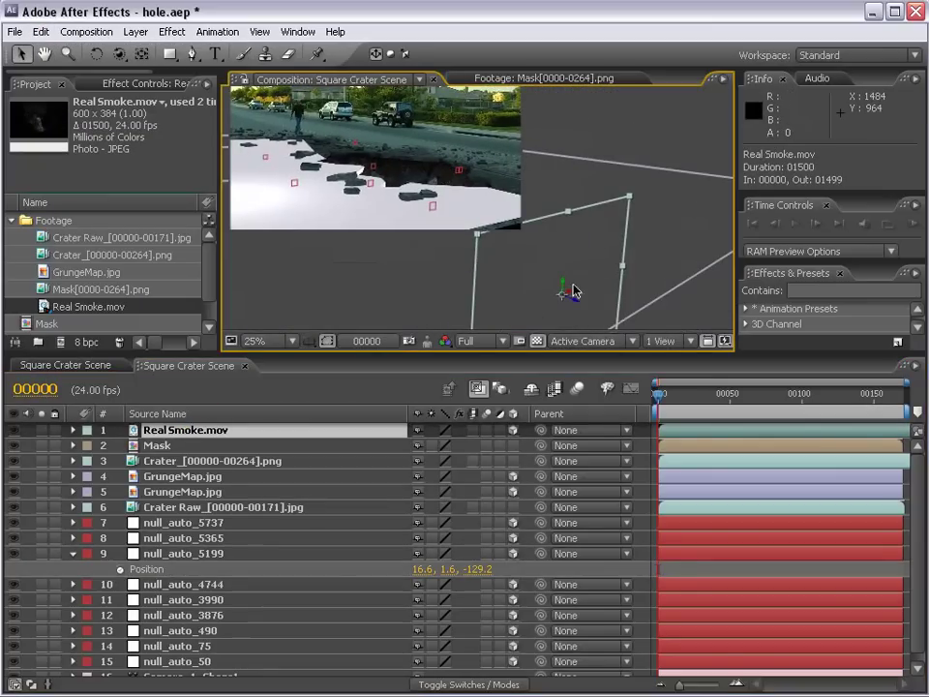
# Step: Turn the smoke layer's 3D switch off and move its anchor point down to its base
pyautogui.click(513, 430)
pyautogui.press('h')
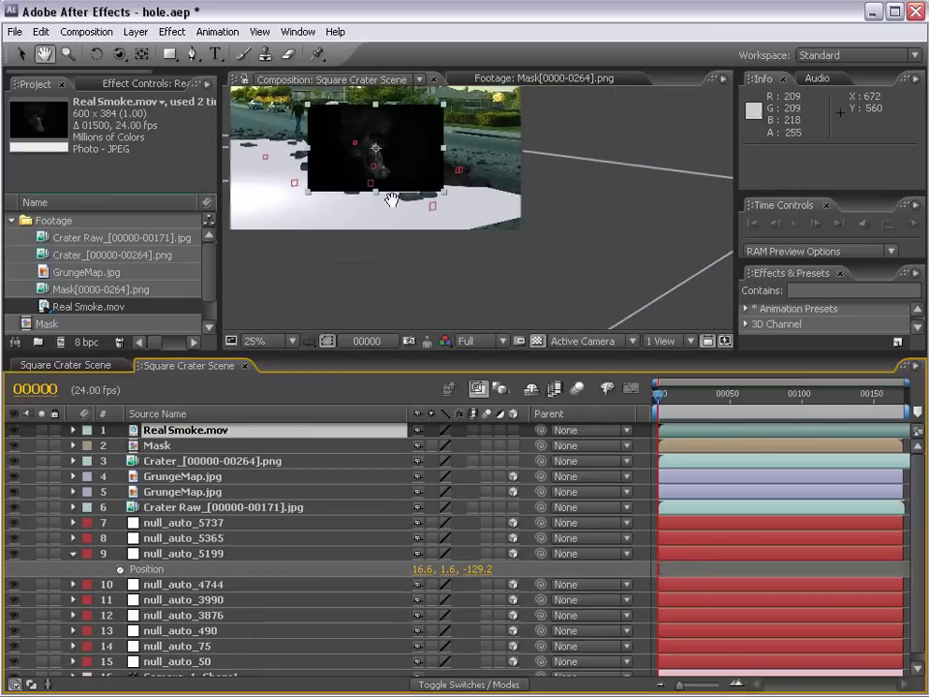
pyautogui.press('.')
pyautogui.moveTo(504, 245); pyautogui.dragTo(442, 184)
pyautogui.press('.')
pyautogui.press('v')
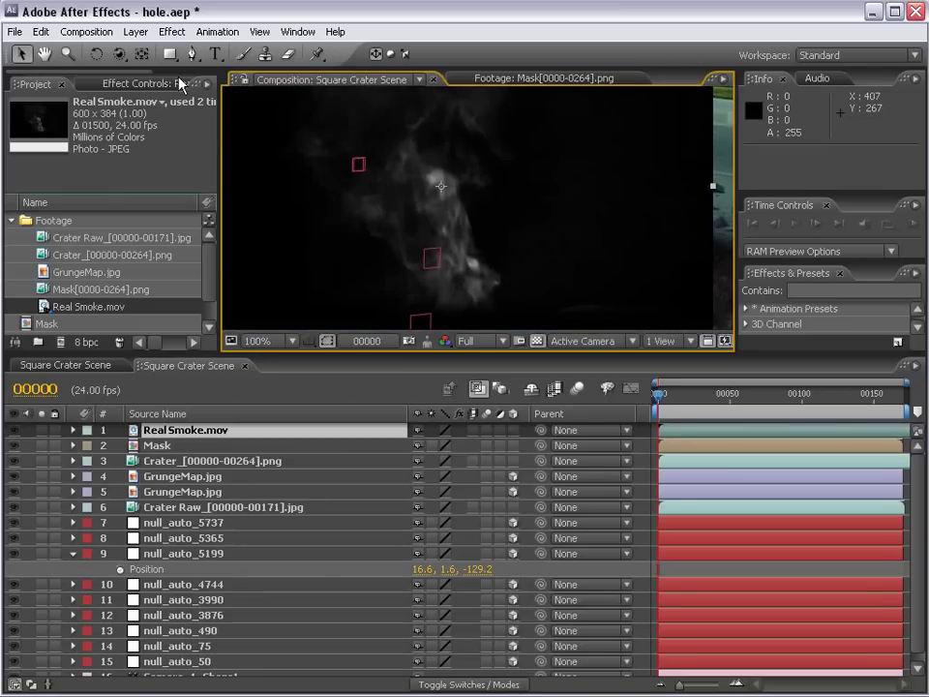
pyautogui.click(146, 57)
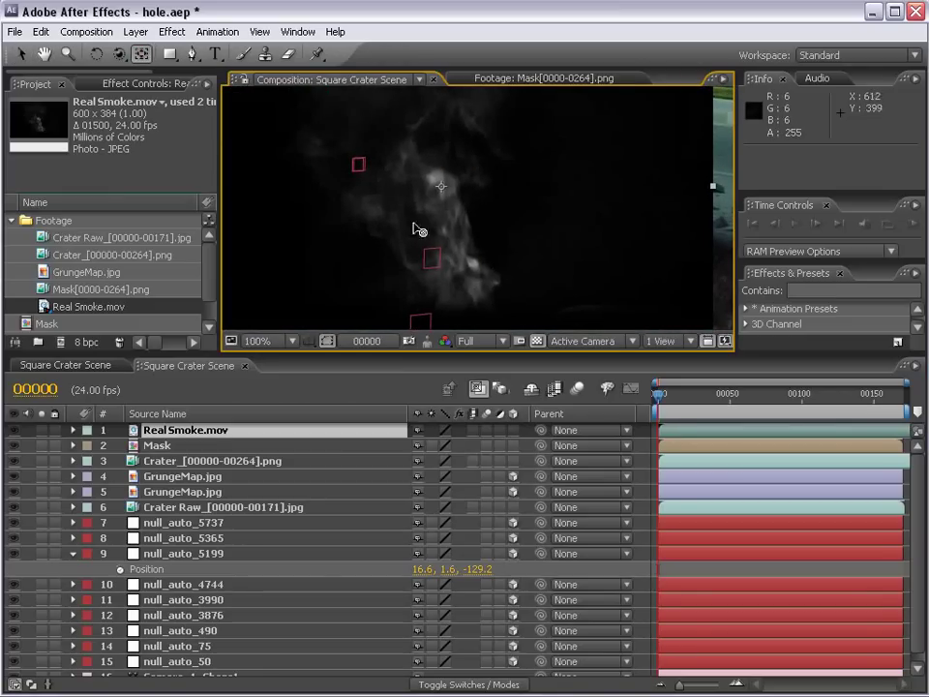
pyautogui.moveTo(440, 189); pyautogui.dragTo(465, 307)
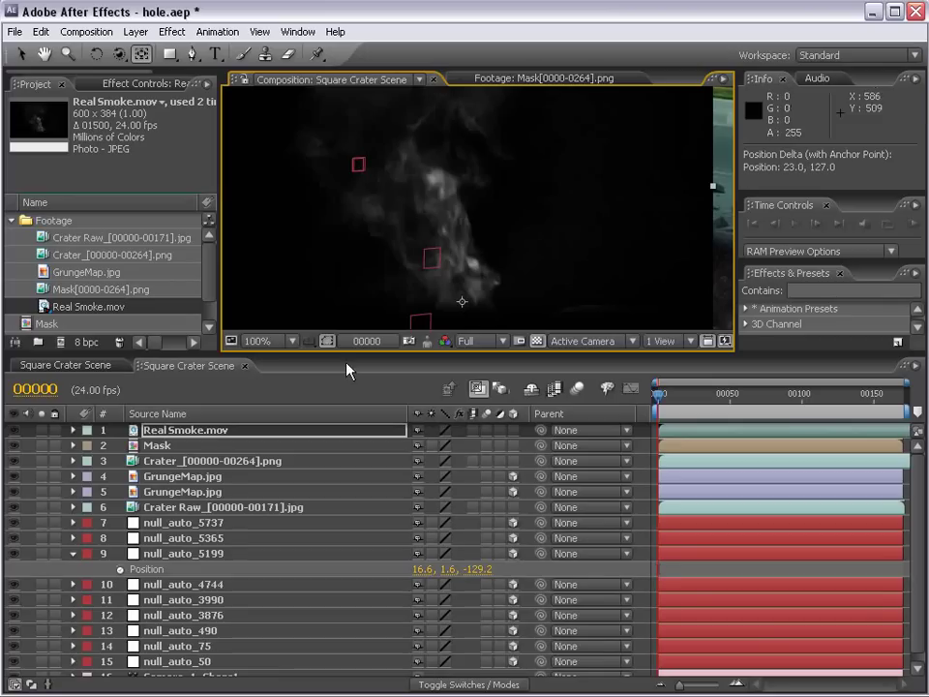
# Step: Paste null_auto_5199's position (16.6, 1.6, -129.2) into the smoke layer's Position
pyautogui.press(',')
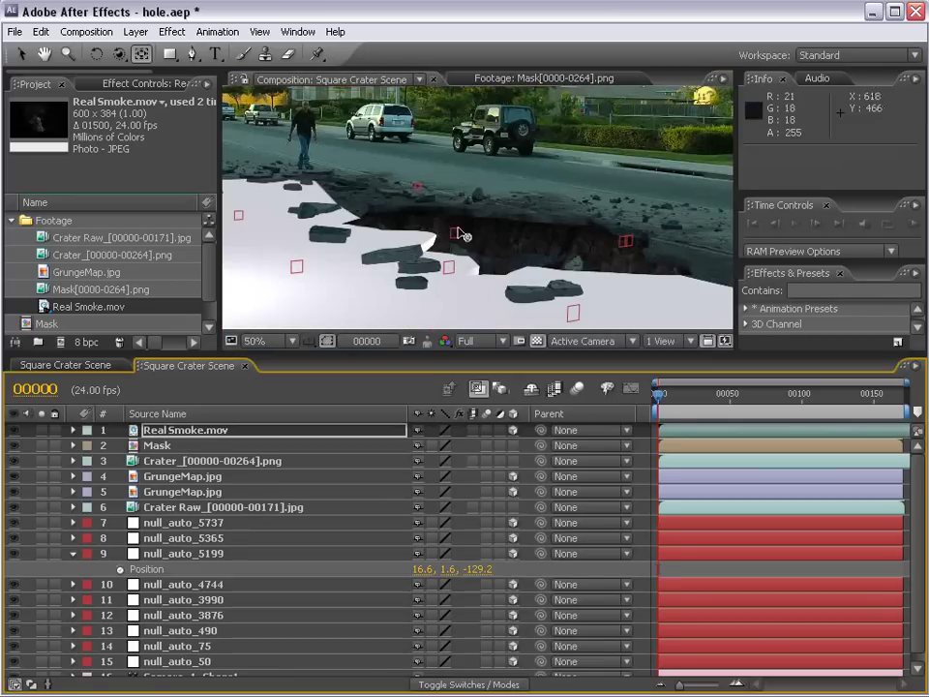
pyautogui.click(166, 433)
pyautogui.press('p')
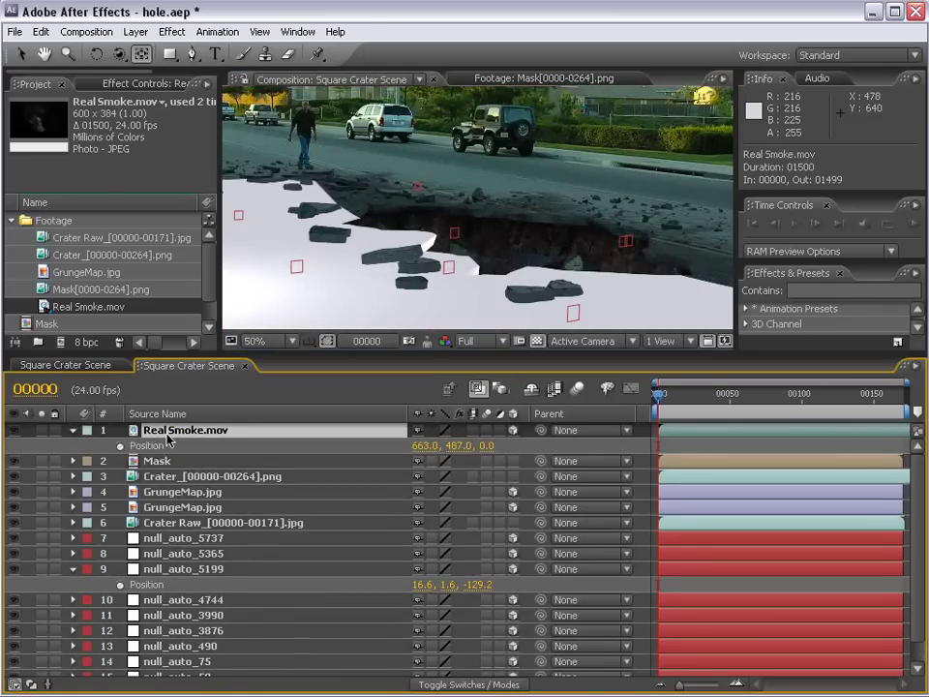
pyautogui.click(155, 446)
pyautogui.click(41, 32)
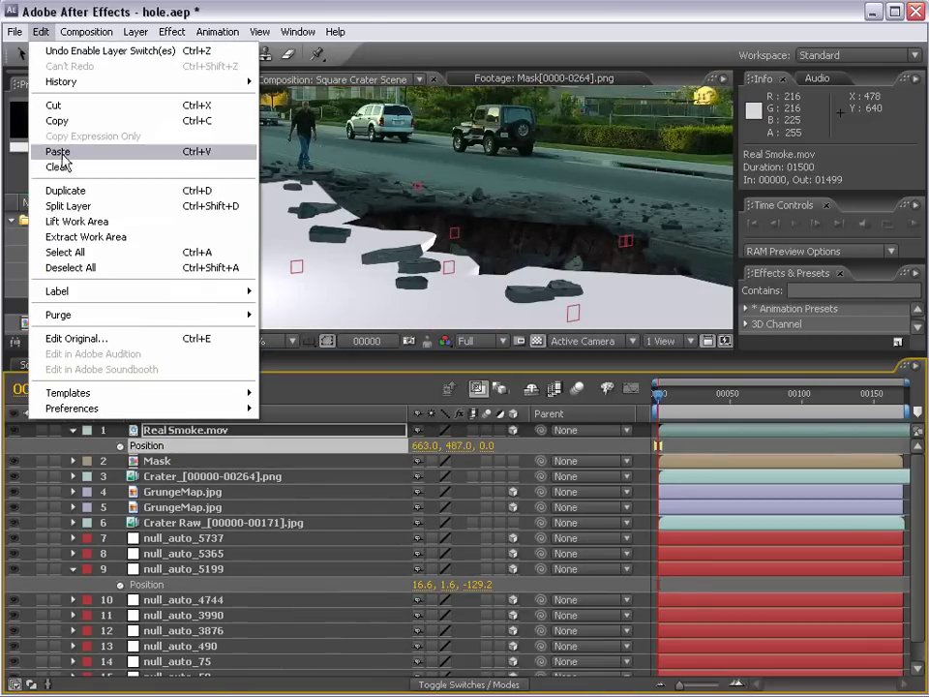
pyautogui.click(60, 151)
pyautogui.scroll(-1, 511, 232)
pyautogui.scroll(-1, 511, 232)
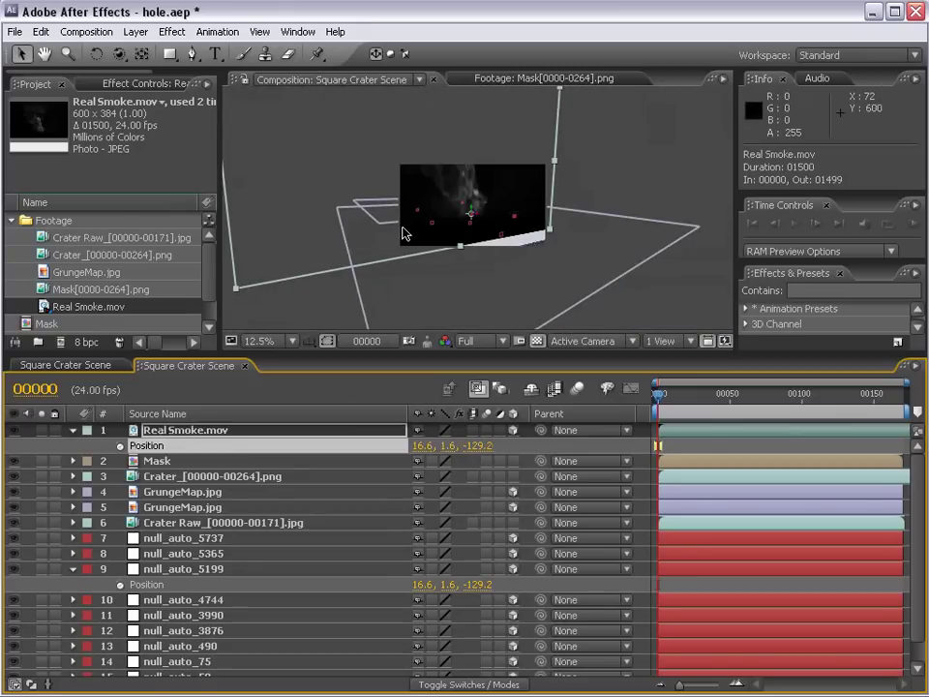
# Step: Scale the smoke layer to 45% and set its blending mode to Screen
pyautogui.press('s')
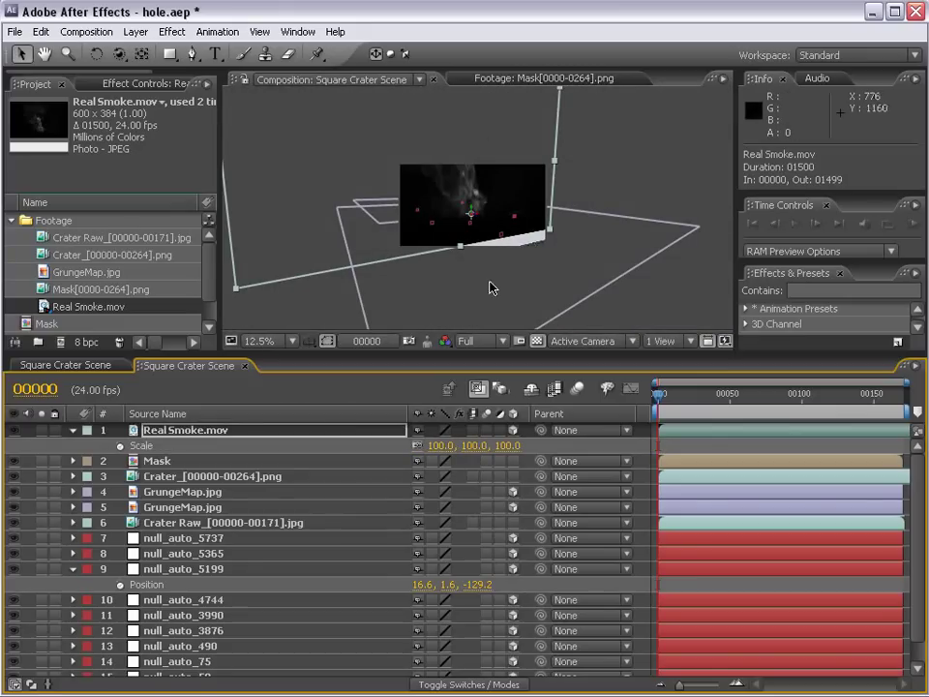
pyautogui.moveTo(477, 446); pyautogui.dragTo(397, 438)
pyautogui.press('F4')
pyautogui.click(436, 429)
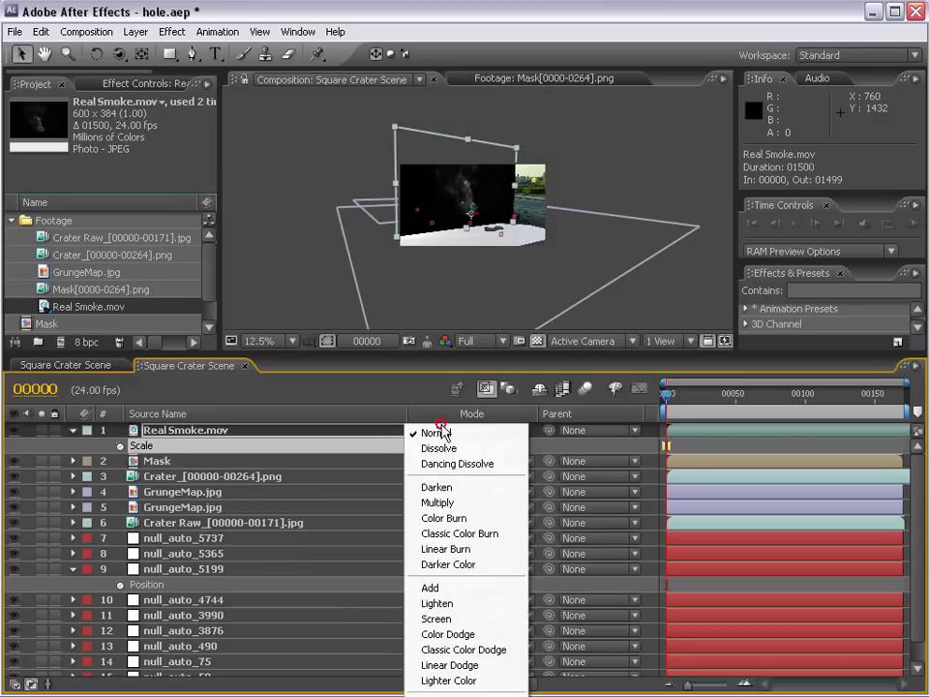
pyautogui.click(435, 618)
# Step: Rotate the smoke layer to about 27.9° on its Y axis
pyautogui.scroll(4, 519, 259)
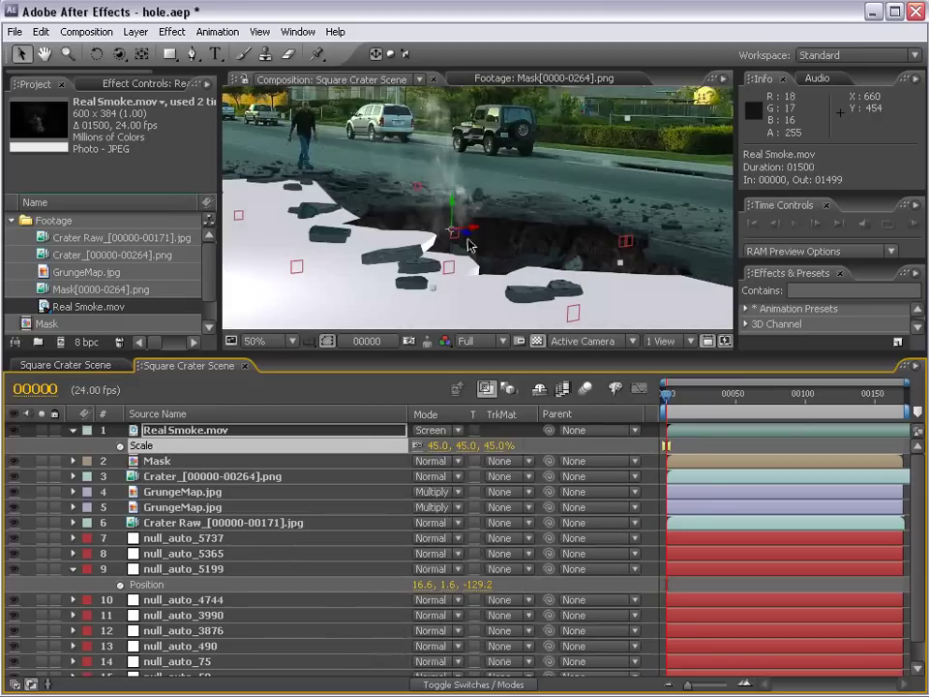
pyautogui.click(93, 55)
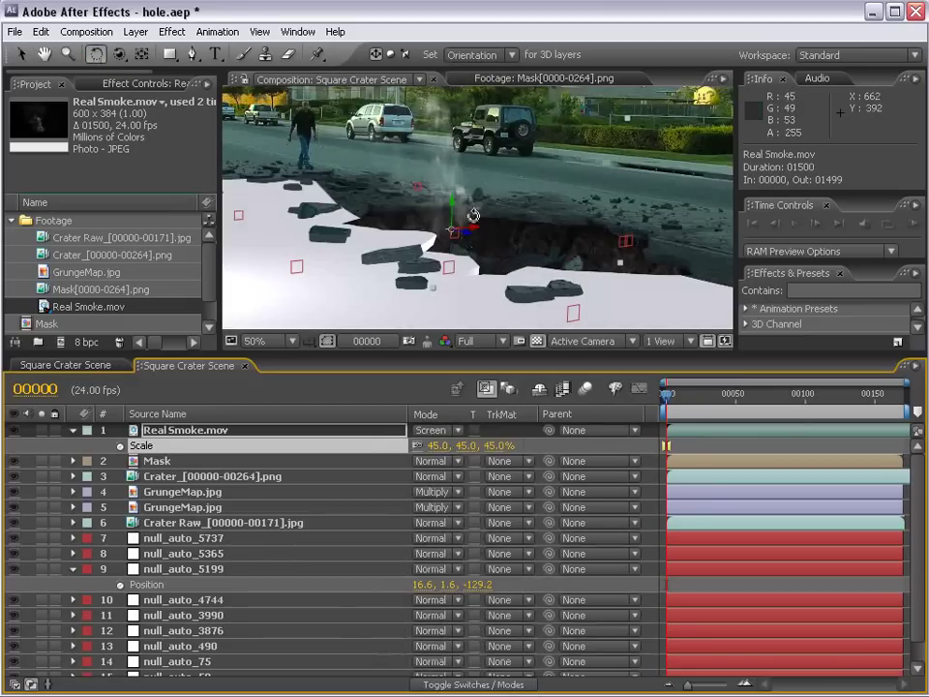
pyautogui.moveTo(454, 210); pyautogui.dragTo(278, 316)
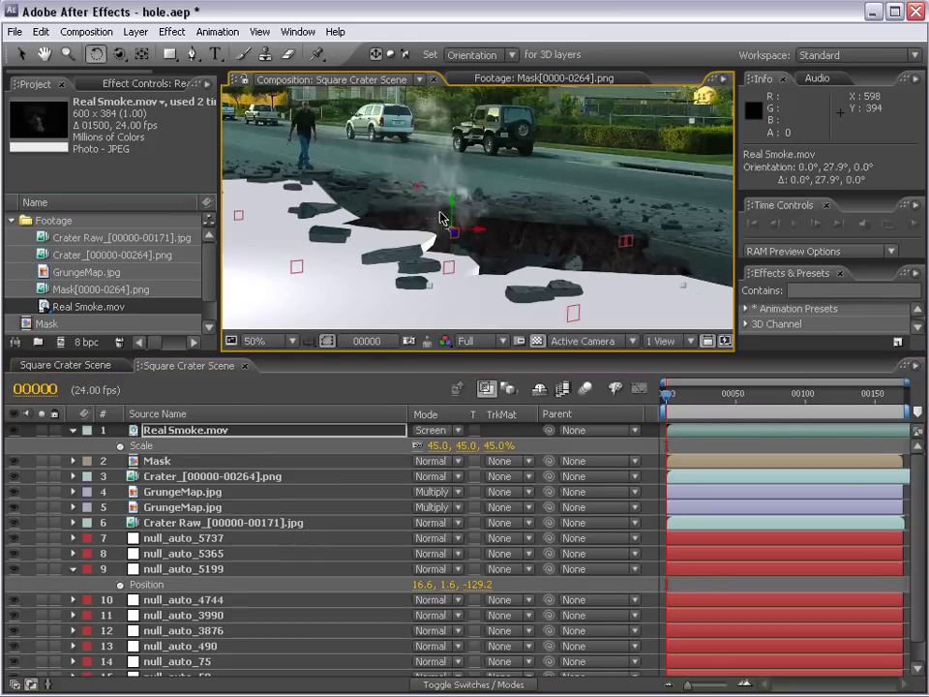
# Step: Move the Mask layer above Real Smoke.mov and lower the smoke to 37.8, 35.7, -140.5
pyautogui.click(157, 461)
pyautogui.moveTo(165, 458); pyautogui.dragTo(163, 433)
pyautogui.press('v')
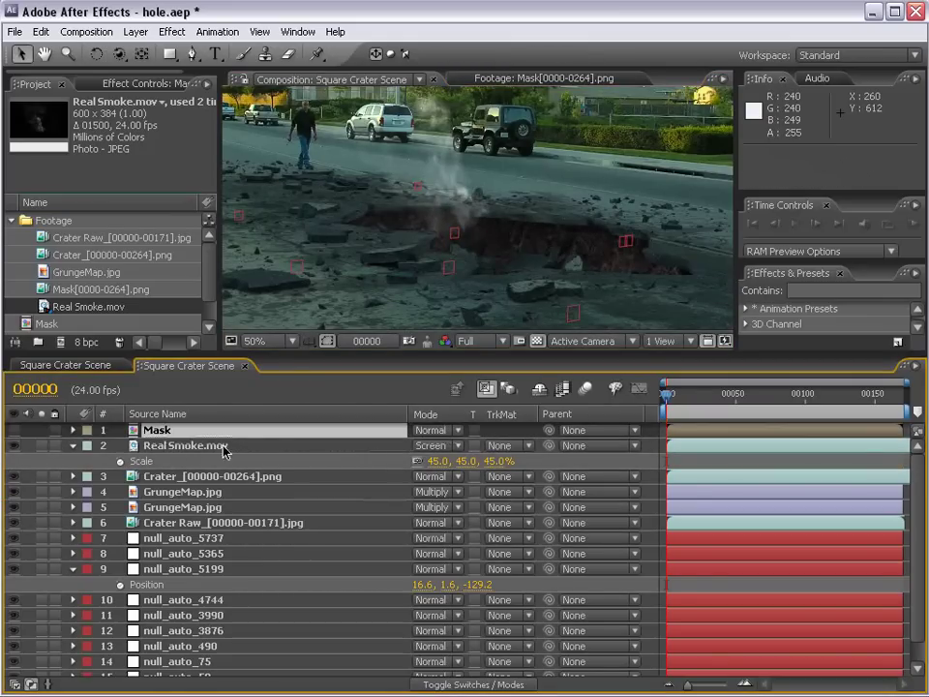
pyautogui.click(199, 445)
pyautogui.moveTo(459, 206); pyautogui.dragTo(500, 297)
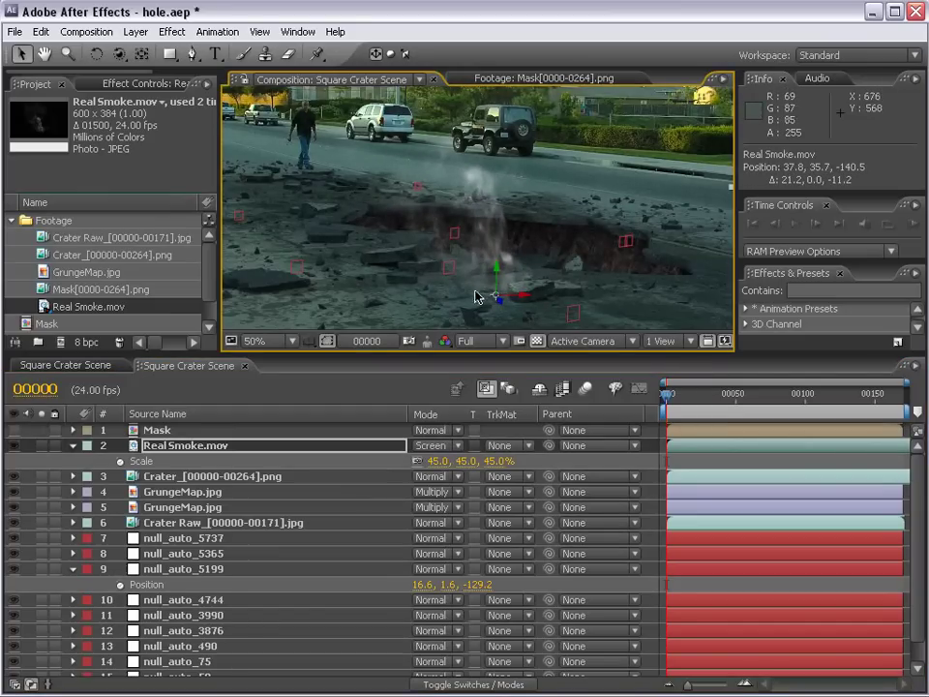
# Step: Toggle the Mask layer's visibility to compare the result
pyautogui.click(14, 431)
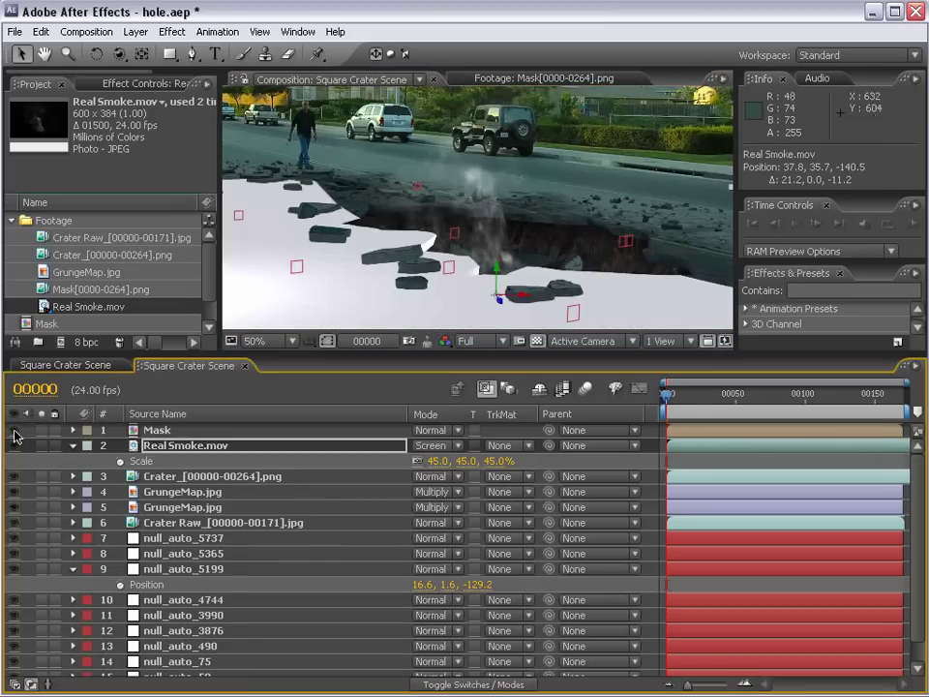
pyautogui.click(14, 431)
pyautogui.click(13, 430)
# Step: Hide the Mask layer and set Real Smoke.mov's track matte to Alpha Inverted Matte 'Mask'
pyautogui.click(15, 435)
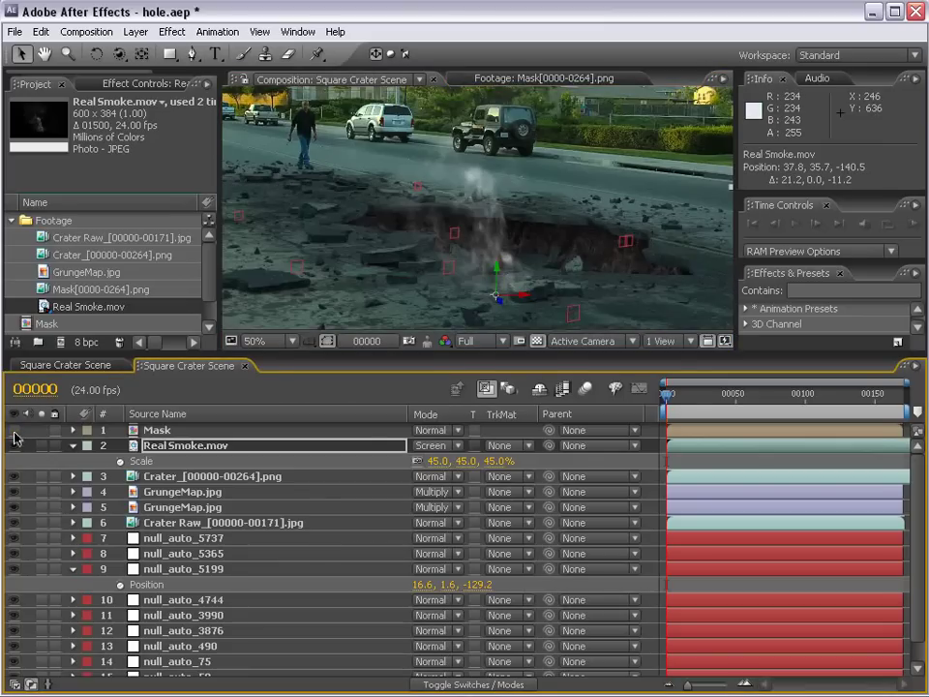
pyautogui.click(493, 445)
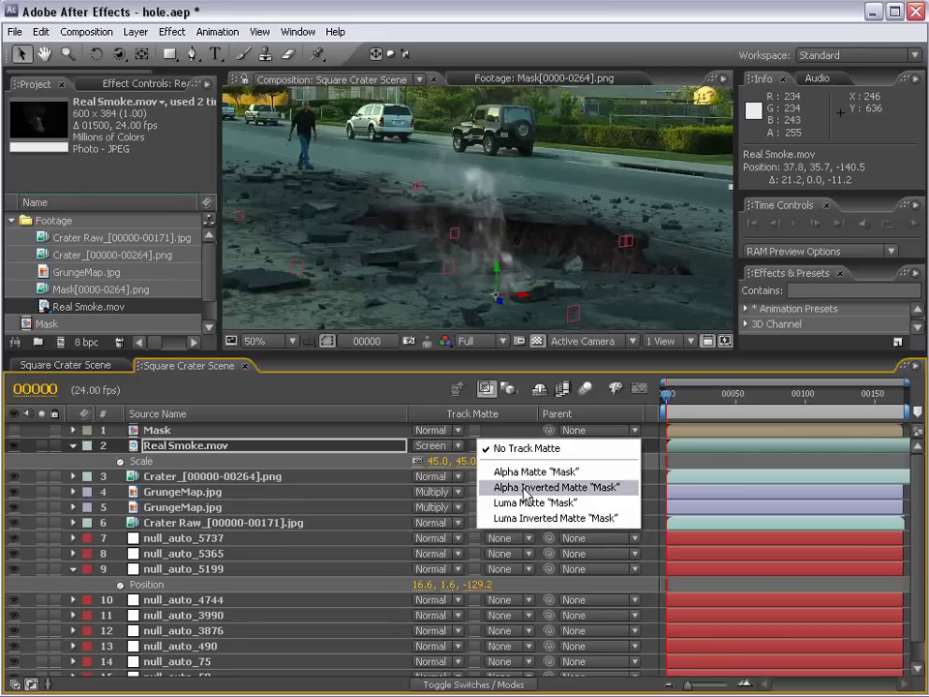
pyautogui.click(525, 488)
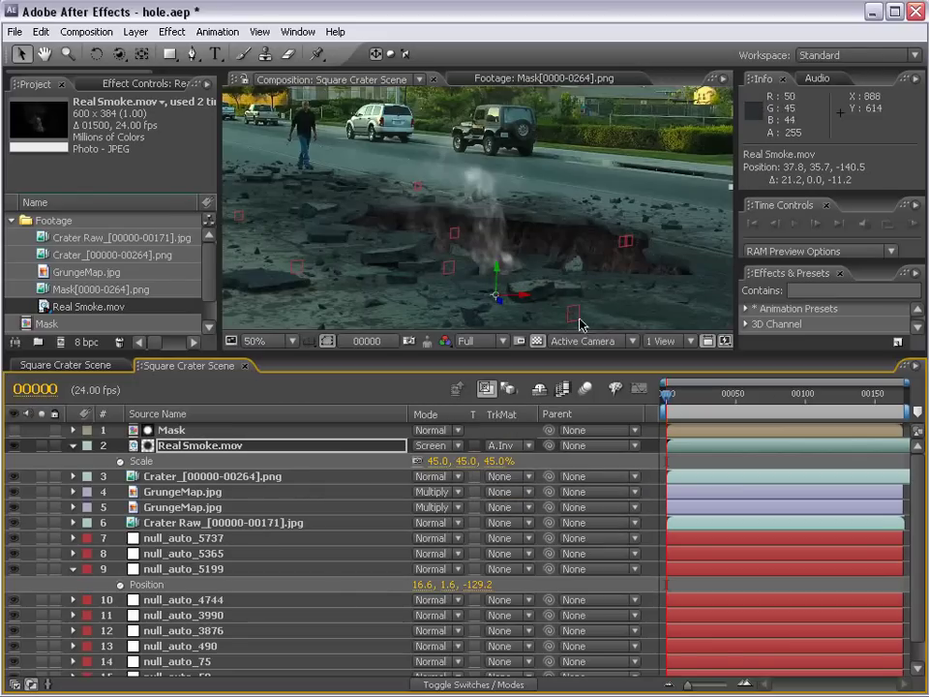
# Step: Scrub to frame 00119 and inspect the smoke hidden behind the crater edge
pyautogui.scroll(2, 581, 326)
pyautogui.moveTo(552, 278); pyautogui.dragTo(449, 213)
pyautogui.click(733, 396)
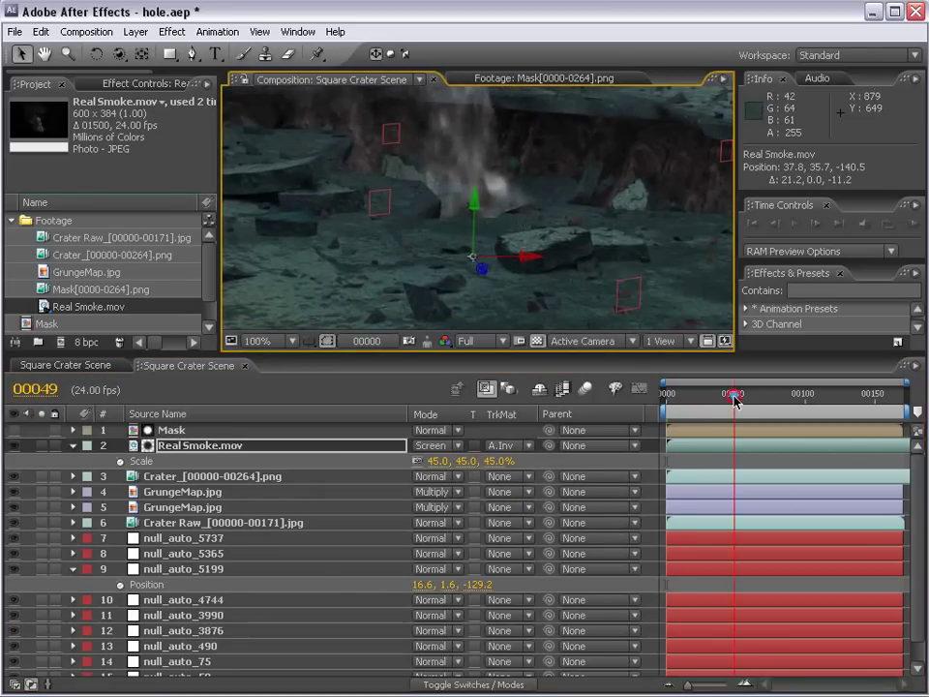
pyautogui.moveTo(734, 398); pyautogui.dragTo(833, 395)
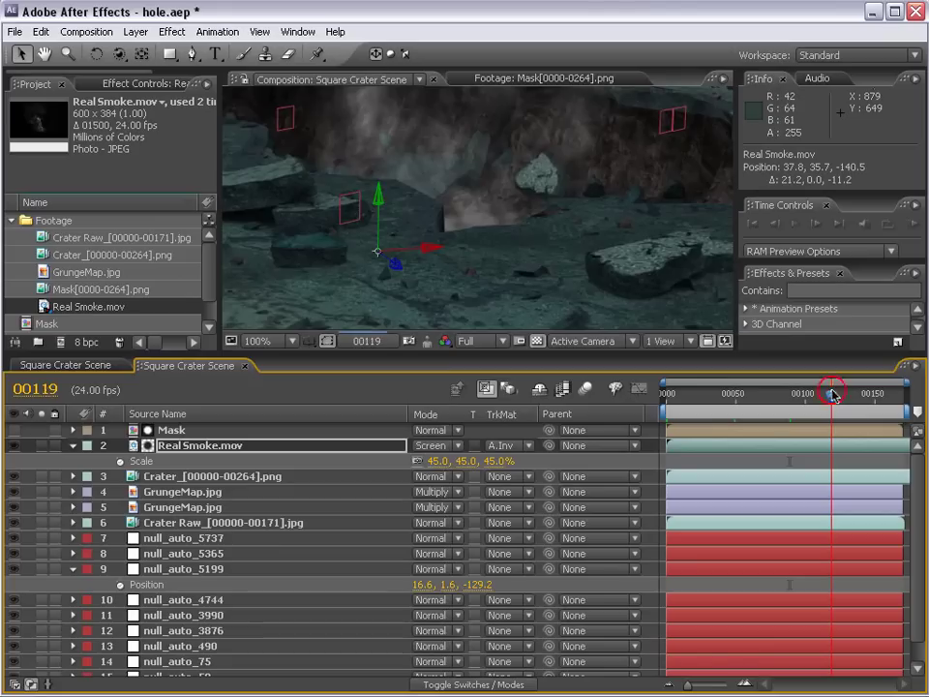
pyautogui.scroll(-4, 424, 233)
pyautogui.moveTo(481, 238); pyautogui.dragTo(488, 246)
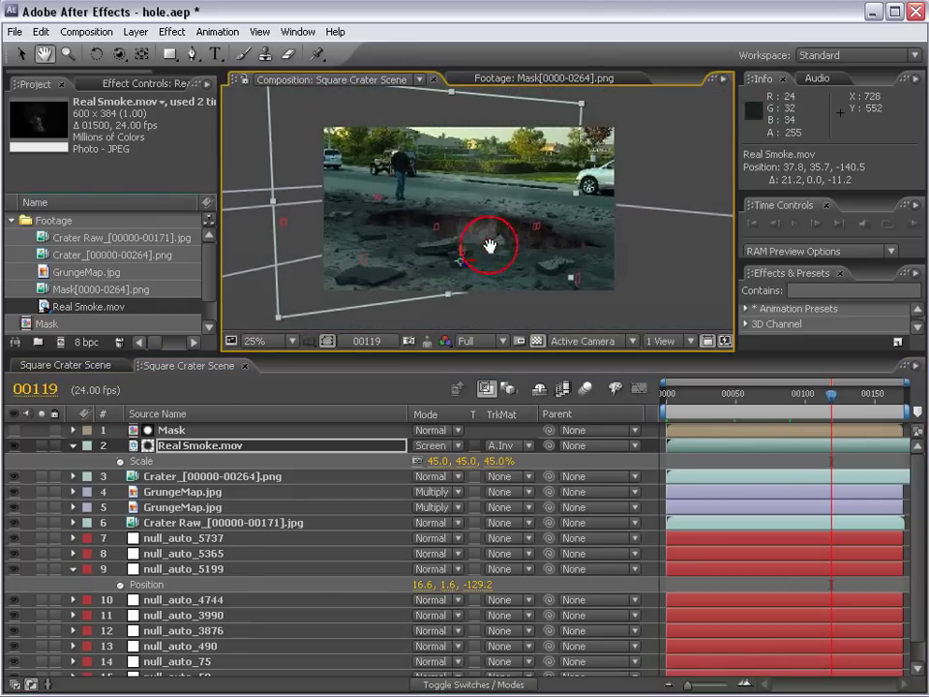
pyautogui.press('v')
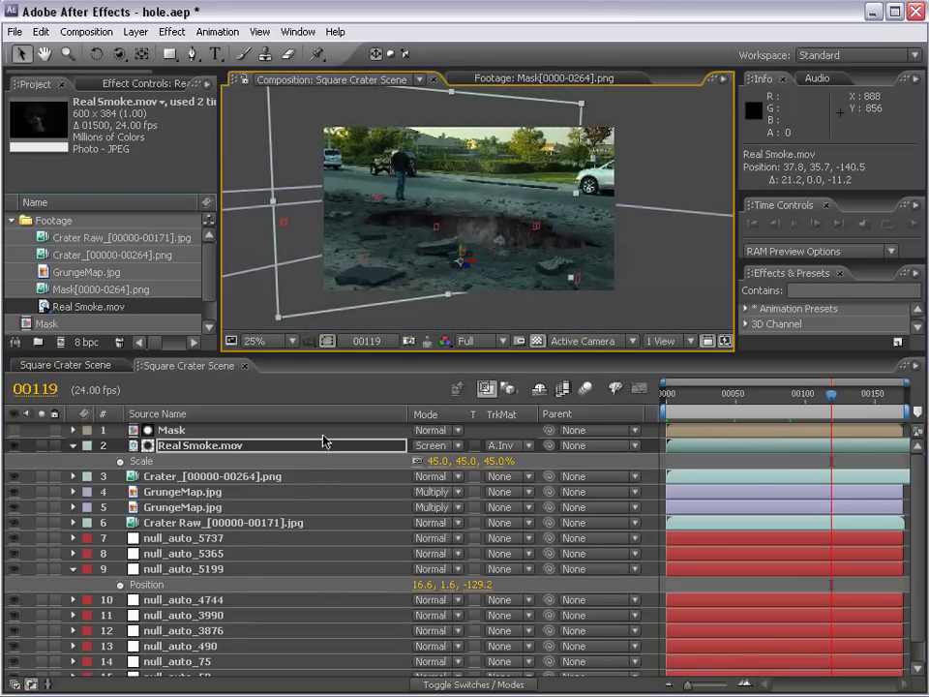
pyautogui.scroll(2, 450, 233)
# Step: Apply a Curves effect to Real Smoke.mov and bow the curve upward to brighten it
pyautogui.click(171, 31)
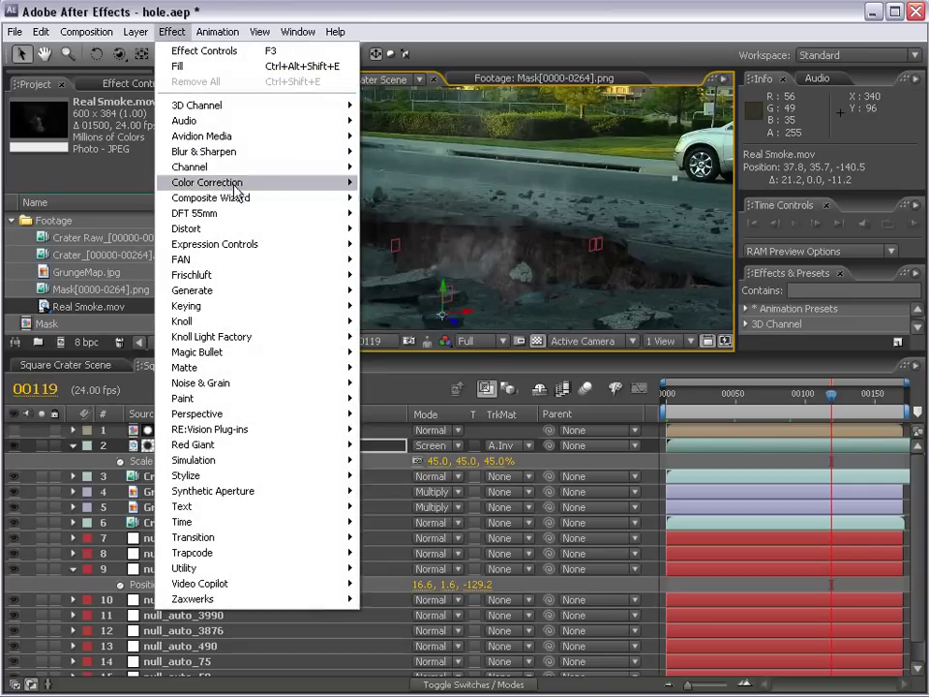
pyautogui.moveTo(233, 182)
pyautogui.click(387, 413)
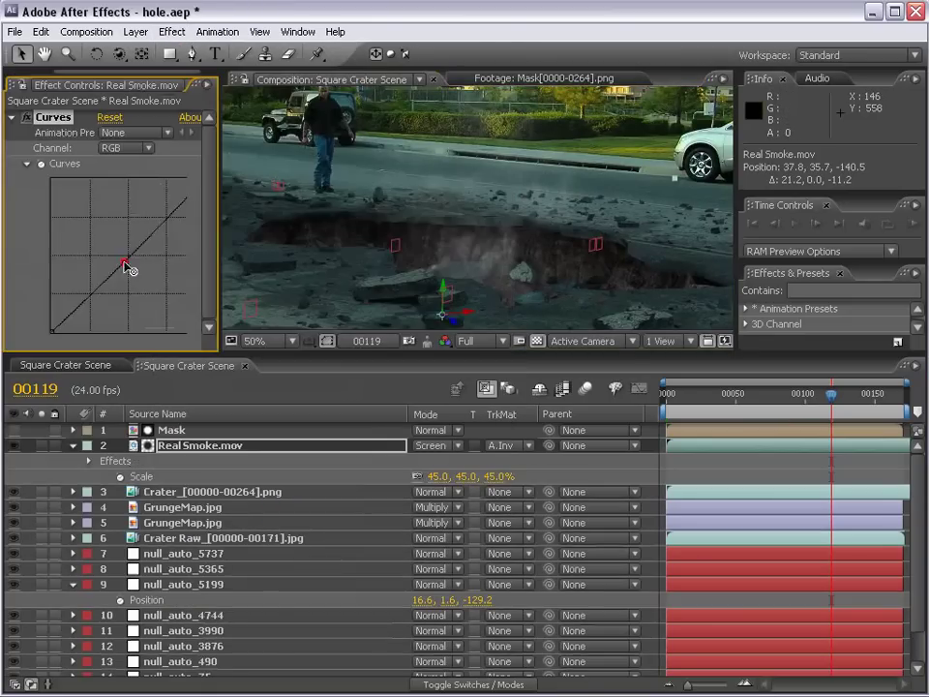
pyautogui.moveTo(124, 263); pyautogui.dragTo(120, 229)
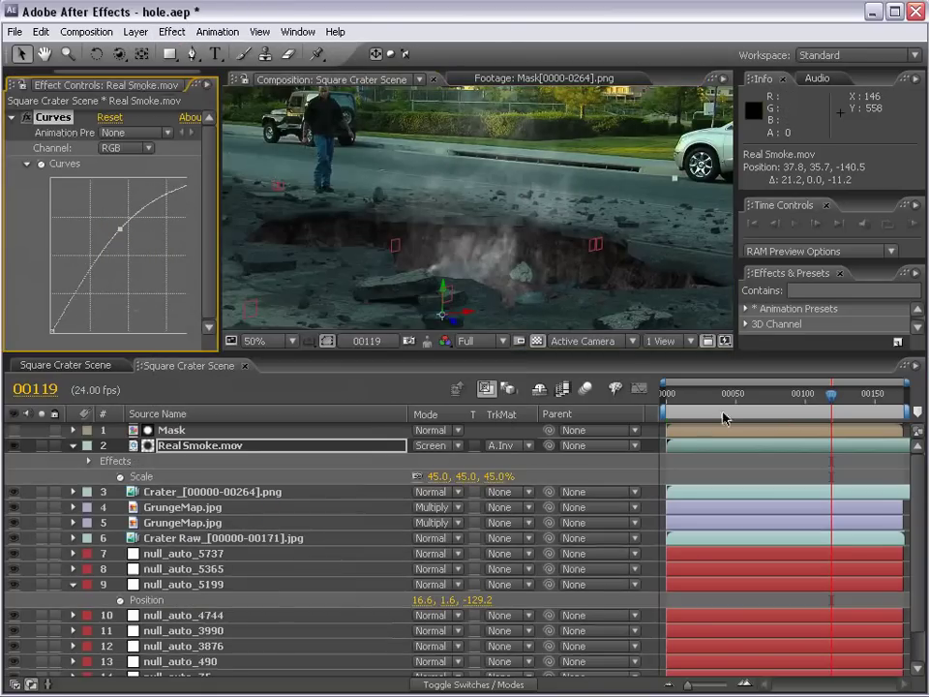
# Step: Start the smoke earlier in time, scale it to 33%, and nudge its position
pyautogui.moveTo(807, 451); pyautogui.dragTo(652, 458)
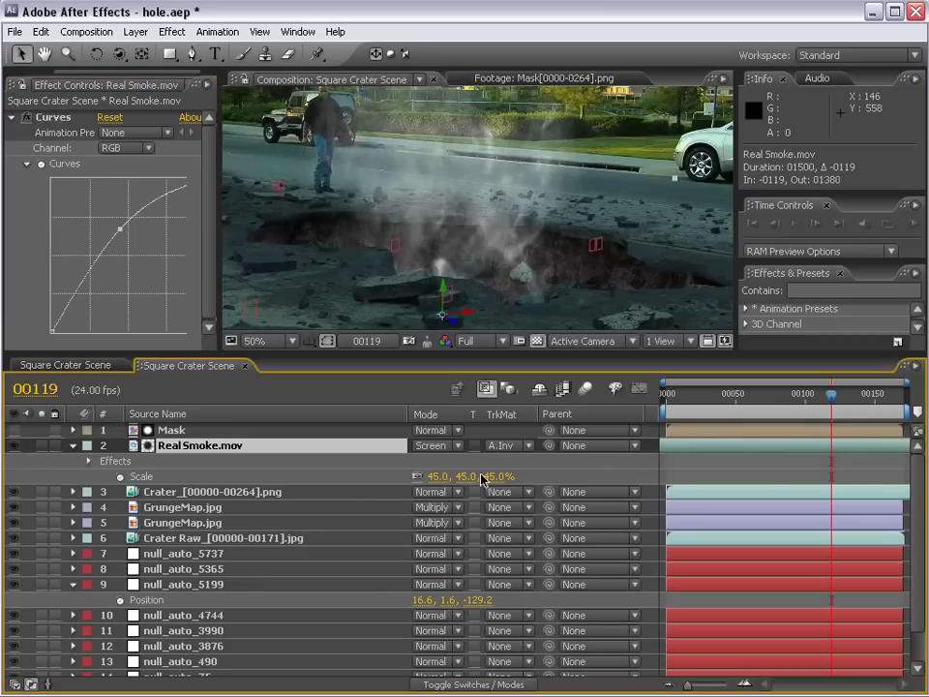
pyautogui.moveTo(481, 478); pyautogui.dragTo(456, 477)
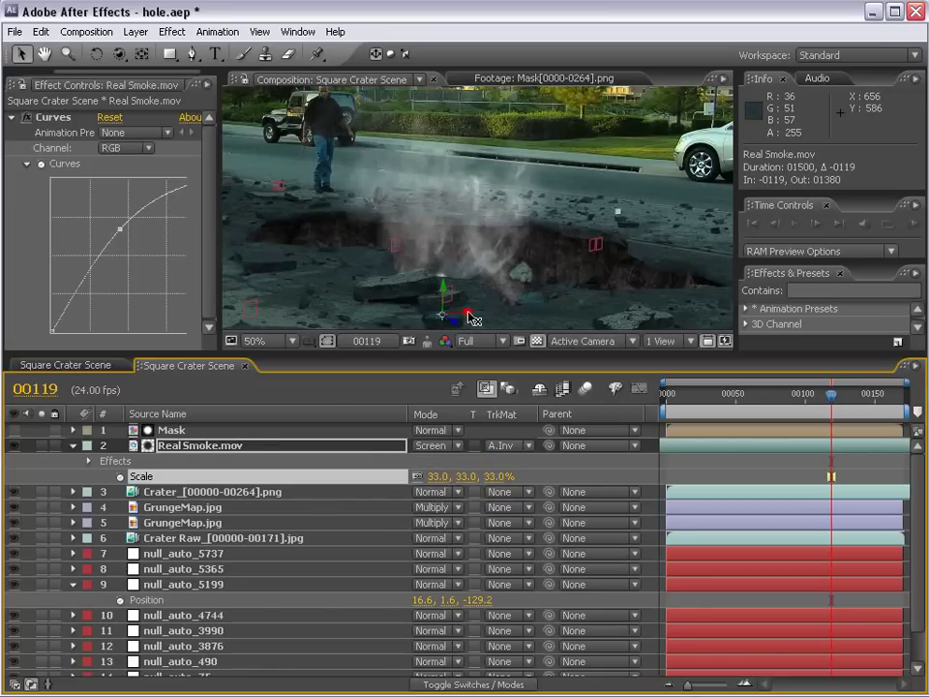
pyautogui.moveTo(473, 319); pyautogui.dragTo(468, 325)
pyautogui.hotkey('ctrl', 'd')
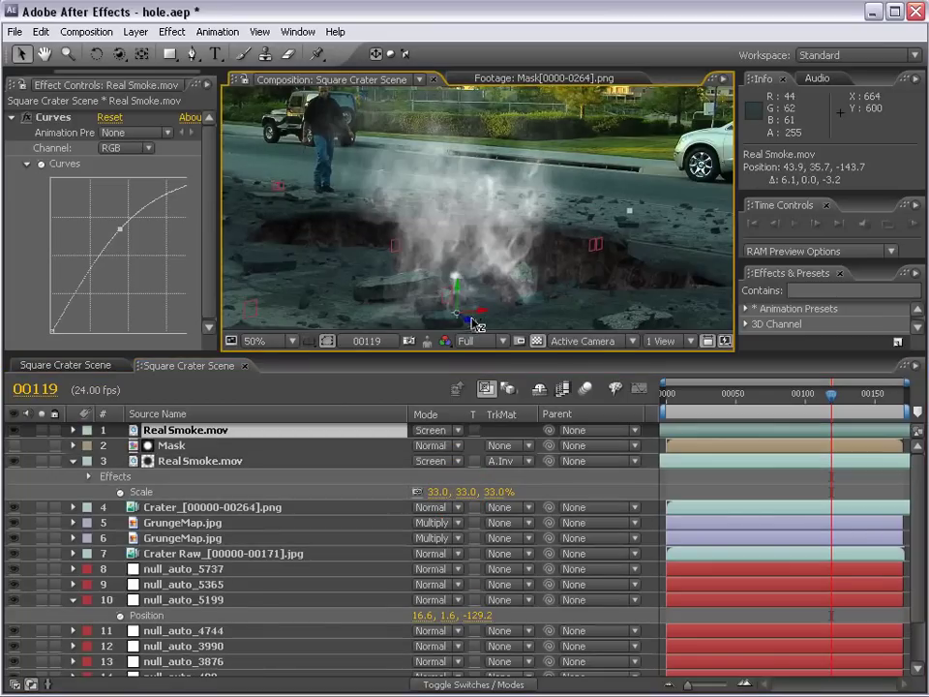
# Step: Duplicate the Mask and Real Smoke.mov layers together as a second pair
pyautogui.hotkey('ctrl', 'z')
pyautogui.click(174, 432)
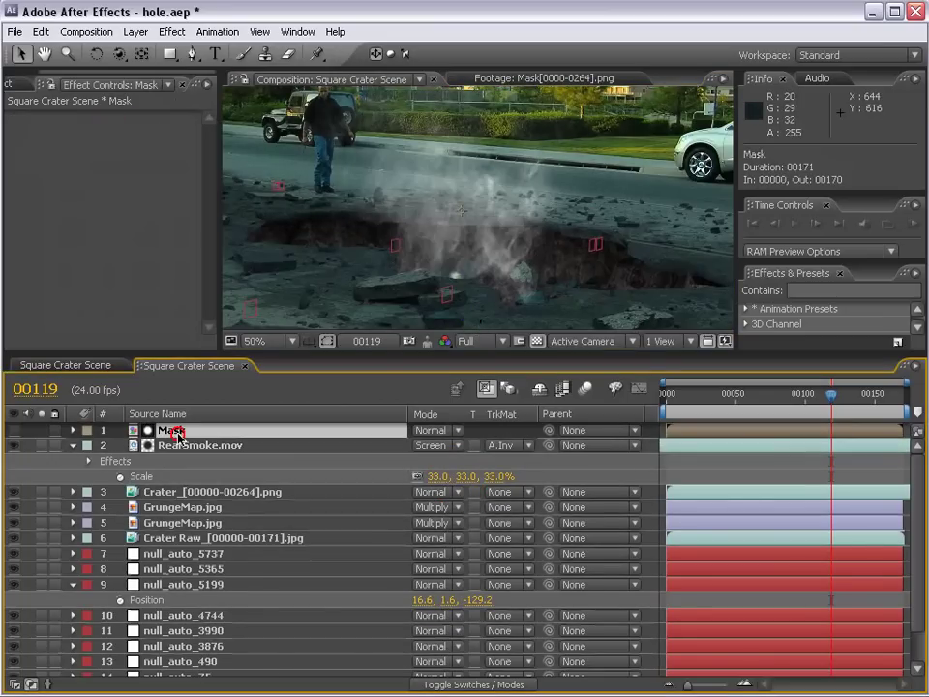
pyautogui.keyDown('shift'); pyautogui.click(177, 446); pyautogui.keyUp('shift')
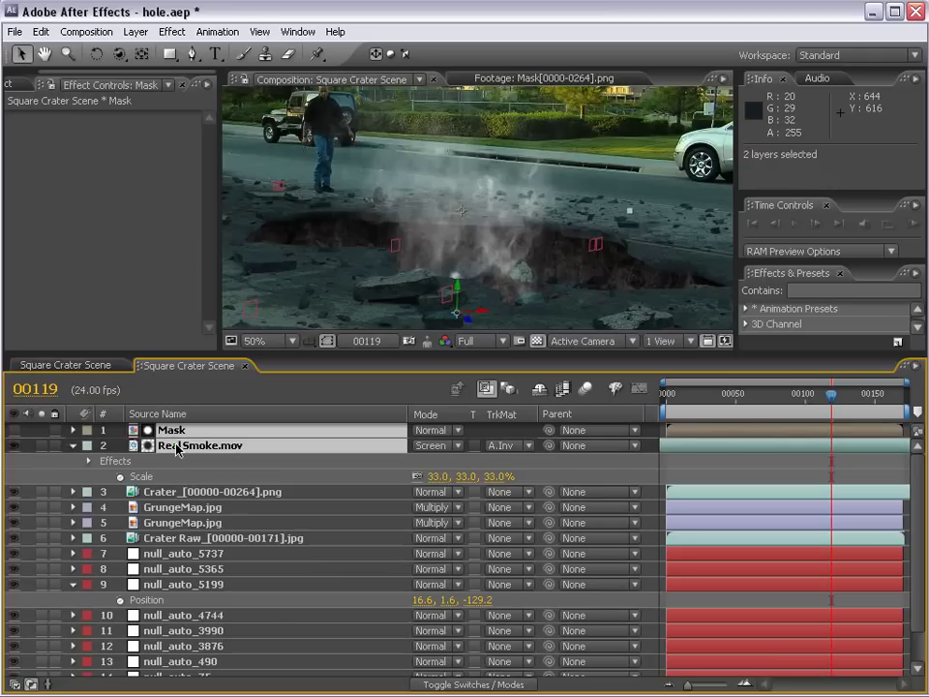
pyautogui.click(41, 32)
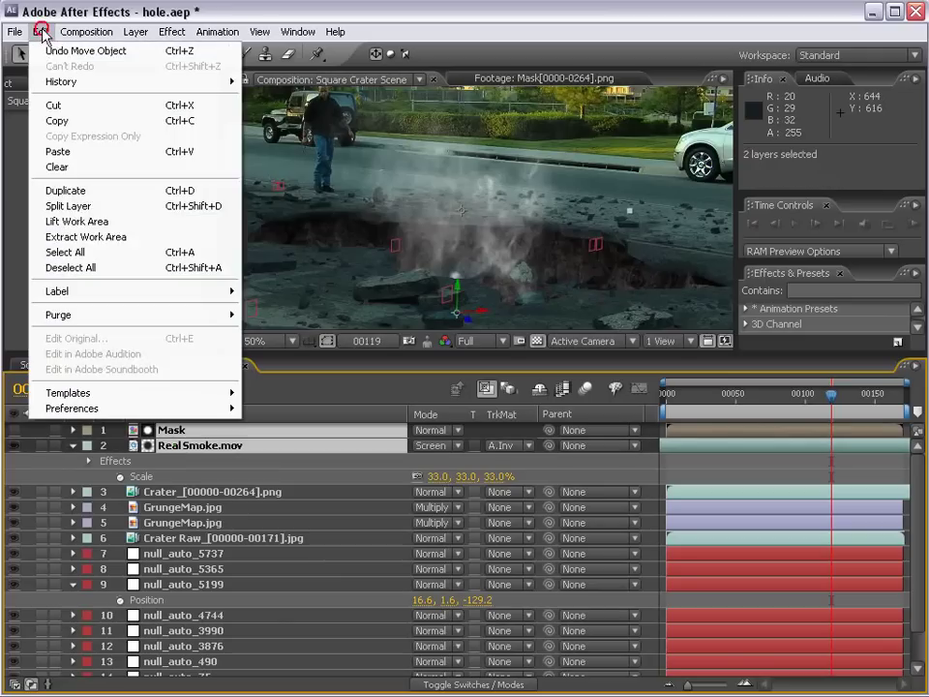
pyautogui.click(66, 191)
# Step: Move the smoke copy right, scale it to 21%, start it earlier, and rotate it 61.1°
pyautogui.click(194, 445)
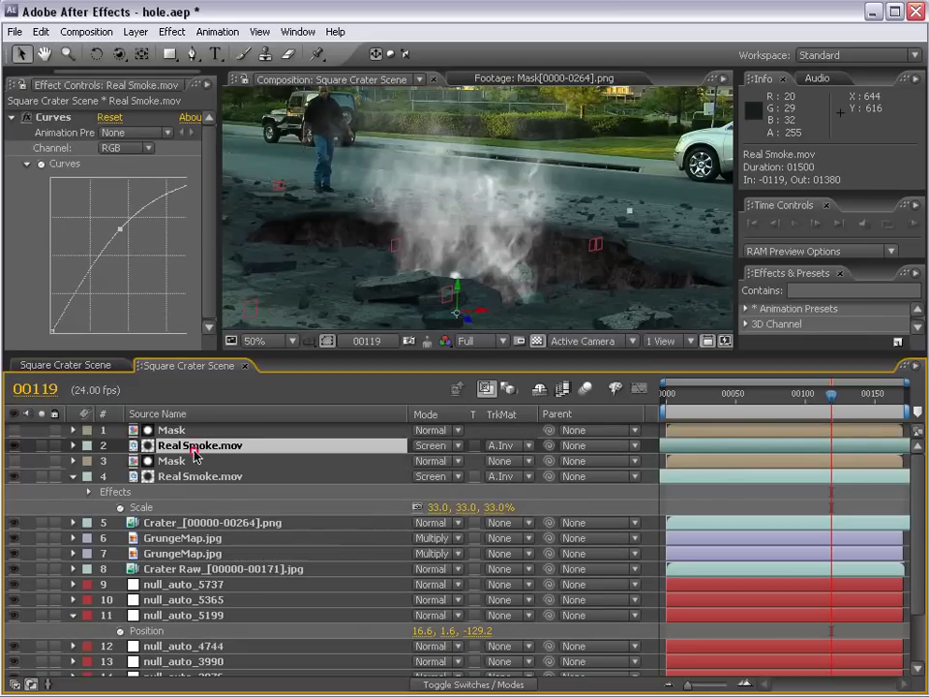
pyautogui.moveTo(484, 317); pyautogui.dragTo(528, 301)
pyautogui.press('s')
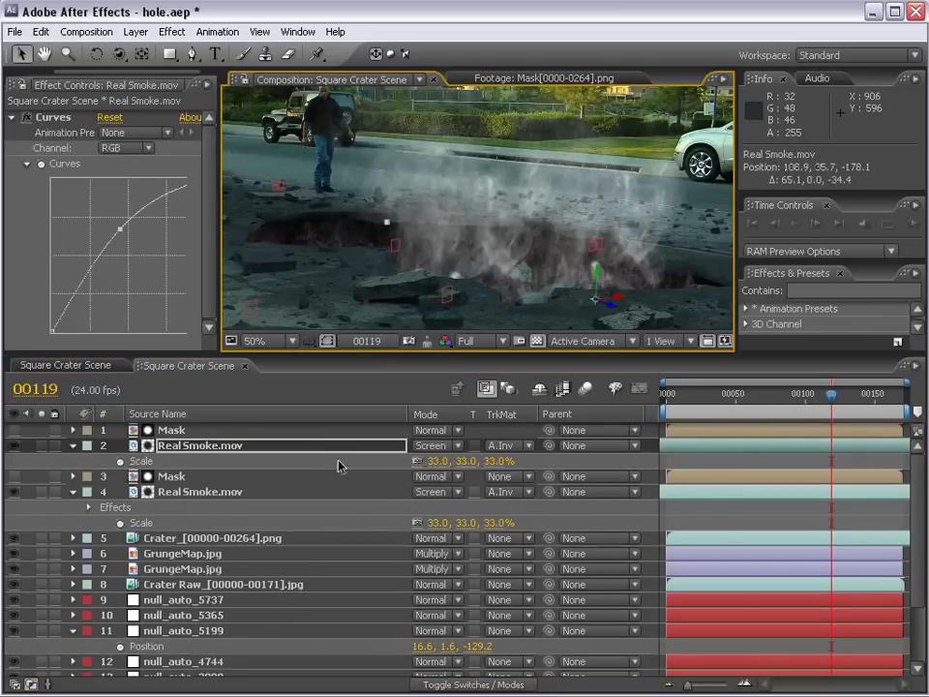
pyautogui.moveTo(464, 463); pyautogui.dragTo(453, 463)
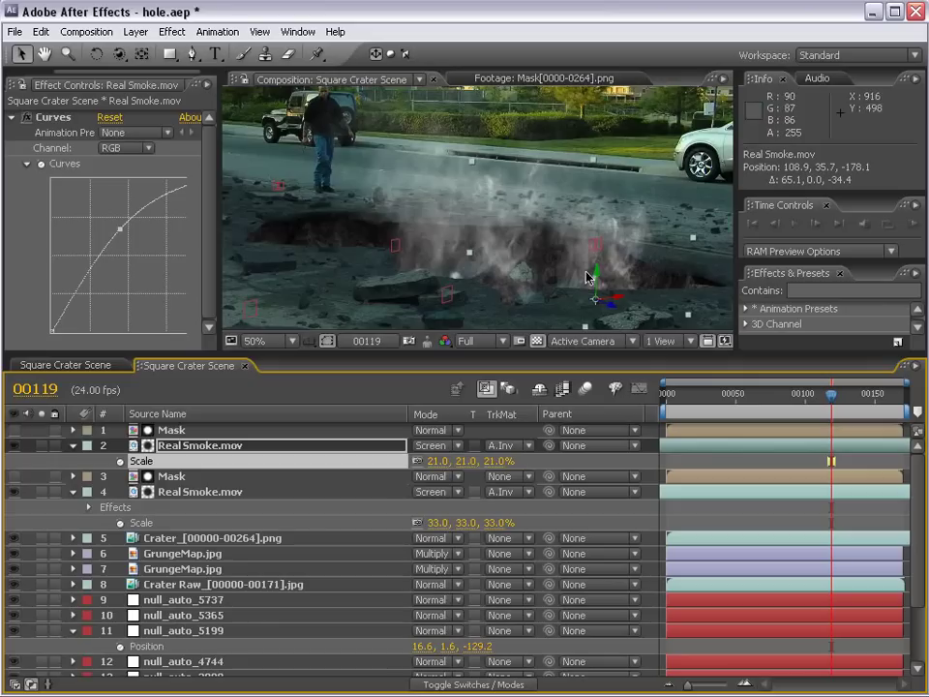
pyautogui.moveTo(789, 452); pyautogui.dragTo(668, 416)
pyautogui.press('w')
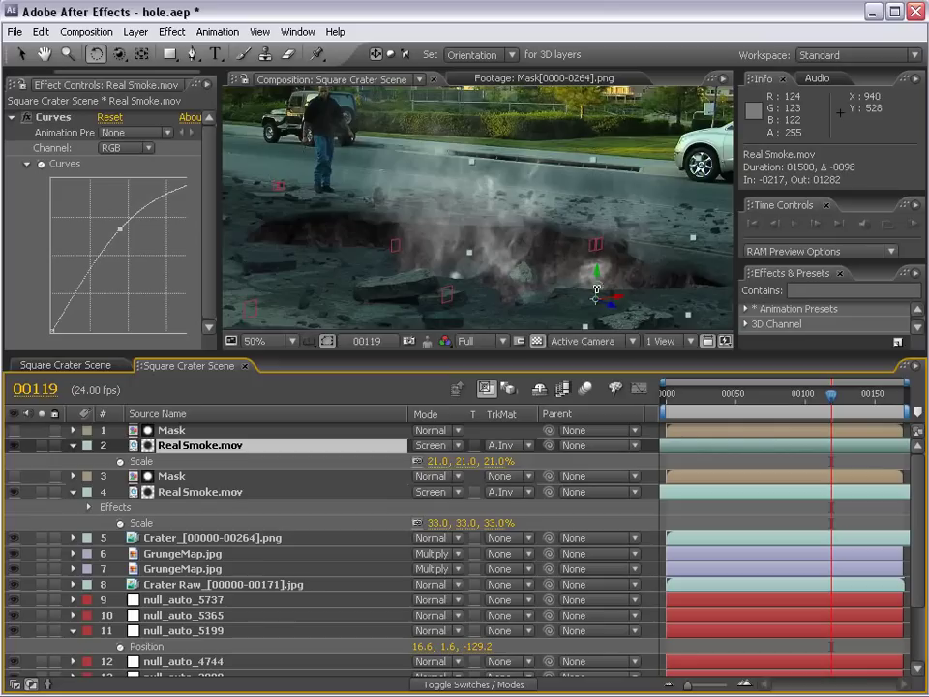
pyautogui.moveTo(597, 291)
pyautogui.mouseDown()
pyautogui.moveTo(565, 293)
pyautogui.moveTo(582, 297)
pyautogui.mouseUp()
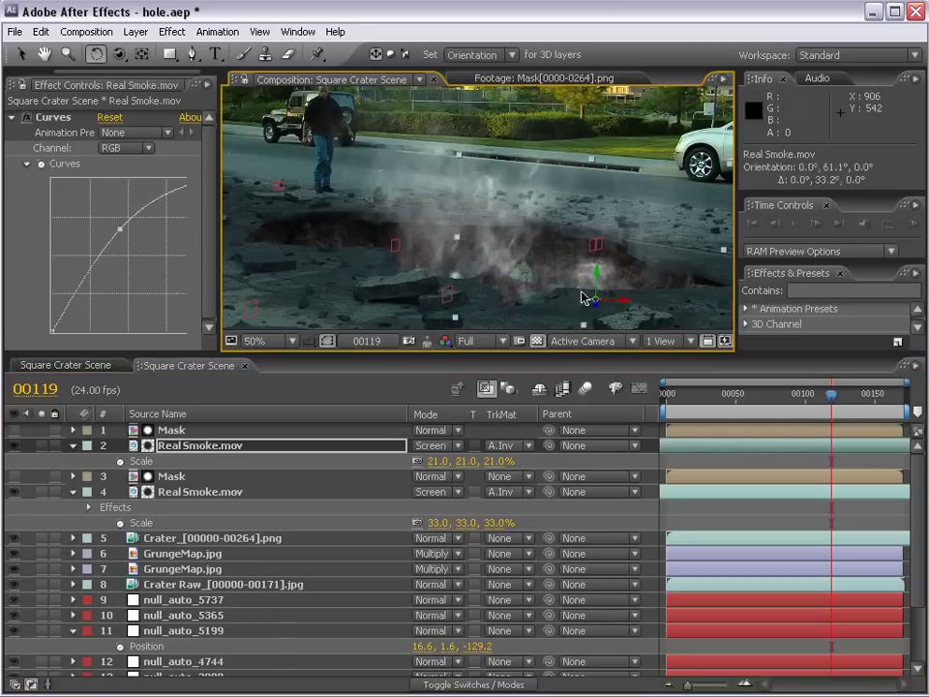
# Step: Raise the red channel curve on the copied smoke's Curves effect
pyautogui.click(177, 443)
pyautogui.click(162, 429)
pyautogui.click(179, 445)
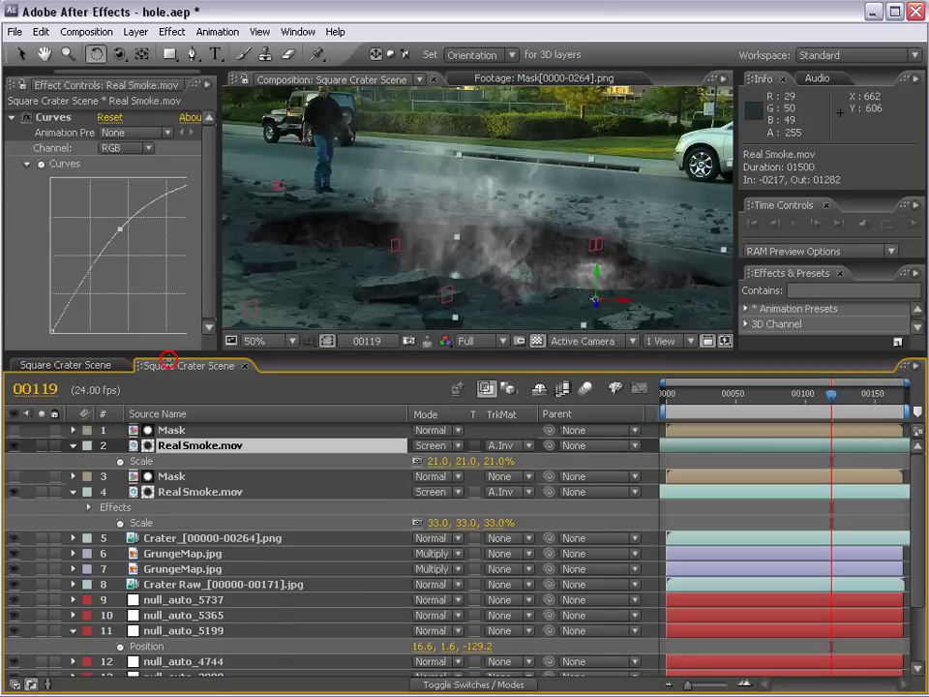
pyautogui.click(124, 150)
pyautogui.click(116, 148)
pyautogui.click(112, 164)
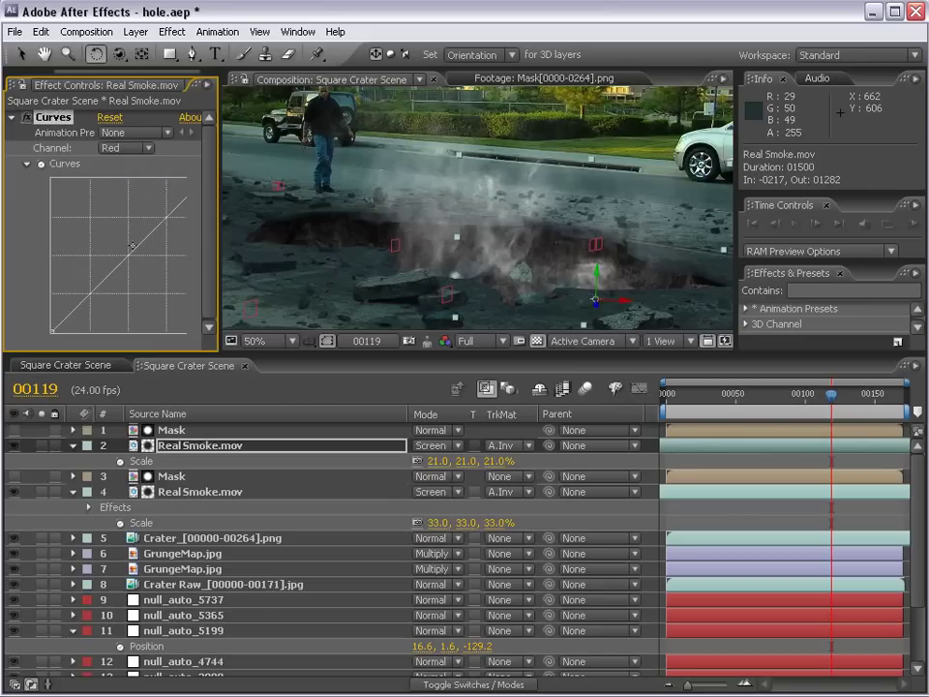
pyautogui.moveTo(131, 239); pyautogui.dragTo(143, 258)
# Step: Pull the blue channel curve down for an orange, fiery tint
pyautogui.click(124, 148)
pyautogui.click(129, 182)
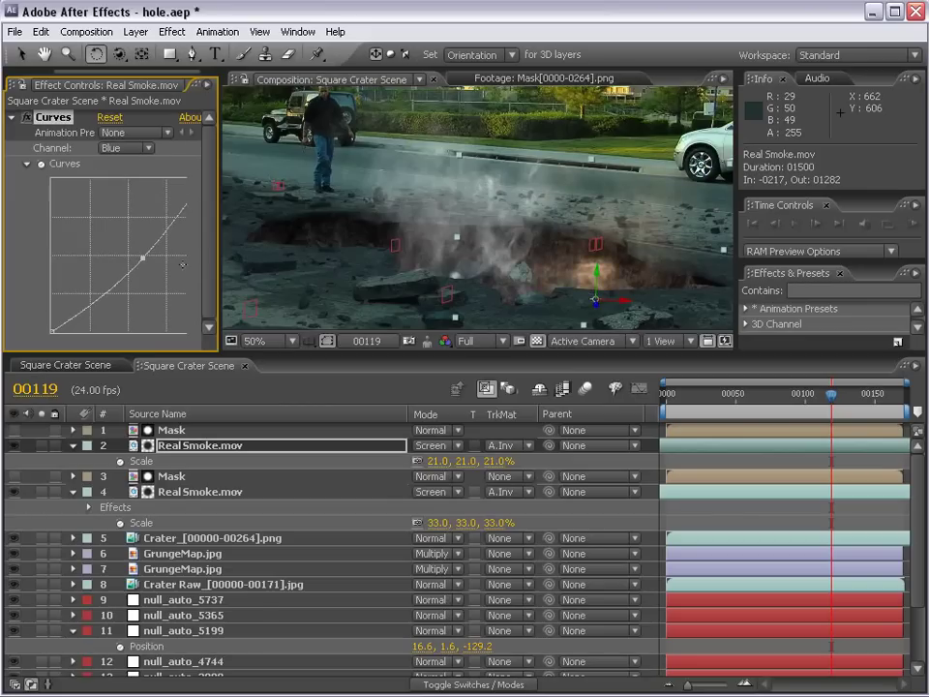
pyautogui.moveTo(220, 264); pyautogui.dragTo(251, 264)
# Step: Pan the view to the crater and scrub back to the first frame
pyautogui.moveTo(639, 261); pyautogui.dragTo(578, 227)
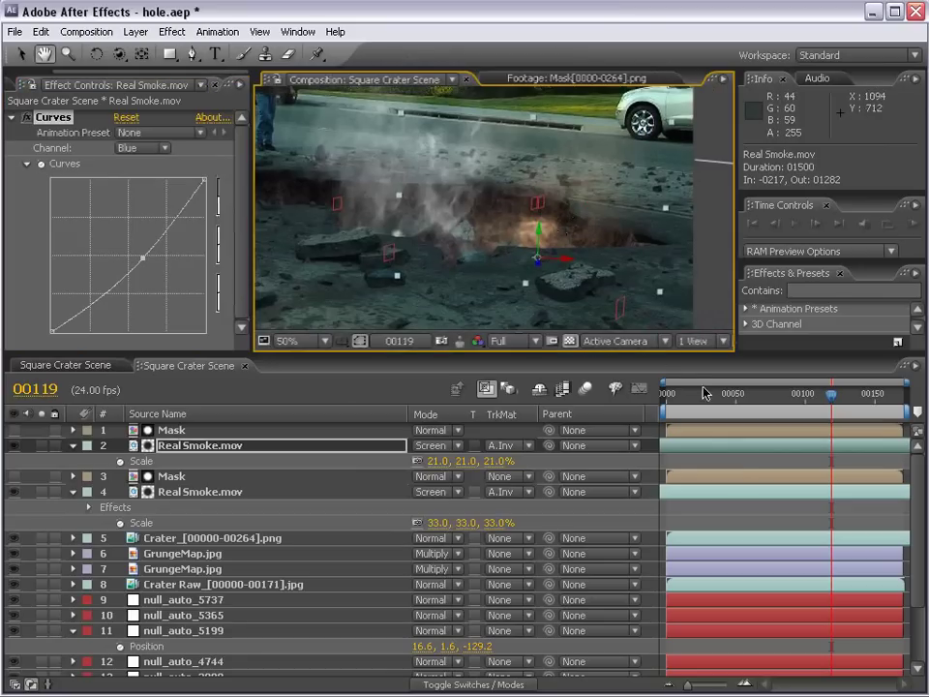
pyautogui.click(791, 401)
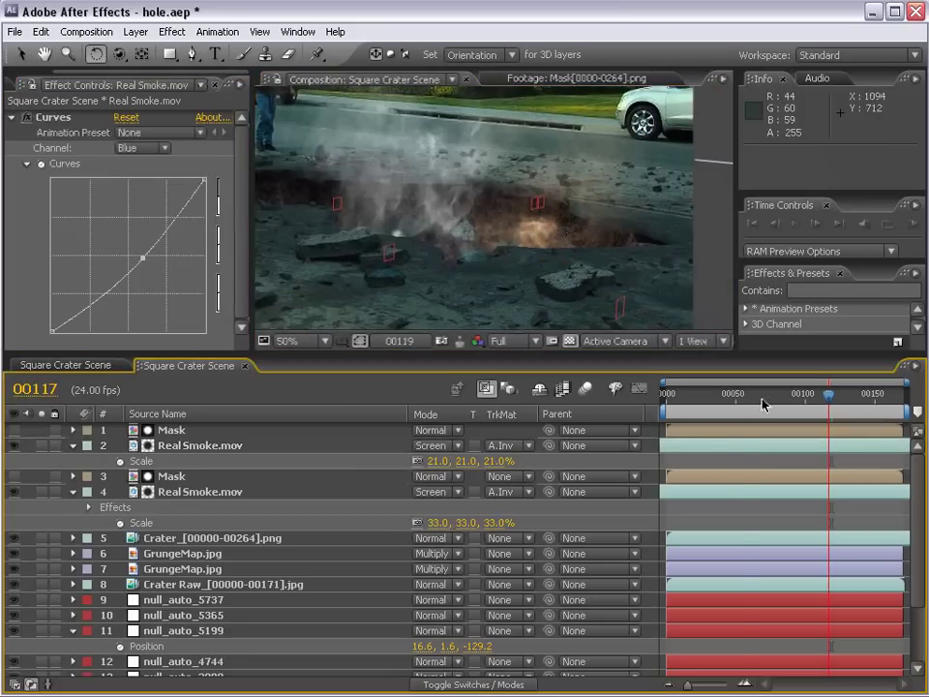
pyautogui.moveTo(742, 406); pyautogui.dragTo(670, 408)
pyautogui.click(666, 407)
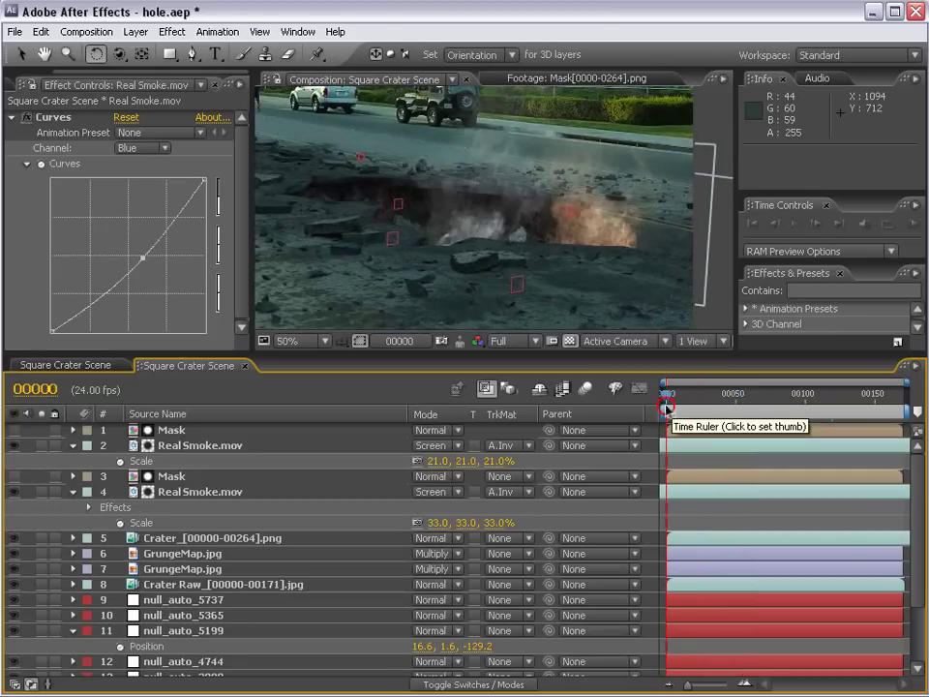
# Step: Move the upper Real Smoke layer left over the crater and scale it to 16%
pyautogui.click(221, 447)
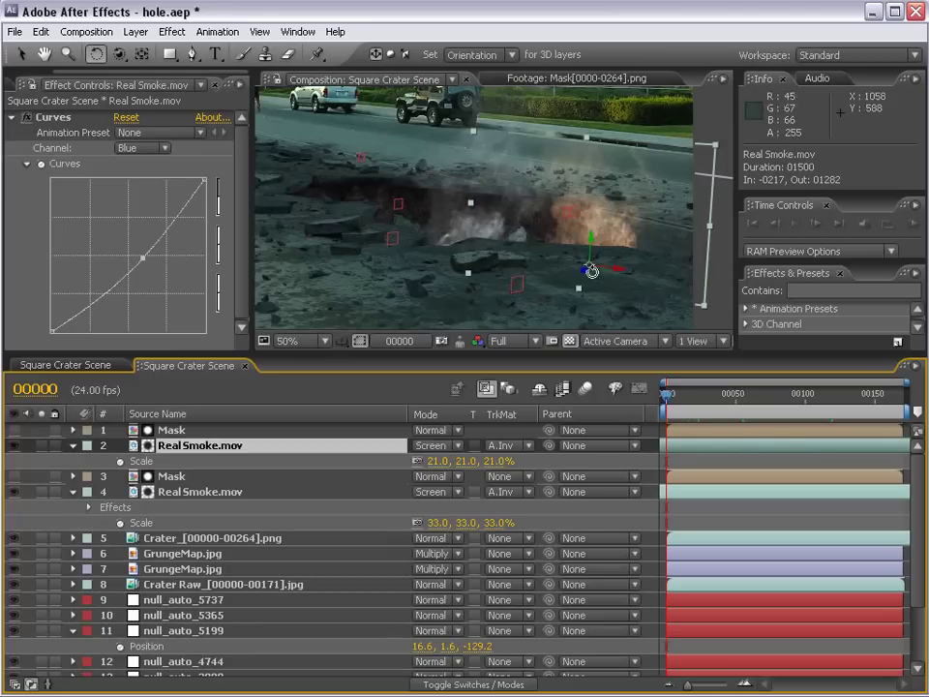
pyautogui.press('v')
pyautogui.moveTo(624, 273); pyautogui.dragTo(596, 271)
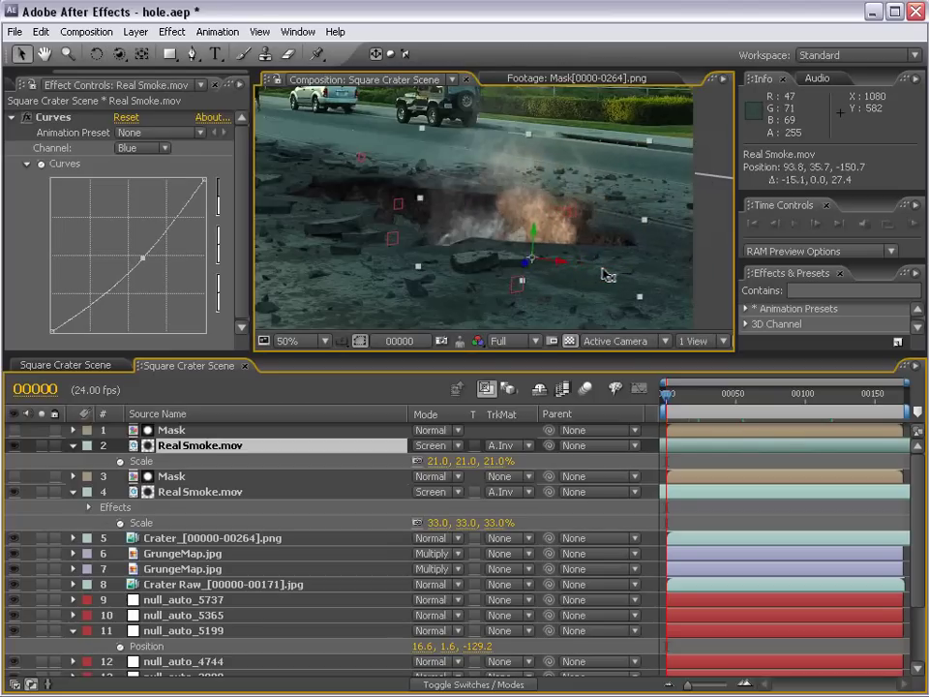
pyautogui.press('Return')
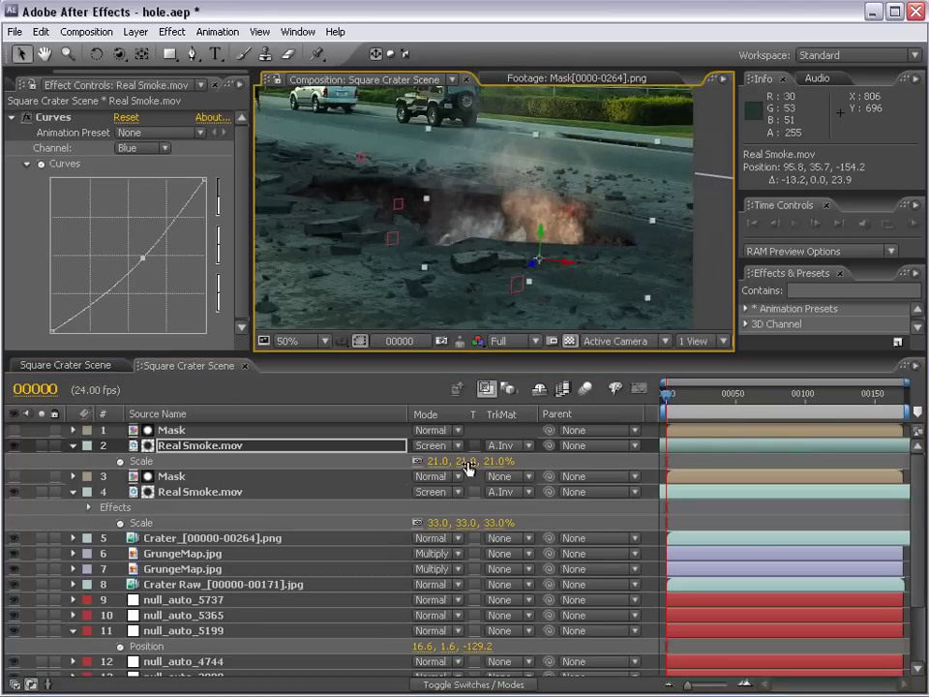
pyautogui.moveTo(469, 468); pyautogui.dragTo(463, 468)
# Step: Shift the lower Real Smoke layer left into the crater, to position 45.1, 35.7, -111.3
pyautogui.click(675, 494)
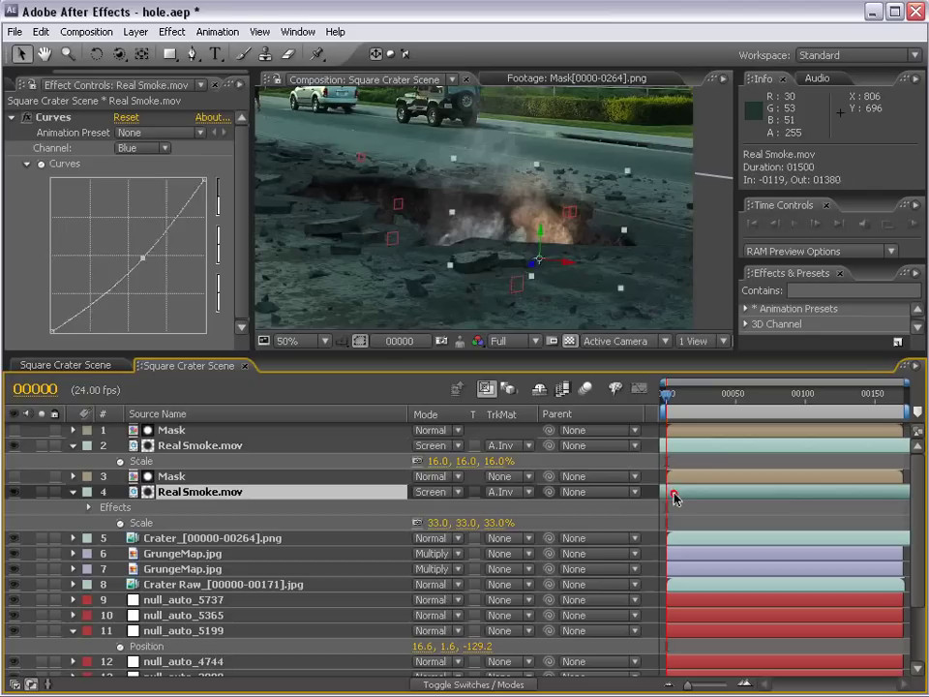
pyautogui.moveTo(482, 272); pyautogui.dragTo(419, 256)
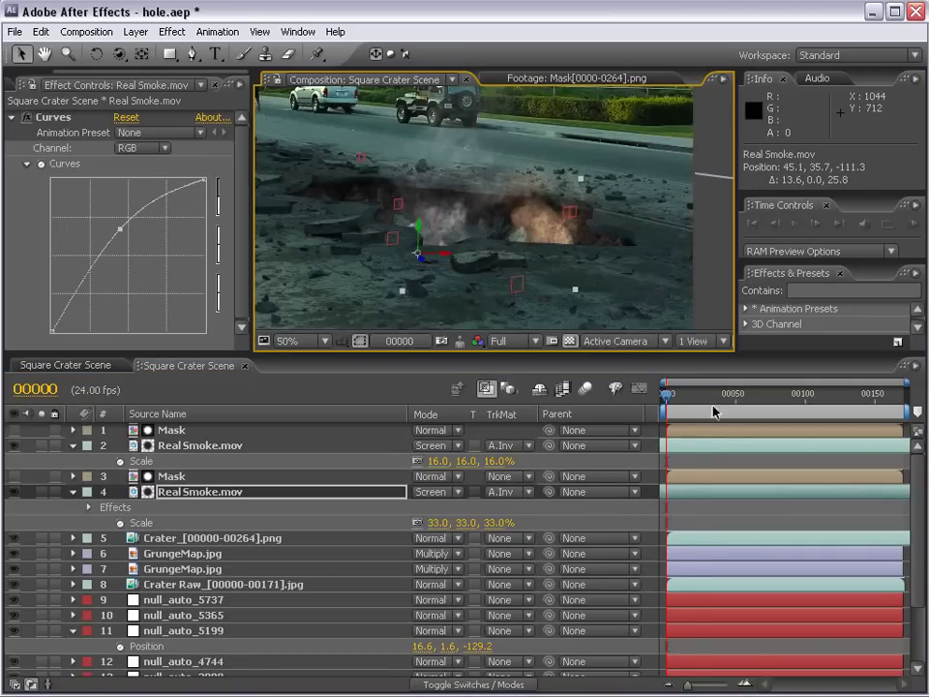
pyautogui.click(697, 393)
pyautogui.moveTo(704, 393); pyautogui.dragTo(818, 411)
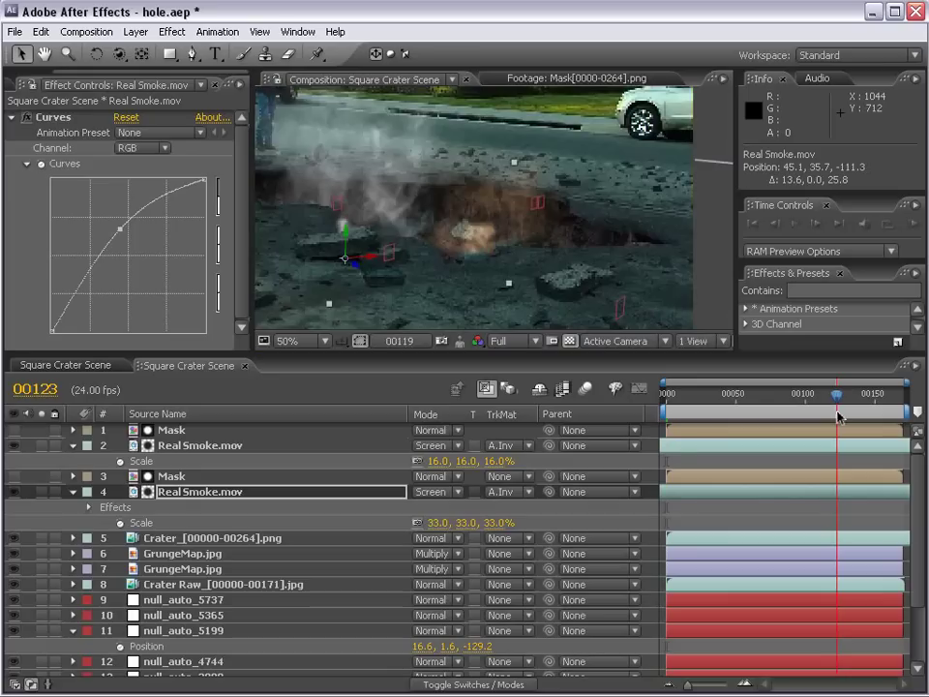
# Step: Set RAM preview Skip to 1 and play a maximized preview of the smoking crater
pyautogui.scroll(-2, 501, 263)
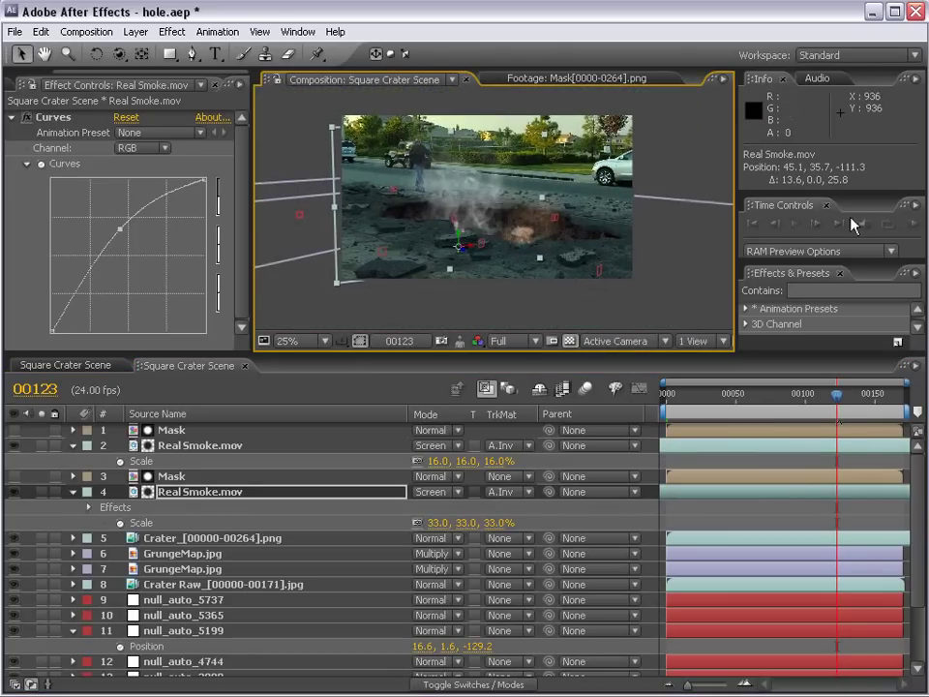
pyautogui.click(856, 224)
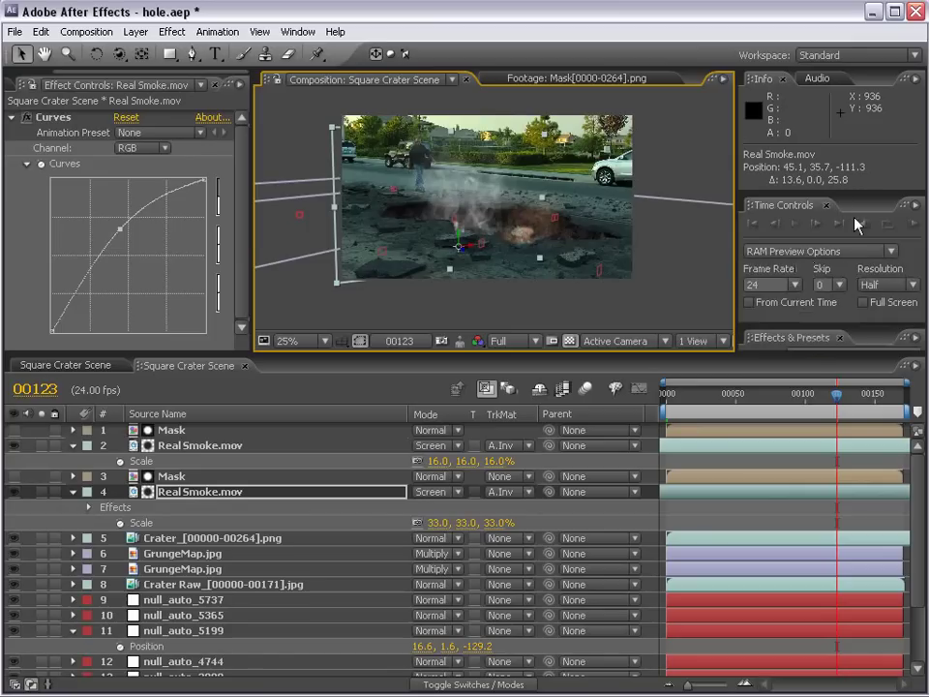
pyautogui.moveTo(823, 284); pyautogui.dragTo(830, 284)
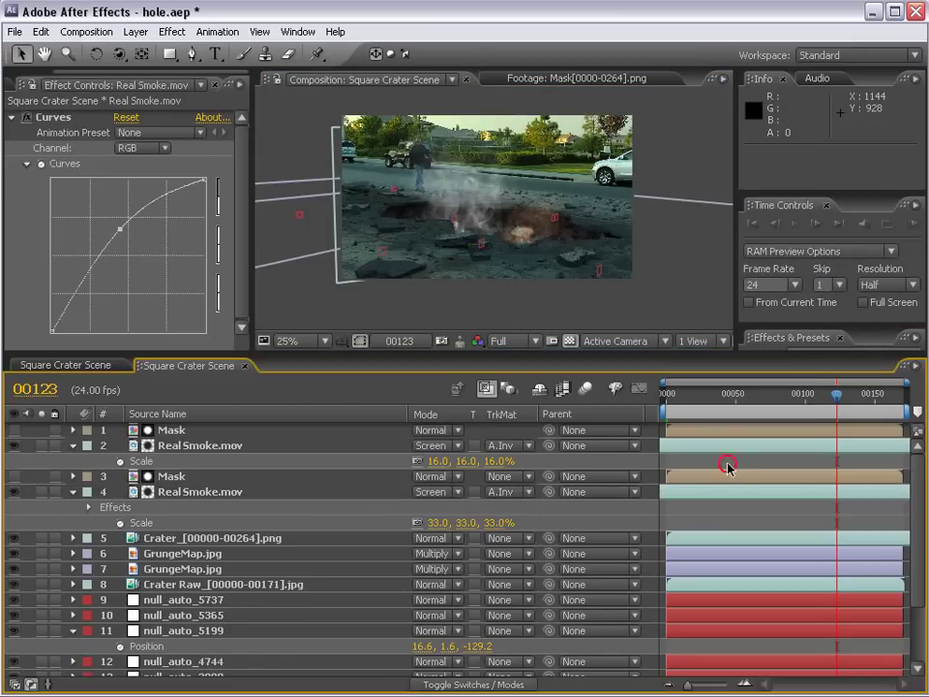
pyautogui.press('KP_0')
pyautogui.press('`')
pyautogui.scroll(2, 585, 321)
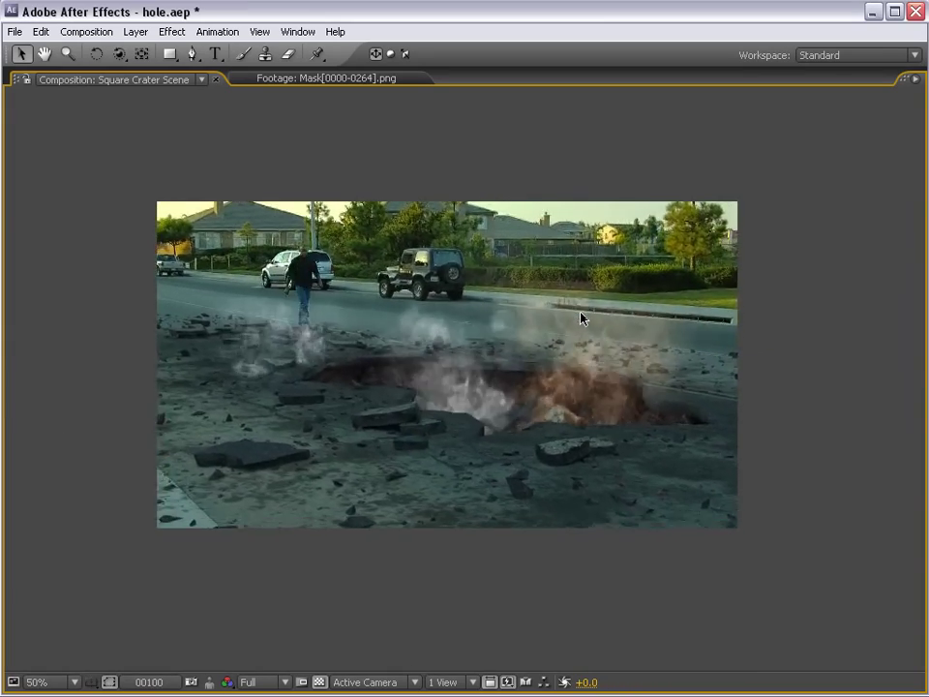
# Step: Stop the preview, restore the normal layout and go to frame 00039
pyautogui.click(497, 316)
pyautogui.press('`')
pyautogui.click(702, 405)
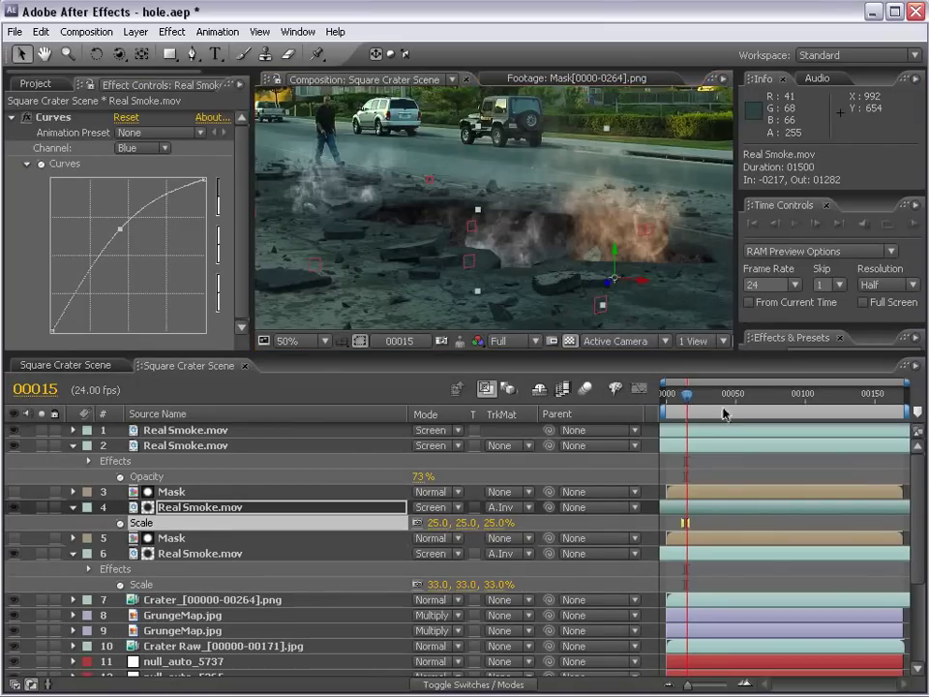
pyautogui.click(722, 407)
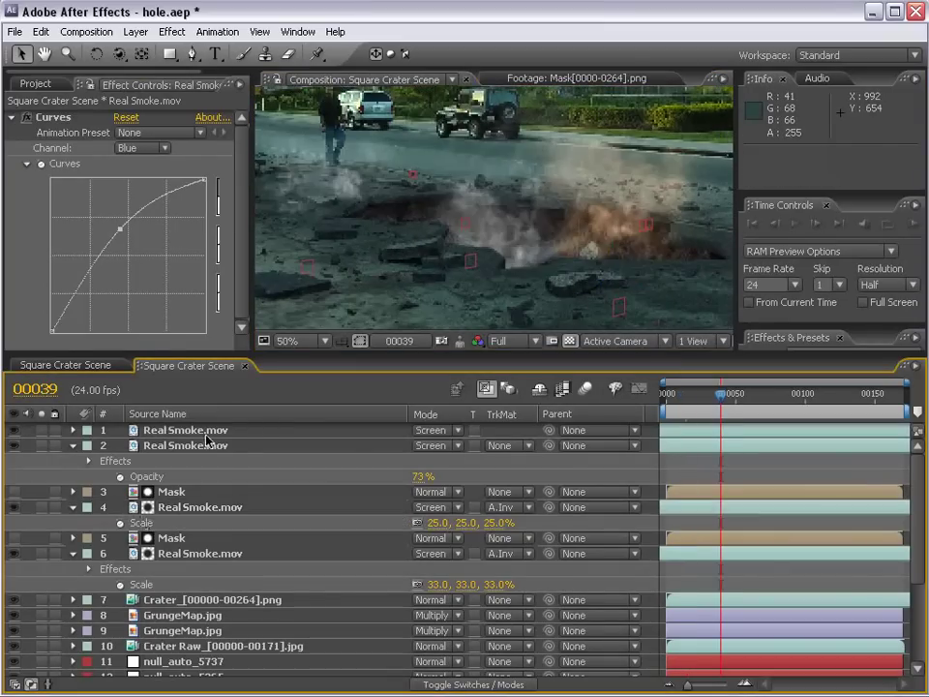
# Step: Collapse all layer properties, select the top Real Smoke layer and show the Project panel
pyautogui.hotkey('ctrl', 'a')
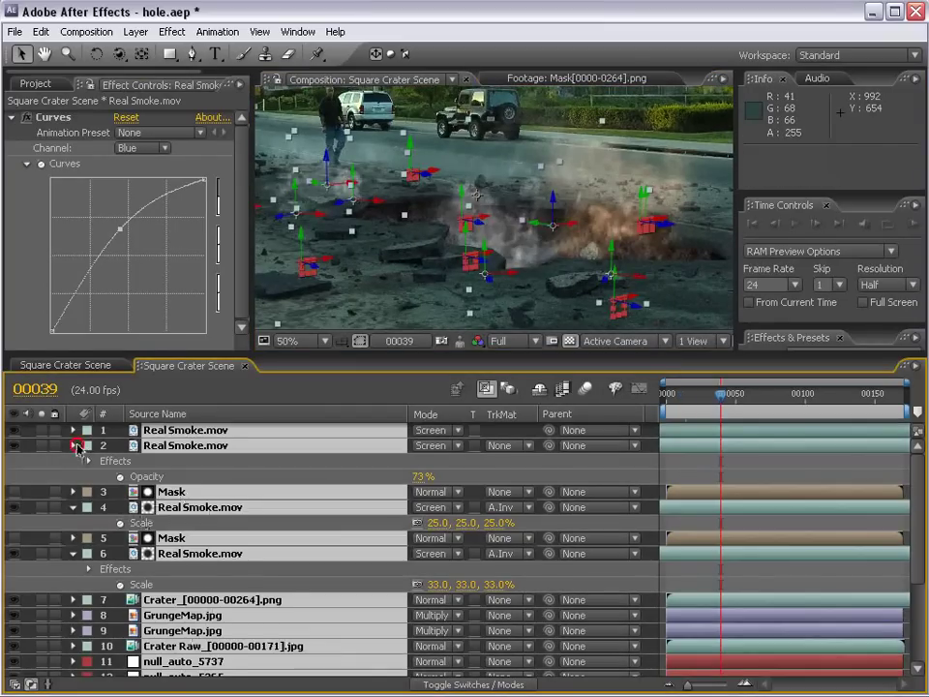
pyautogui.click(75, 446)
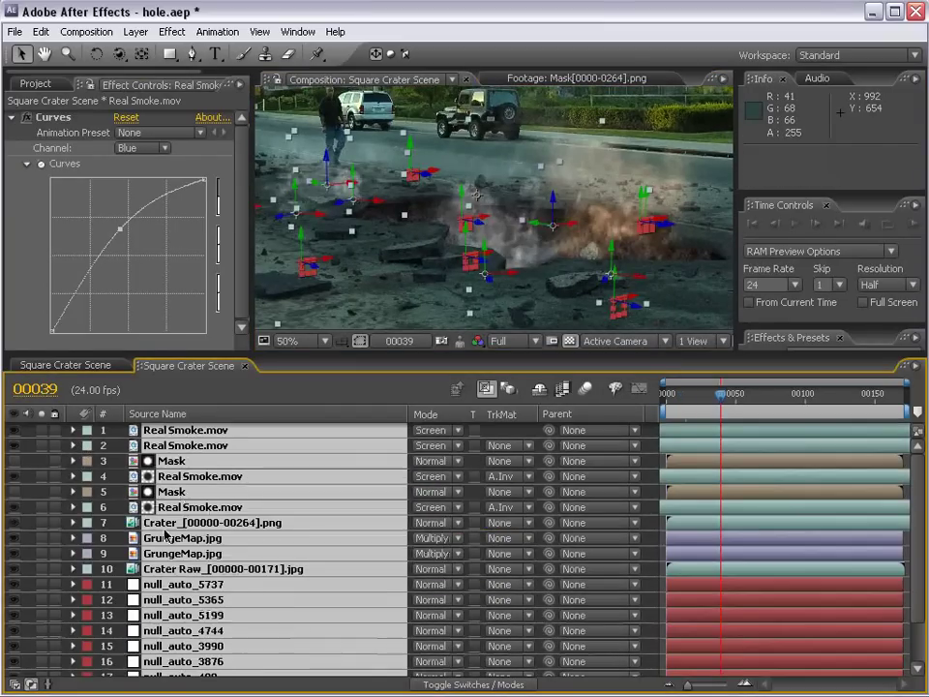
pyautogui.click(240, 433)
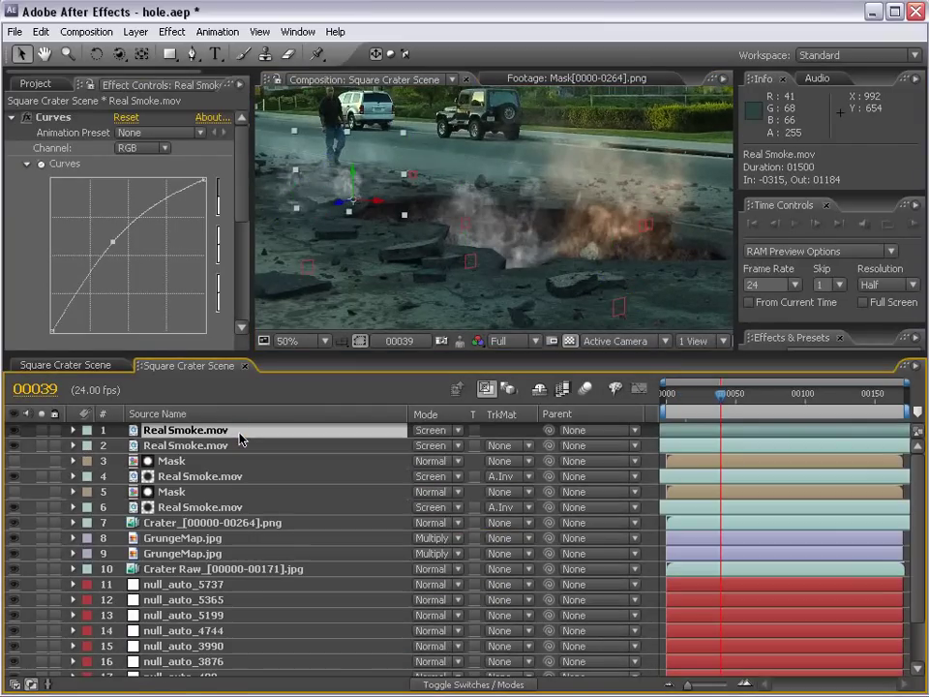
pyautogui.click(31, 87)
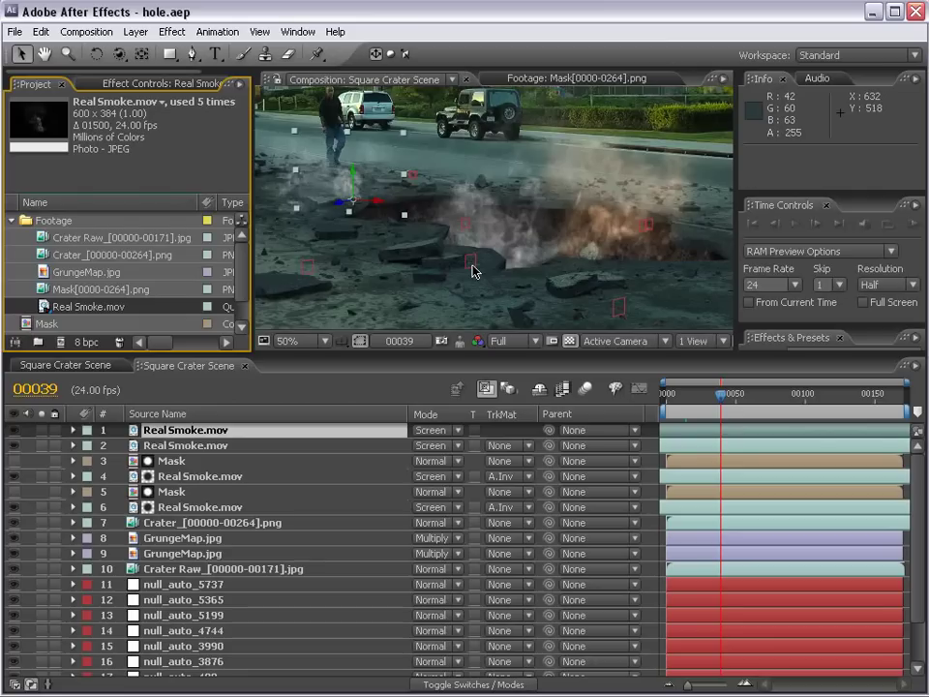
pyautogui.click(474, 244)
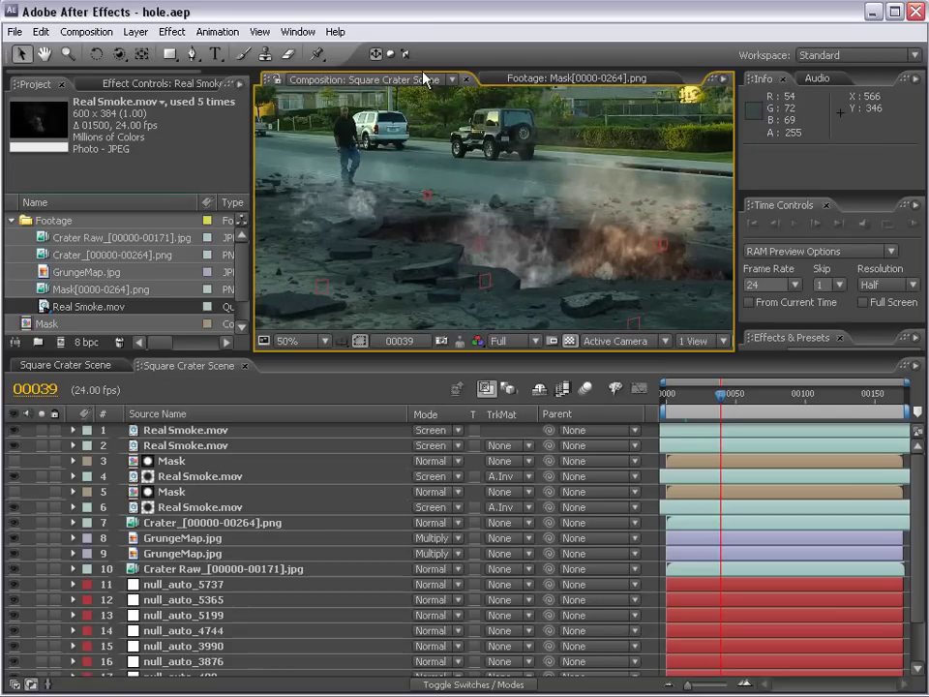
# Step: Browse the Video Copilot products page in Firefox and nudge the browser window left
pyautogui.hotkey('alt', 'Tab')
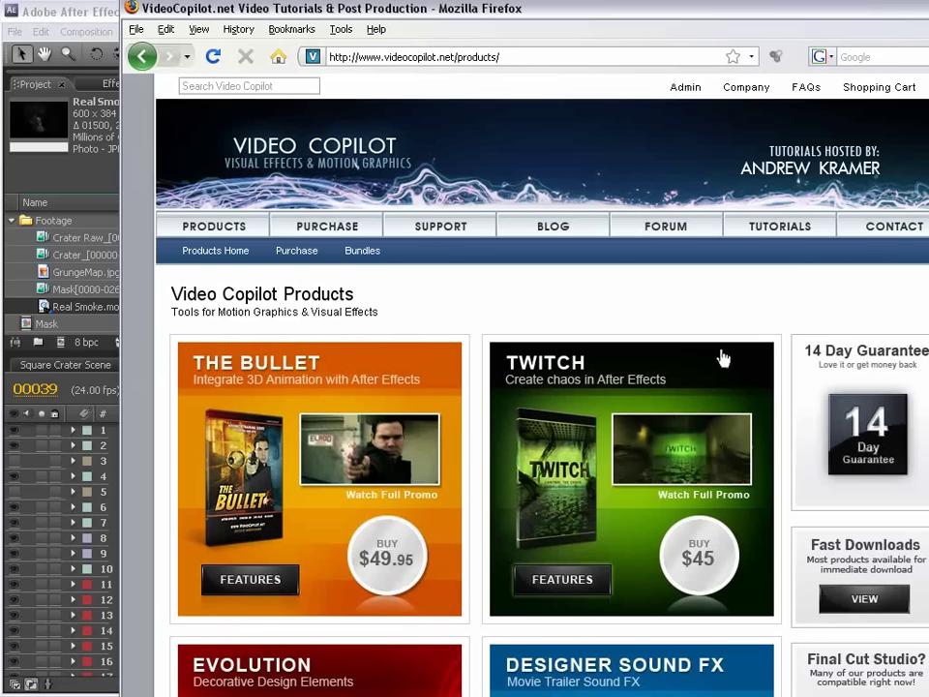
pyautogui.scroll(-3, 722, 357)
pyautogui.scroll(-5, 562, 406)
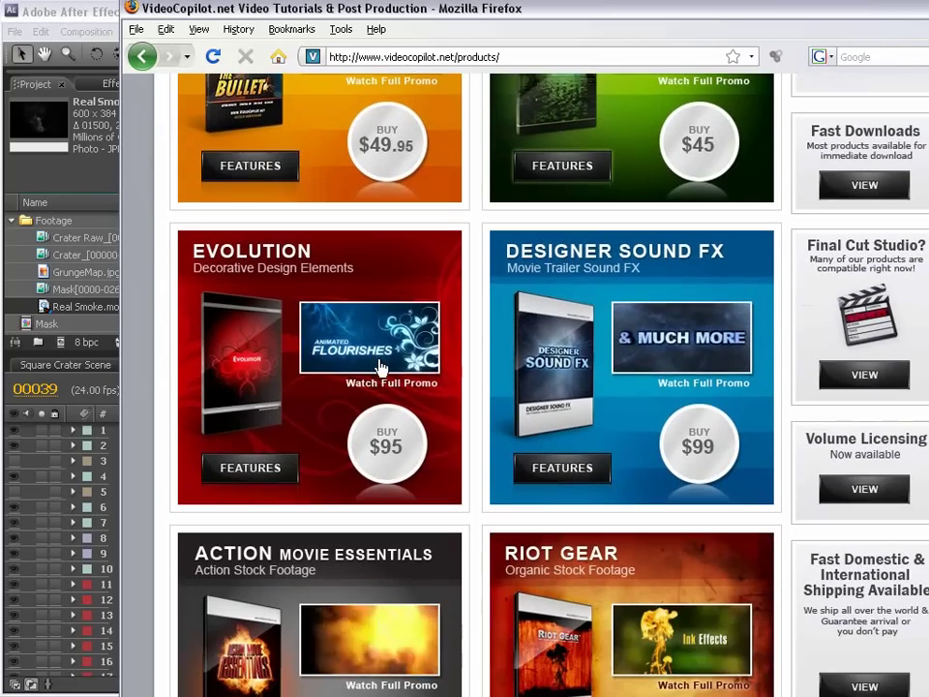
pyautogui.scroll(-2, 615, 372)
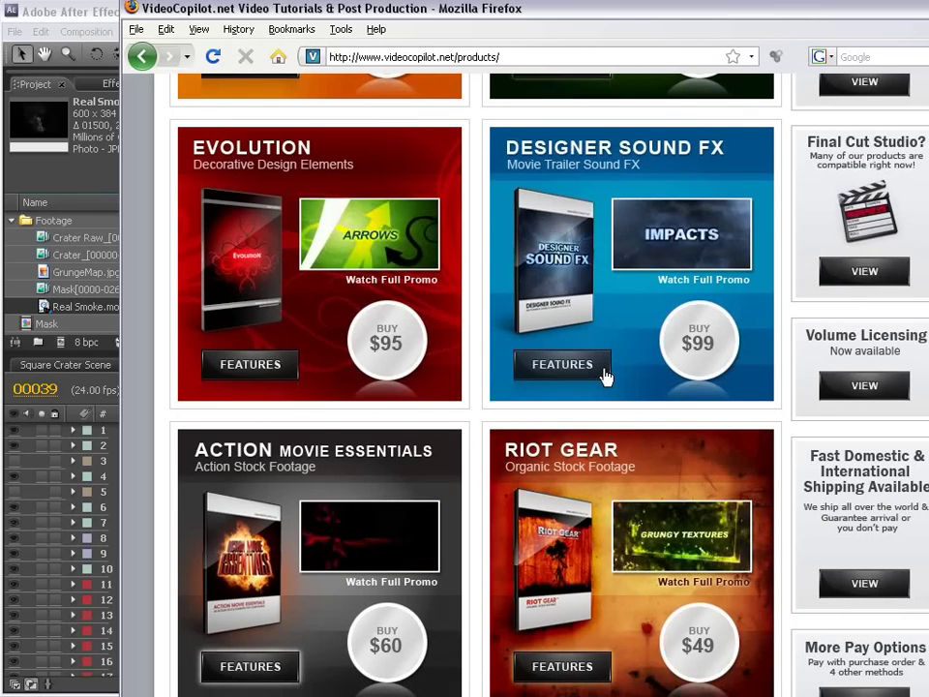
pyautogui.scroll(5, 596, 373)
pyautogui.scroll(4, 636, 389)
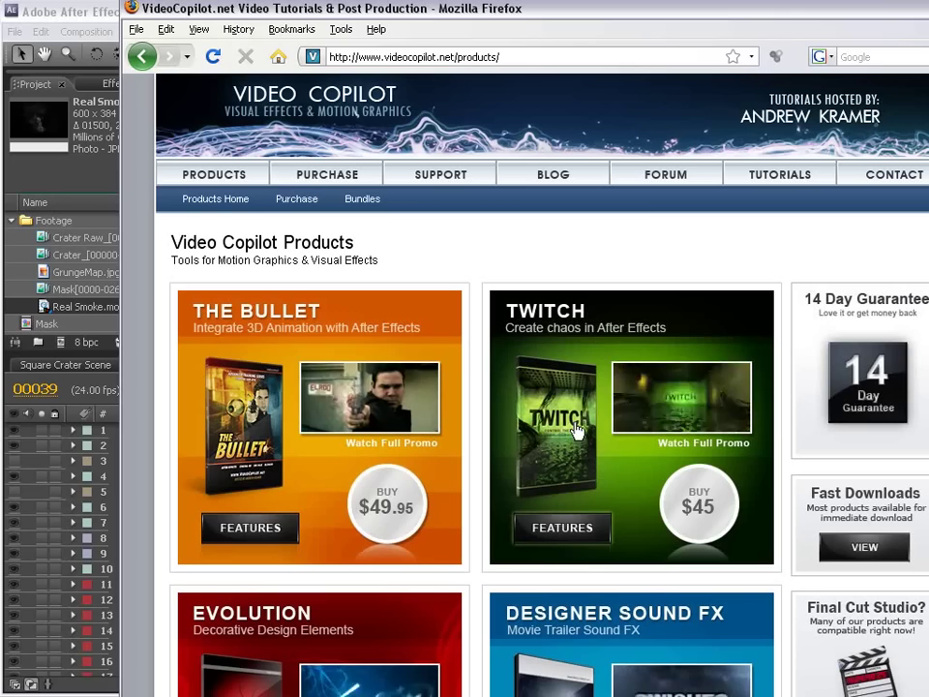
pyautogui.moveTo(580, 7); pyautogui.dragTo(535, 8)
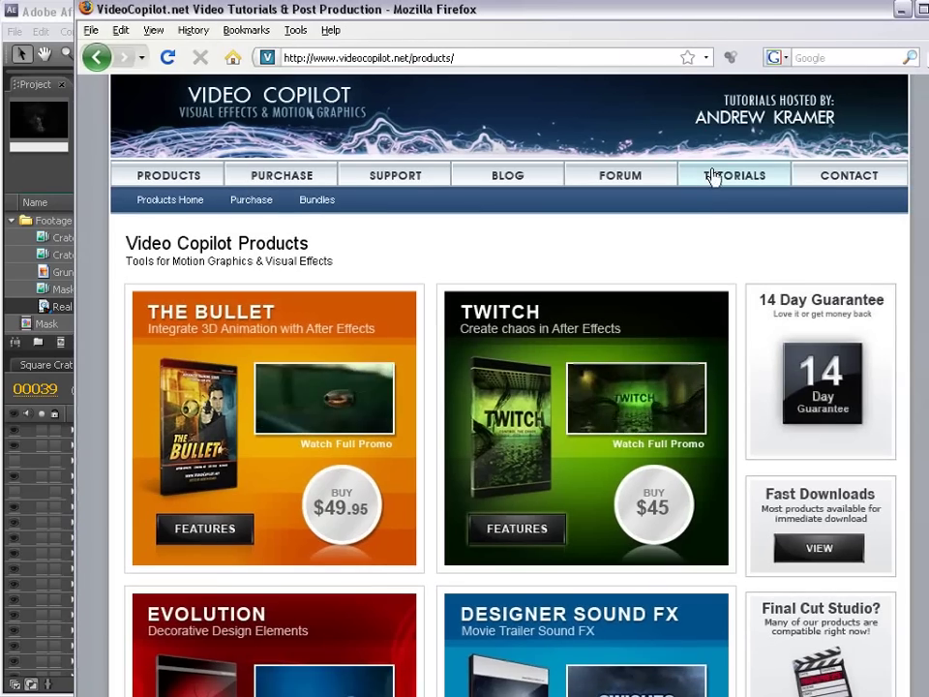
# Step: Look through the Video Copilot tutorials list, then bring the After Effects crater project forward
pyautogui.click(718, 176)
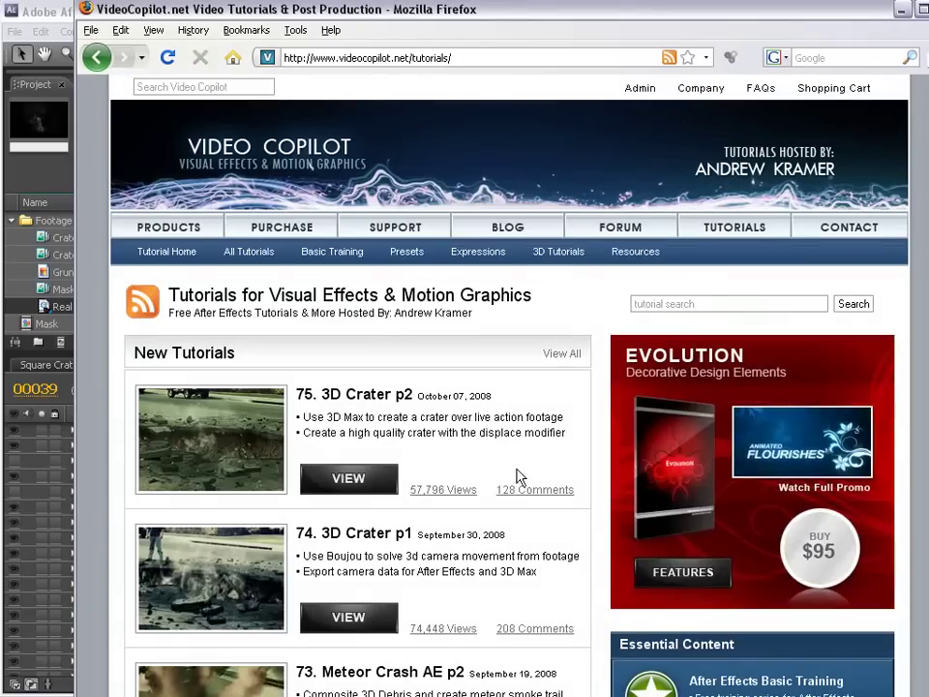
pyautogui.scroll(-5, 513, 446)
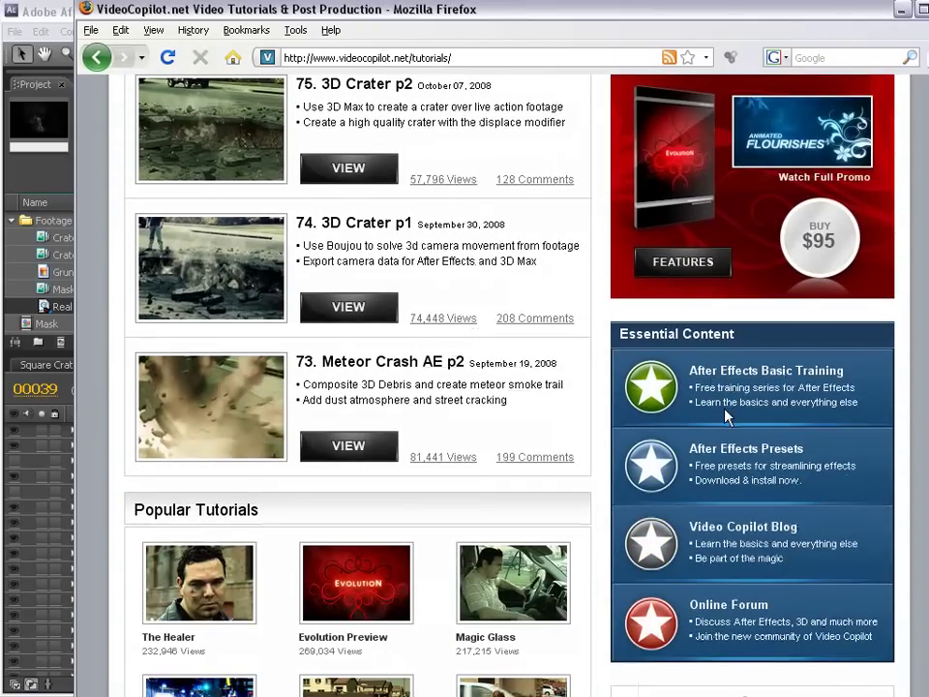
pyautogui.scroll(4, 699, 405)
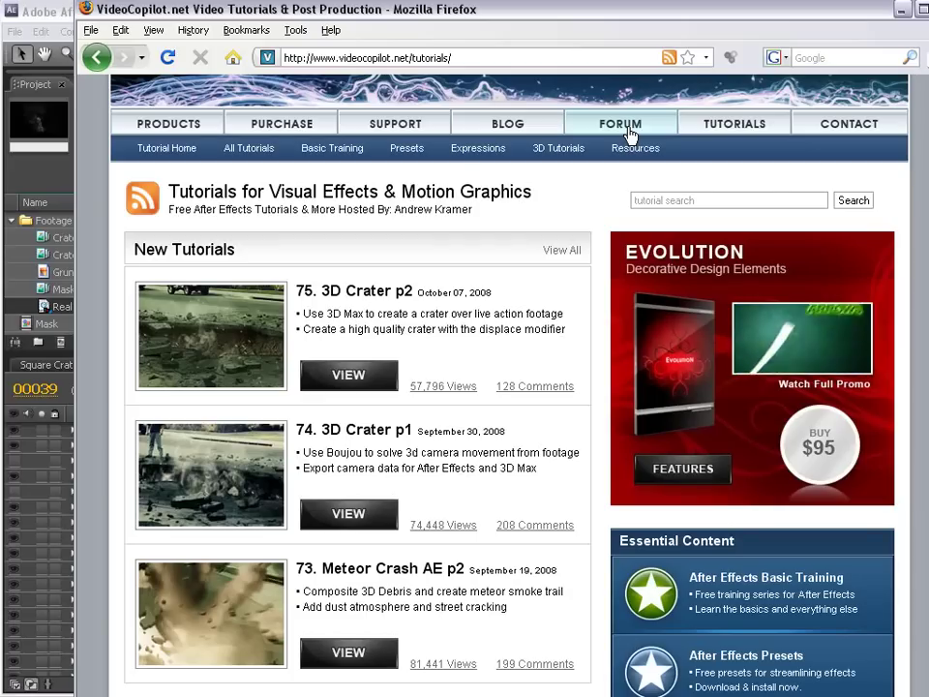
pyautogui.scroll(2, 551, 303)
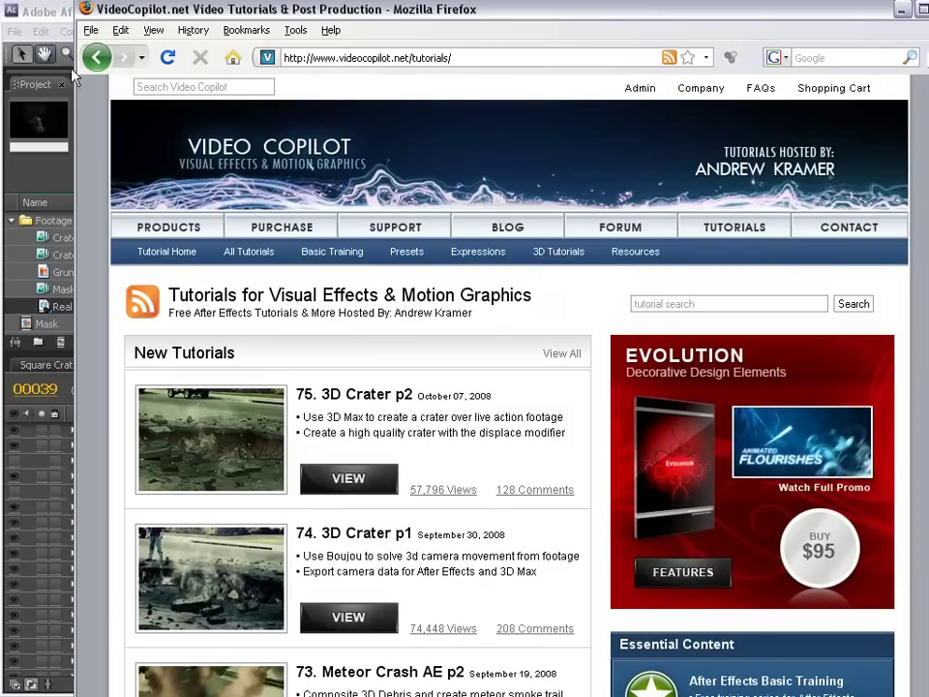
pyautogui.click(54, 51)
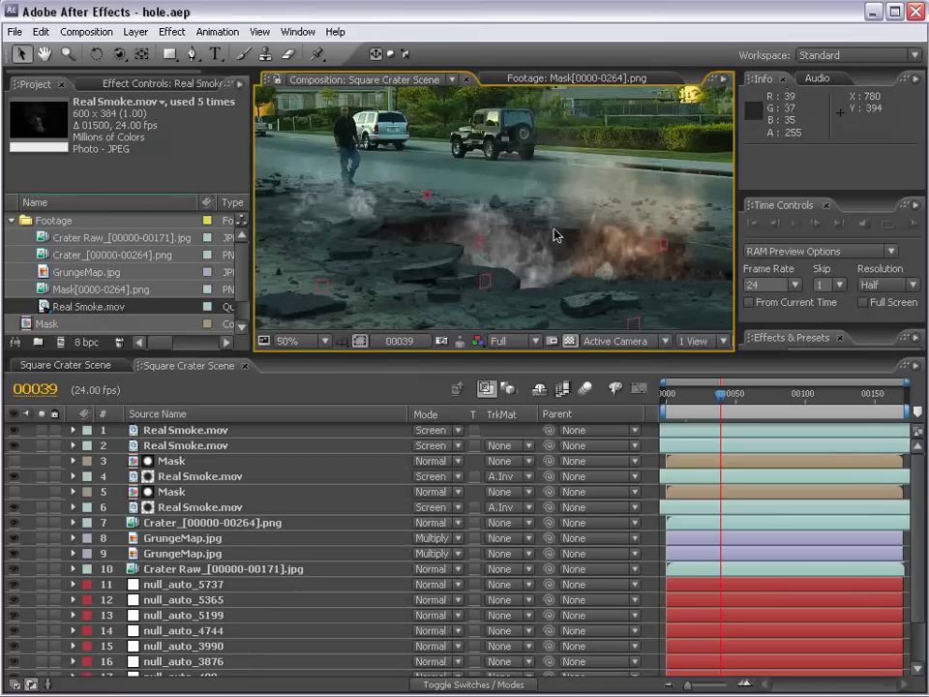